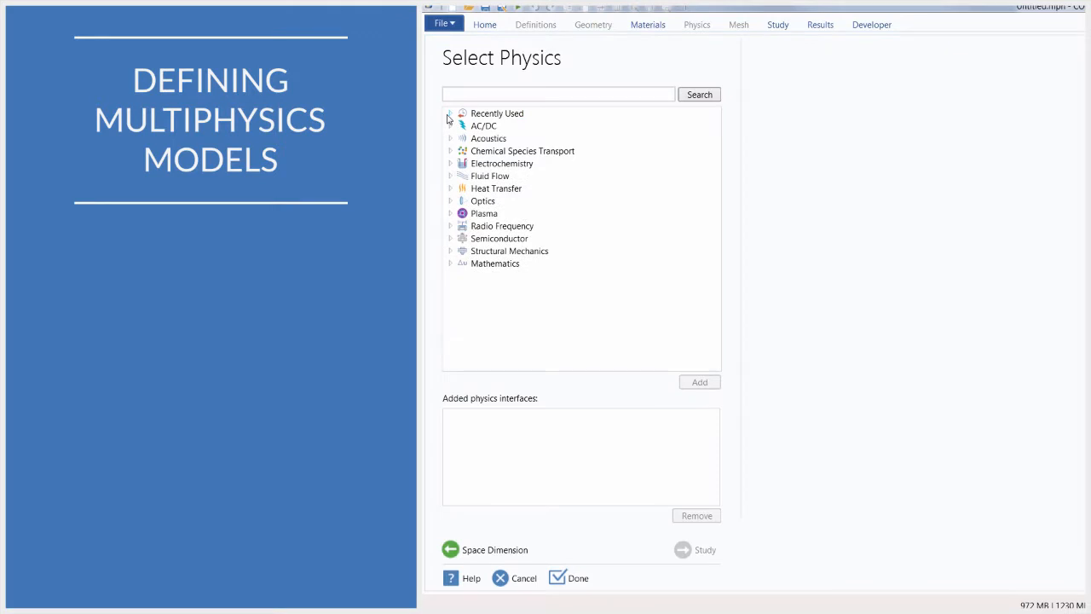
Step: Browse the Structural Mechanics multiphysics interfaces in the physics wizard and add the Thermal Stress interface
click(451, 251)
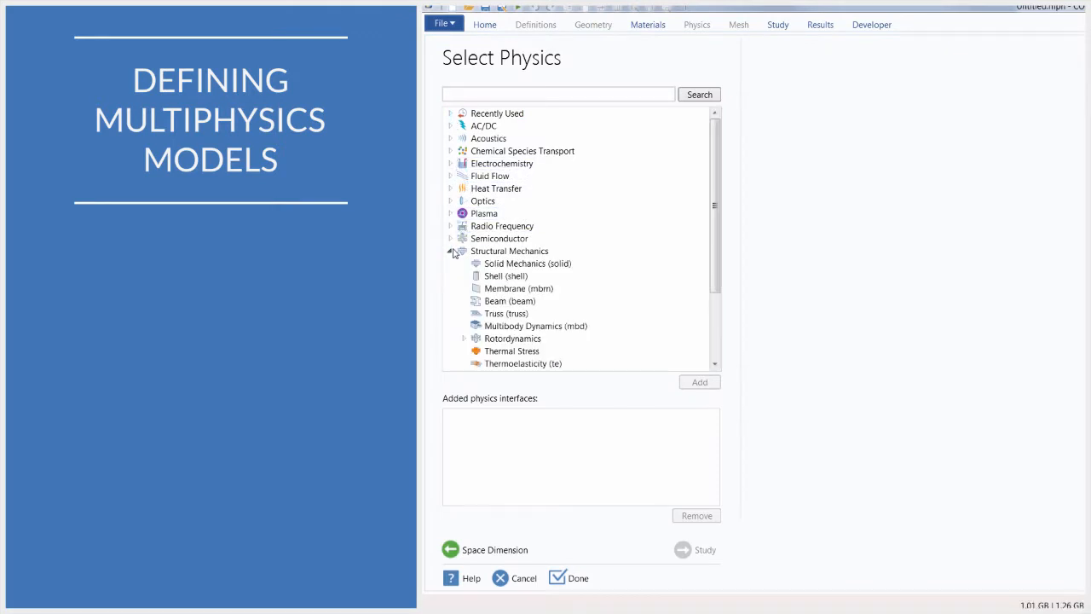
scroll(639, 282, down, 3)
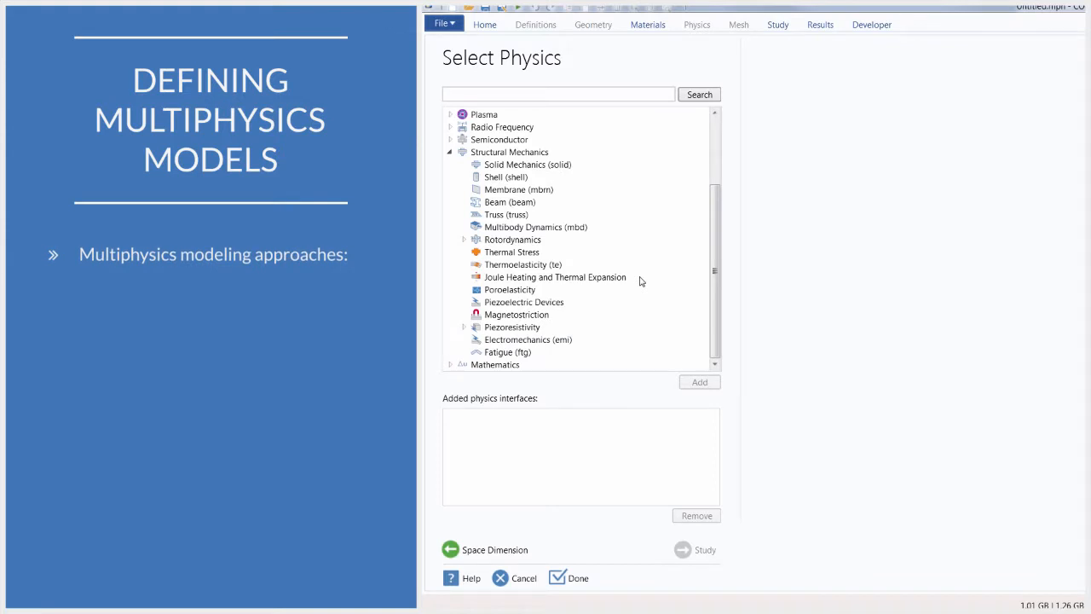
click(621, 279)
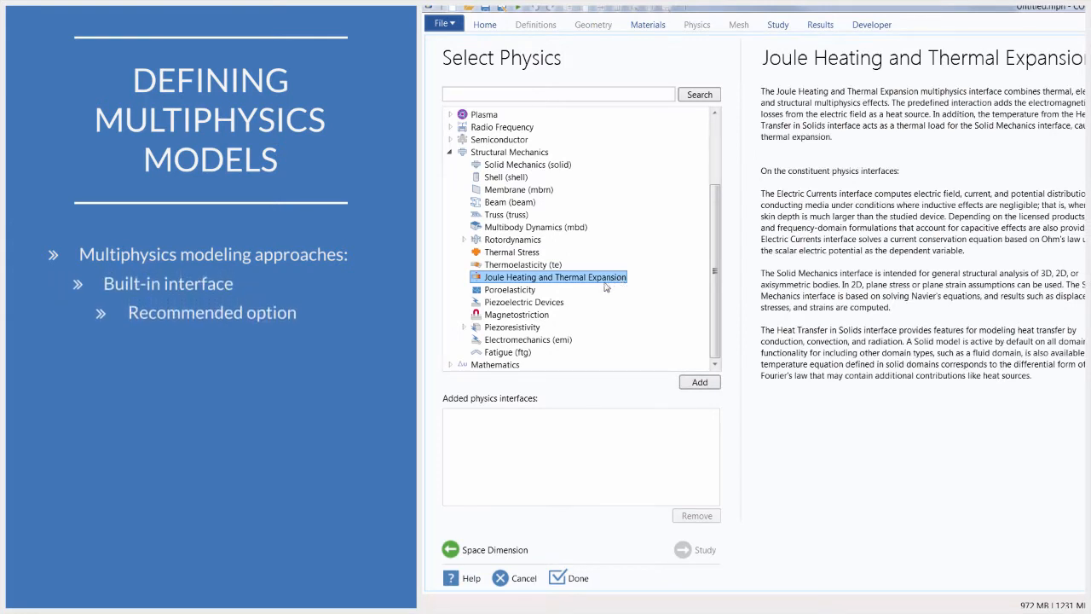
click(529, 291)
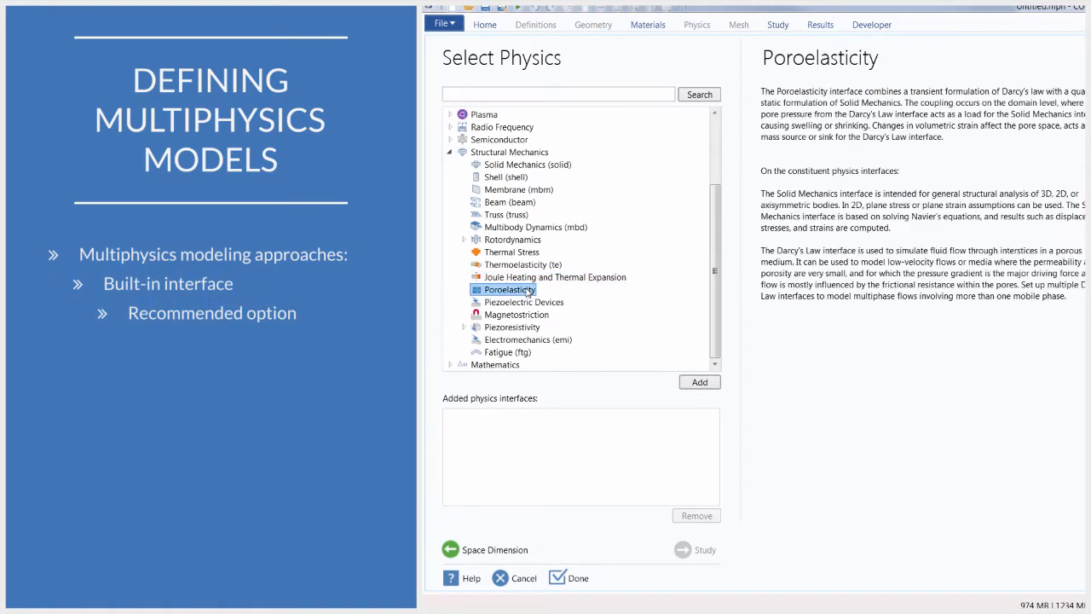
click(536, 304)
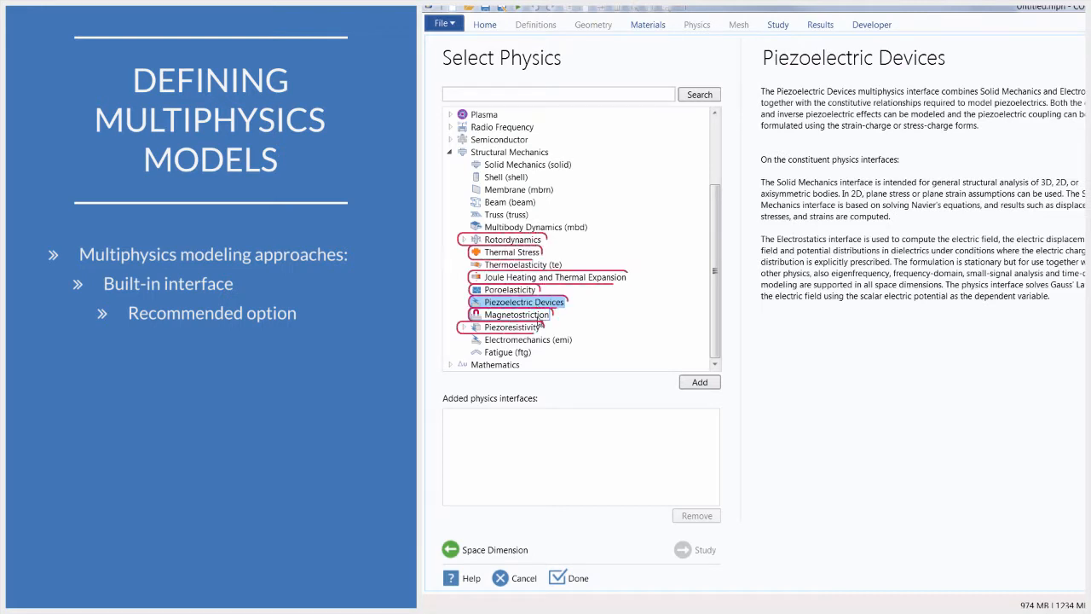
click(537, 315)
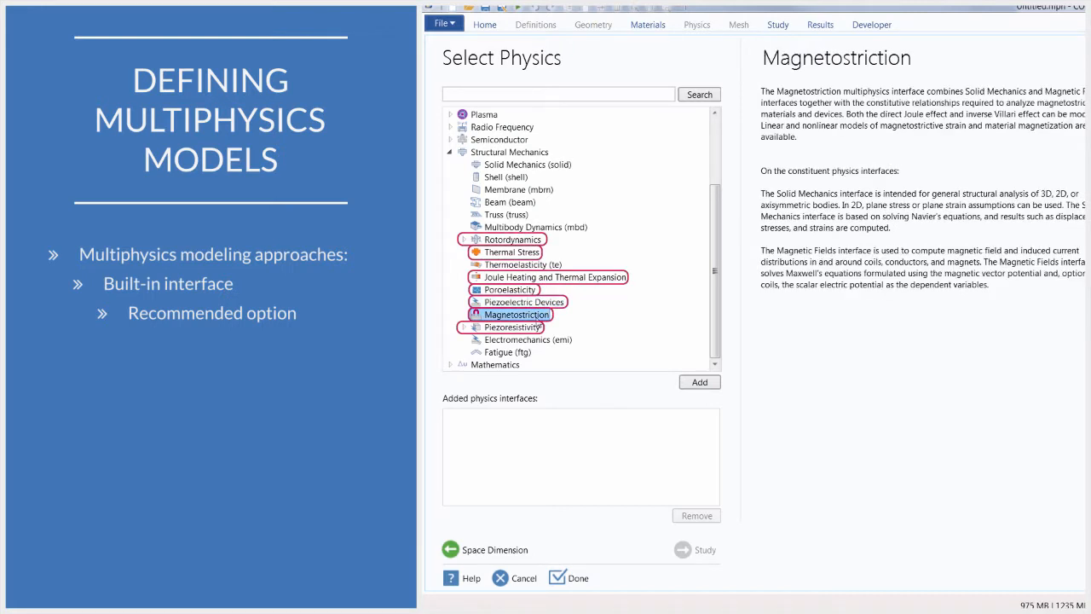
click(526, 253)
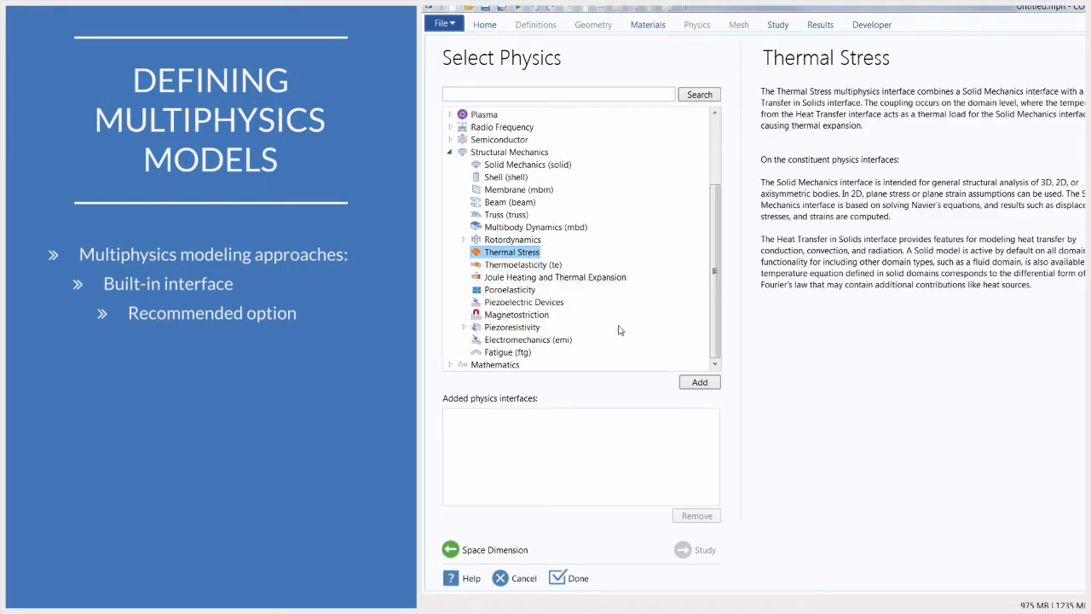
click(693, 385)
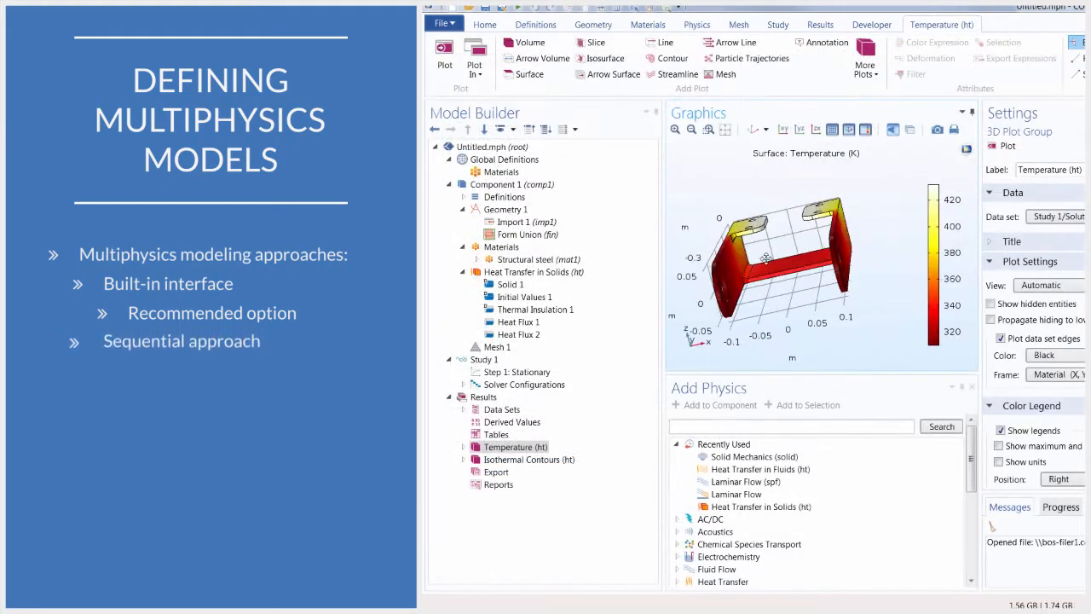
Step: Add the Solid Mechanics interface to the component of the heat transfer bracket model
drag(766, 258, 795, 286)
middle_drag(754, 348, 780, 262)
right_drag(797, 271, 819, 295)
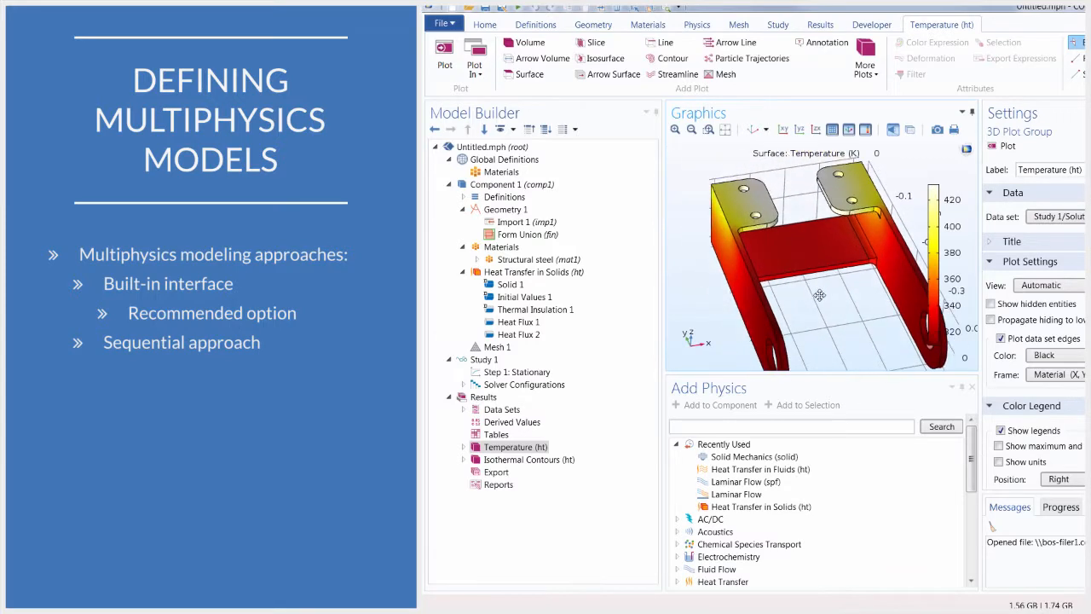
drag(819, 295, 793, 255)
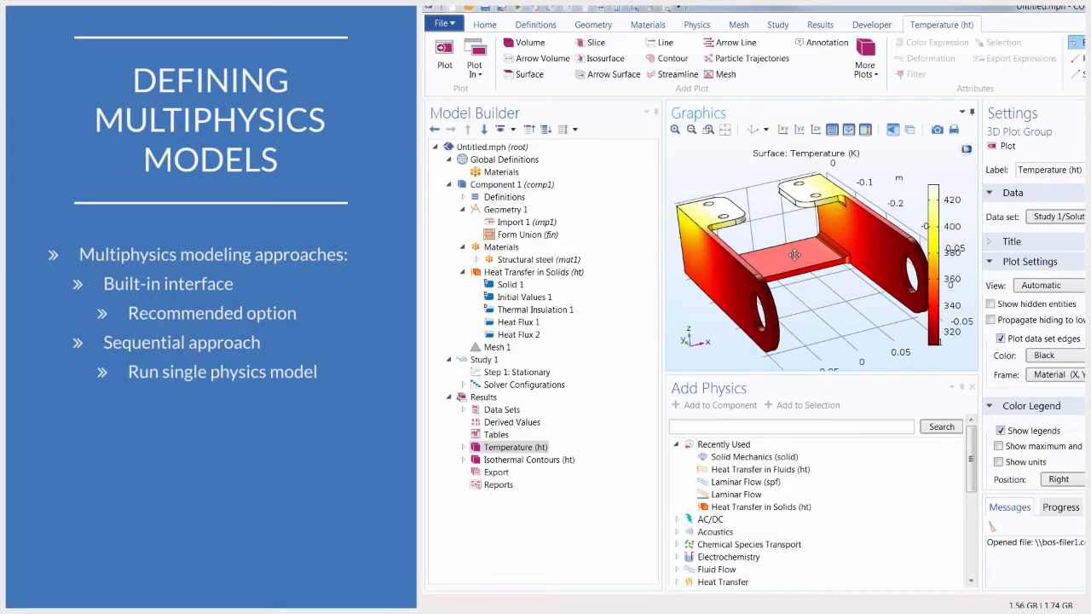
click(758, 457)
click(733, 412)
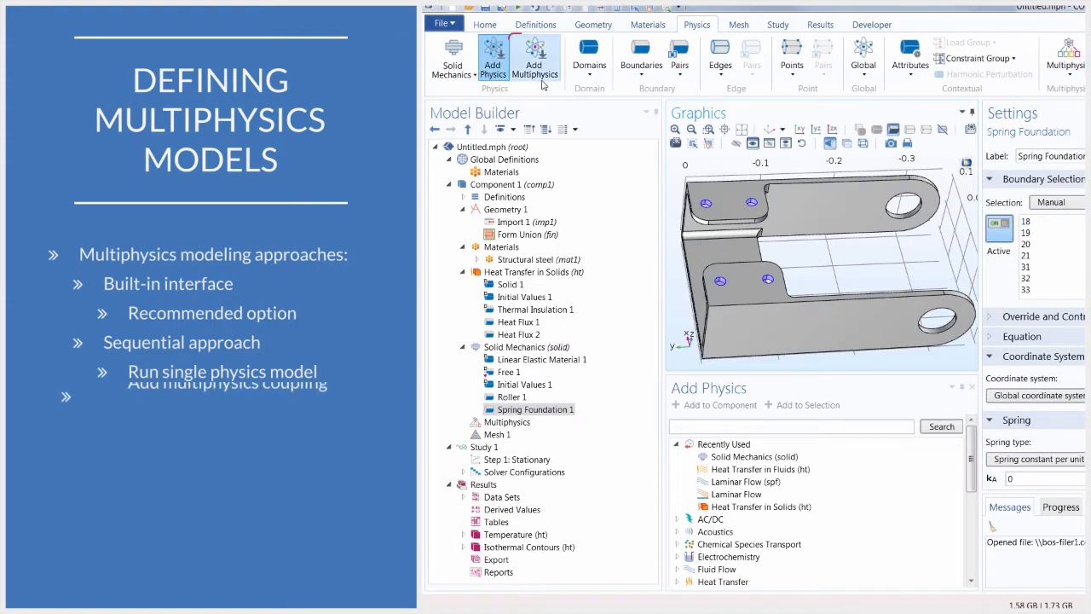
Step: Add the Thermal Stress multiphysics coupling from Structural Mechanics to the component
click(534, 60)
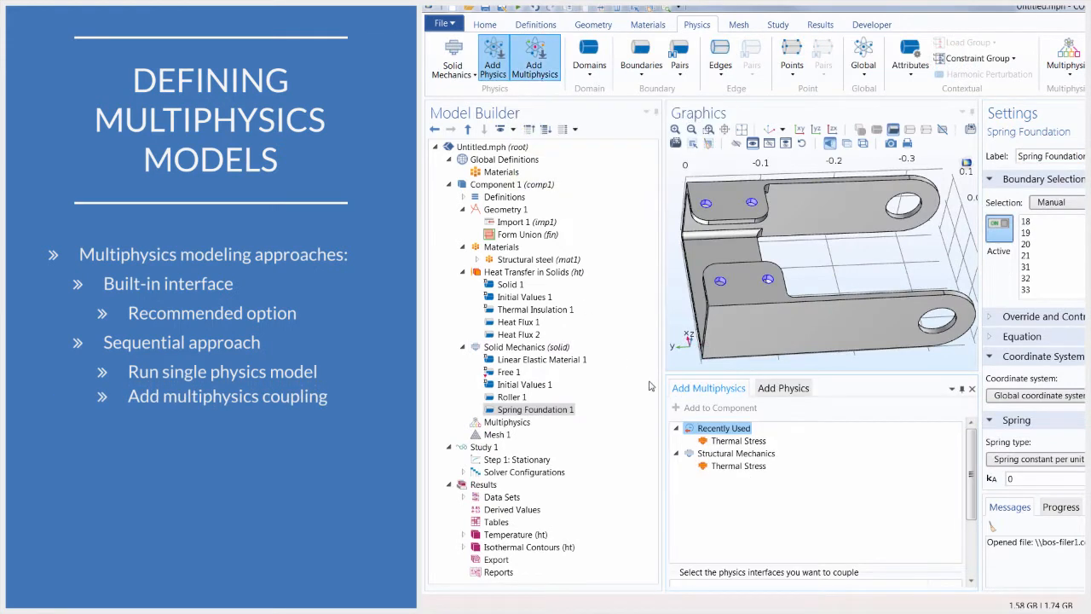
click(729, 466)
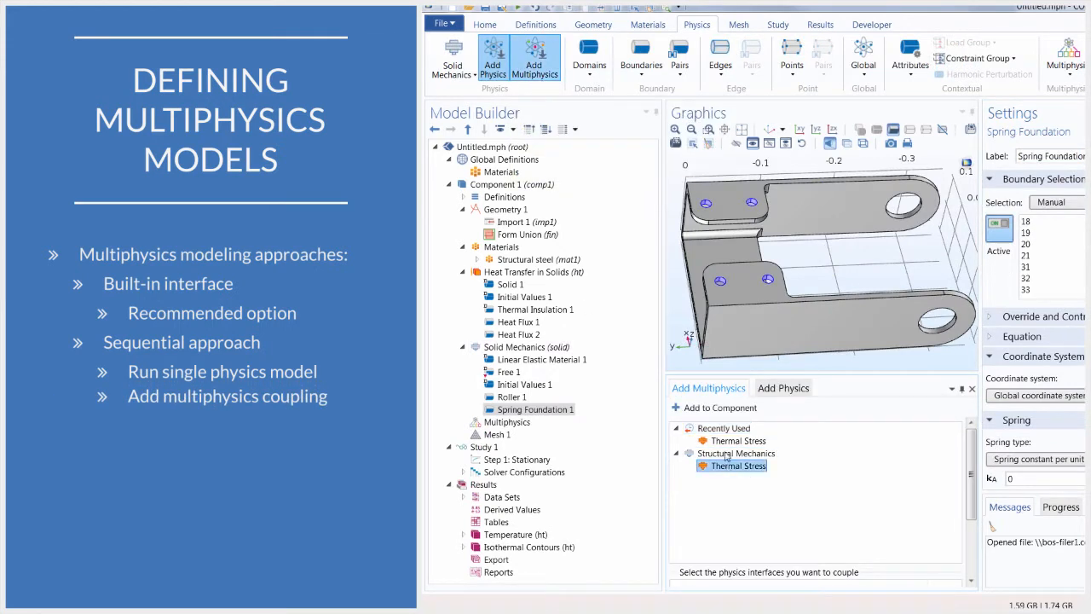
click(716, 408)
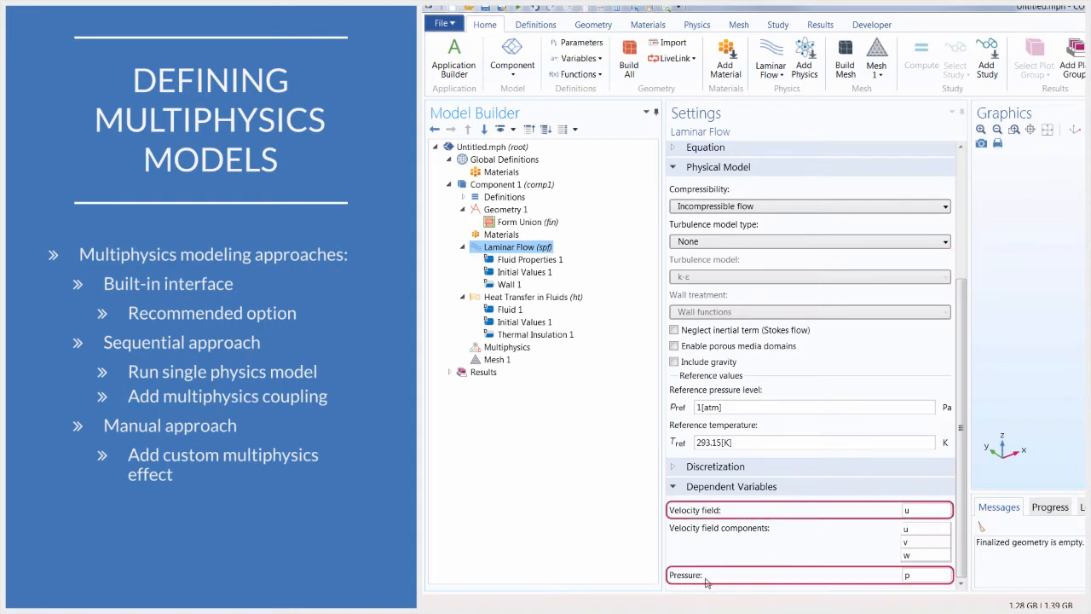
Step: In the Fluid 1 heat transfer node, set the velocity field input to Velocity field (spf) and choose an absolute pressure input
click(512, 310)
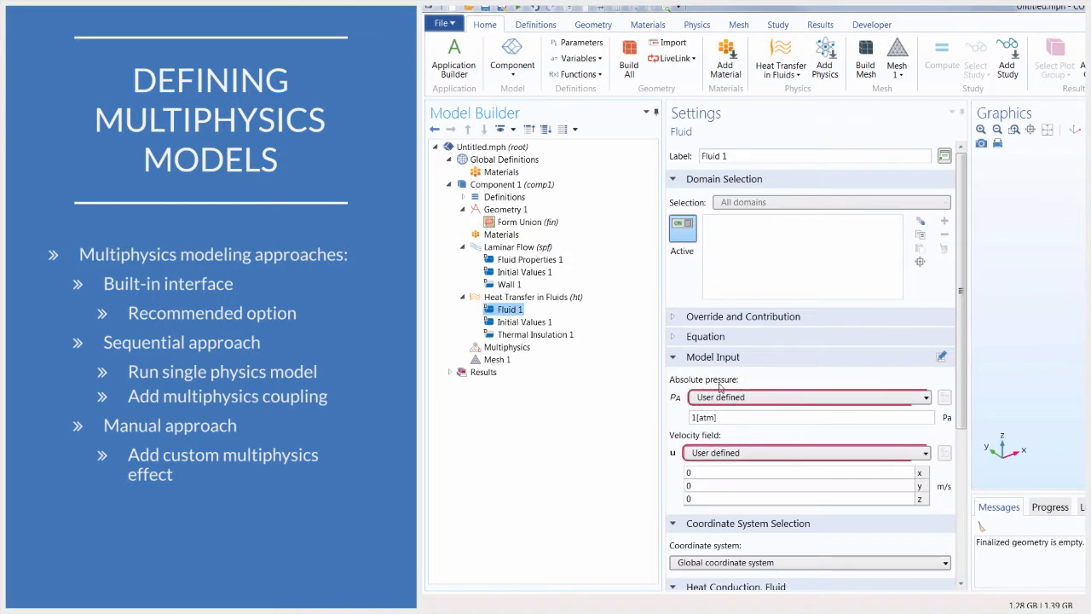
click(699, 453)
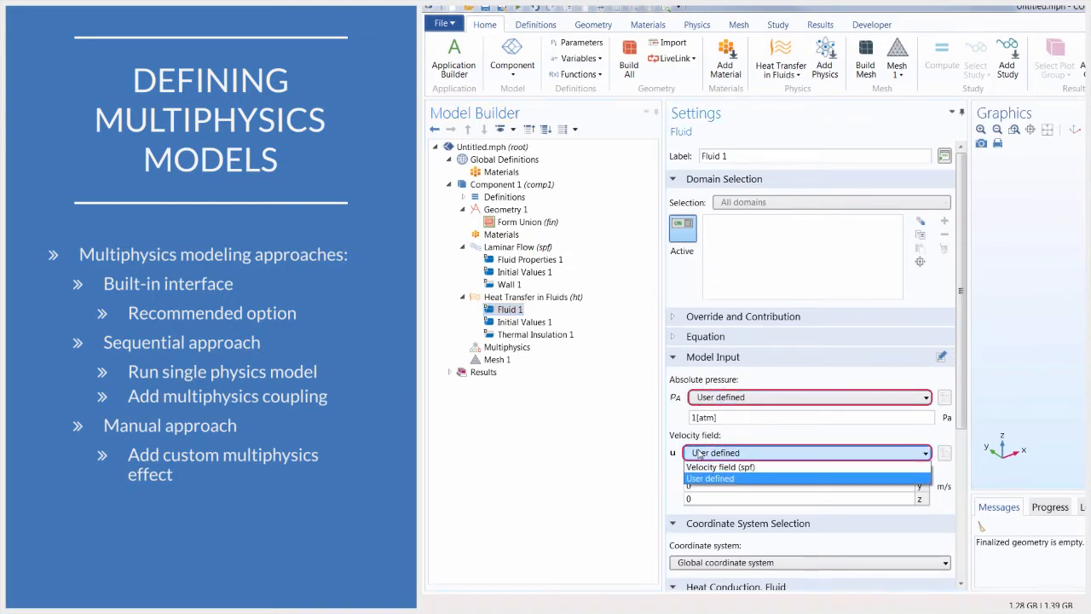
click(718, 465)
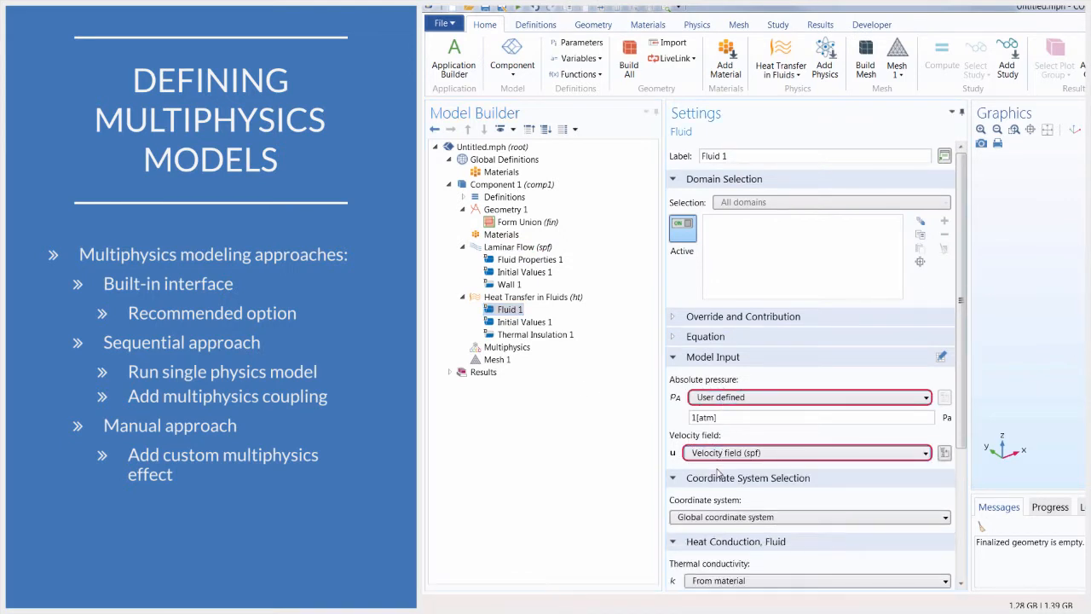
click(726, 397)
click(726, 412)
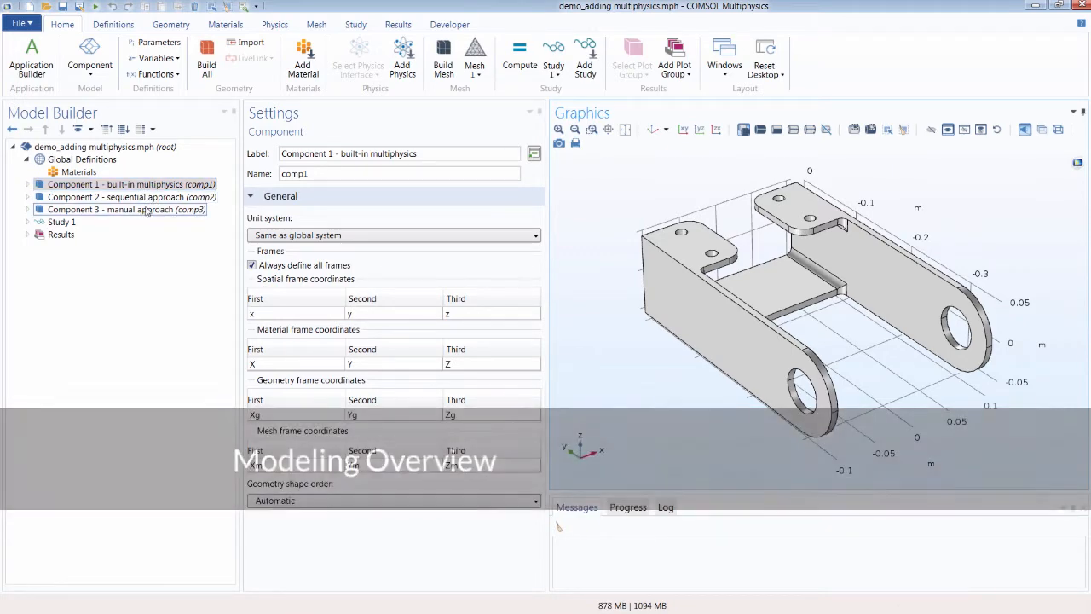
Step: Browse the model components and locate the bracket thermal tutorial under Structural Mechanics Module Tutorials in the Application Libraries
ctrl+click(187, 197)
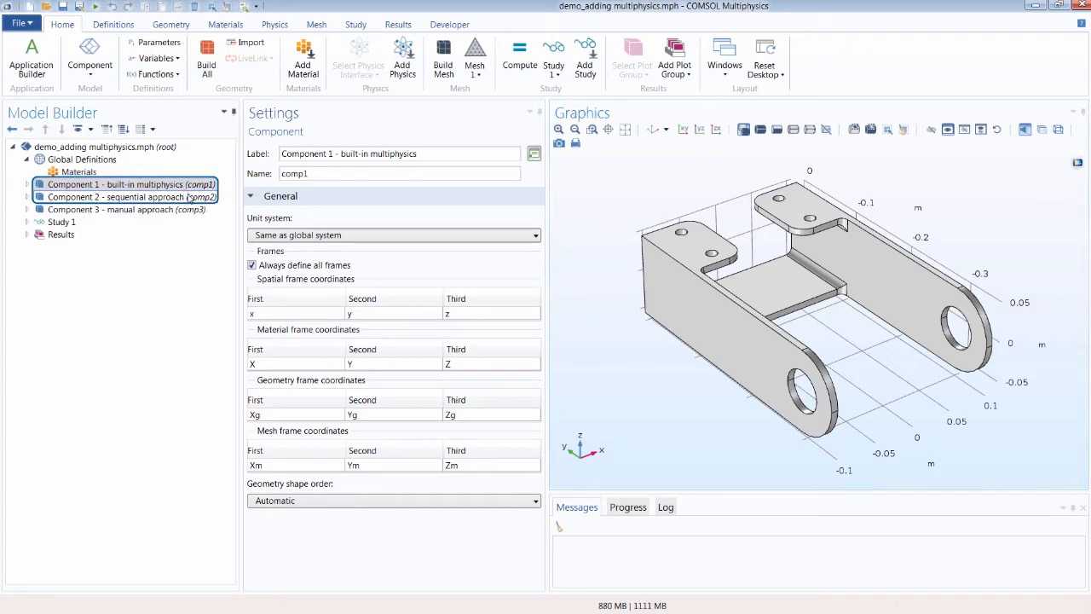
click(193, 186)
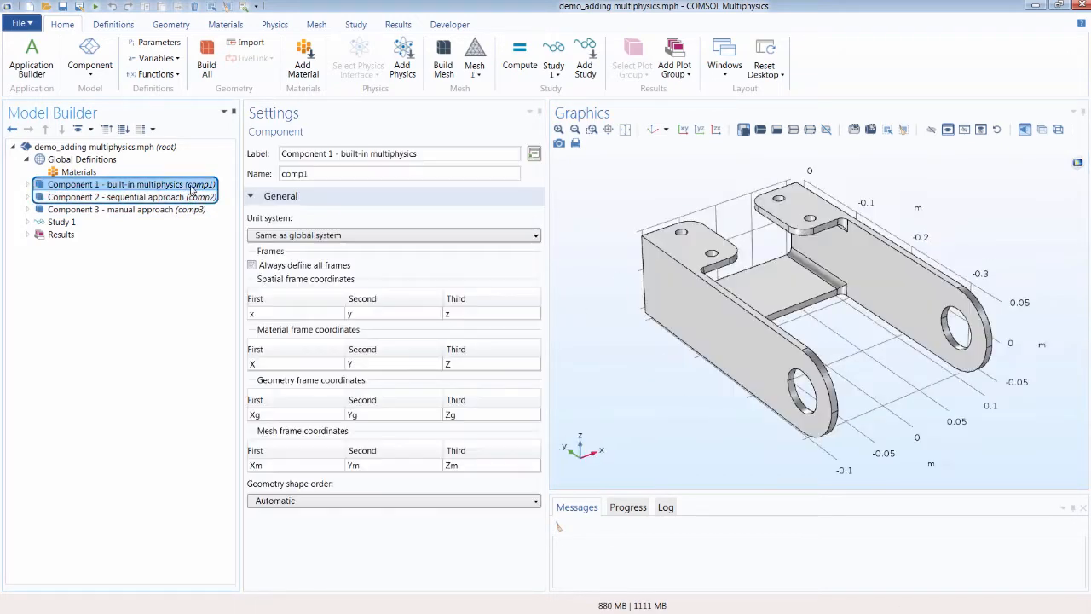
click(721, 70)
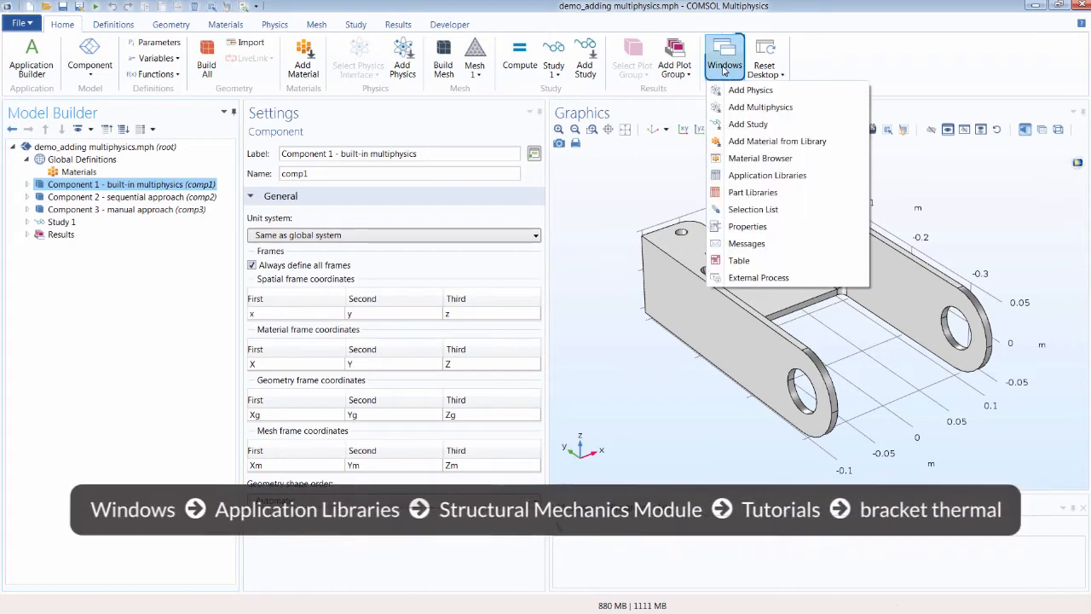
click(748, 177)
scroll(172, 331, down, 2)
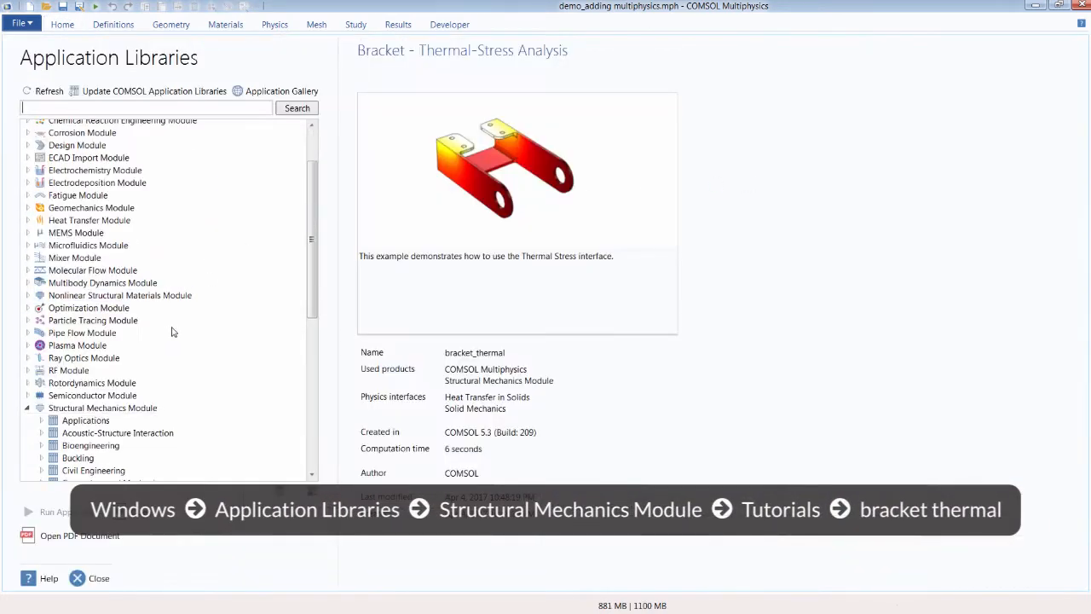
scroll(171, 332, down, 5)
scroll(125, 334, down, 1)
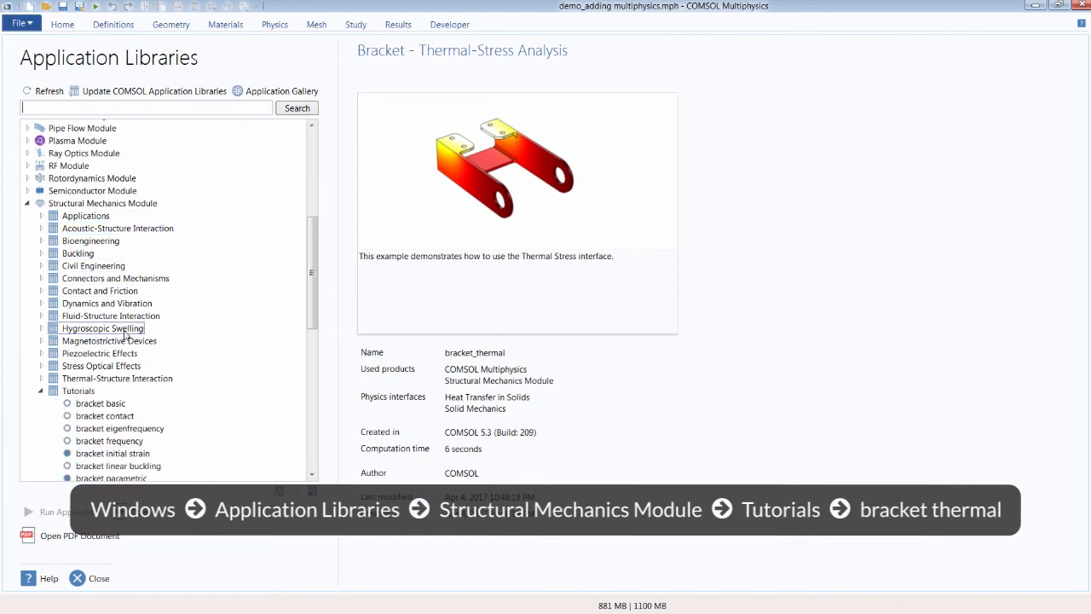
scroll(125, 334, down, 2)
scroll(89, 328, down, 3)
click(98, 369)
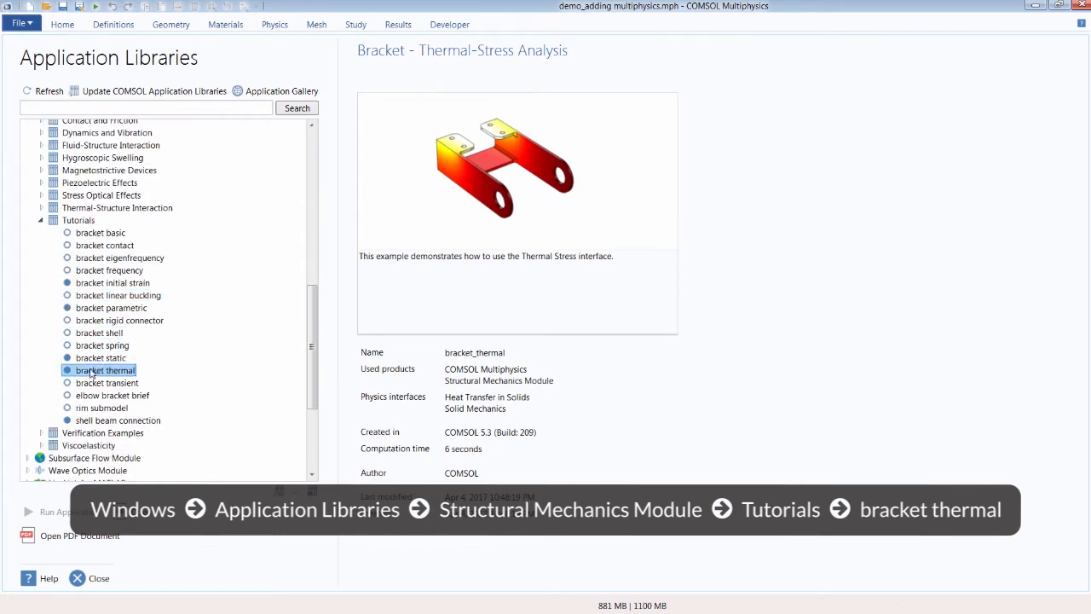
click(105, 580)
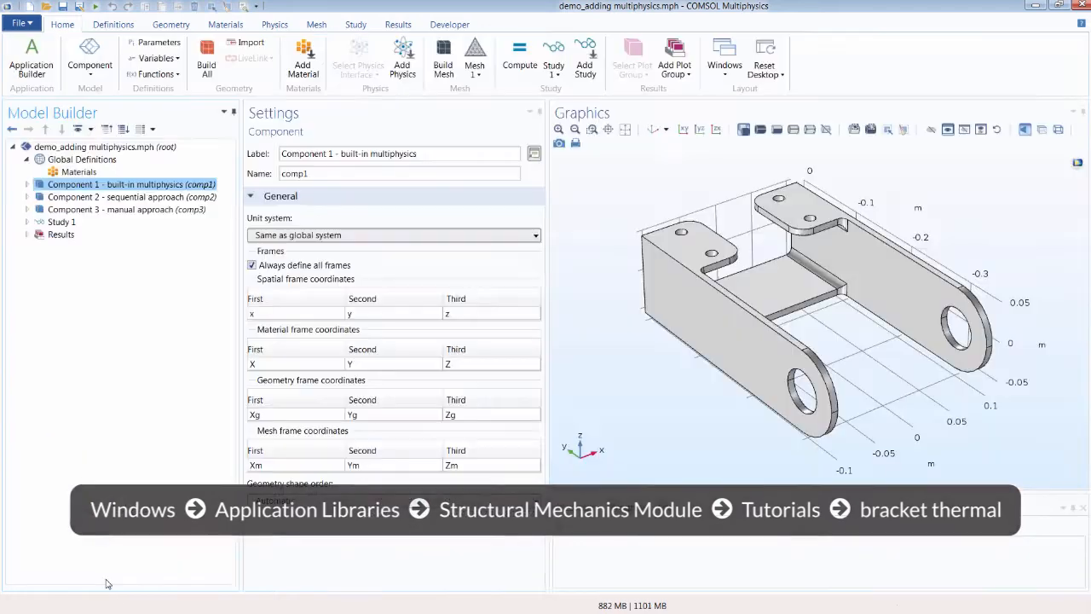
Step: Review the three components in the model tree and expand Component 1 - built-in multiphysics
click(150, 211)
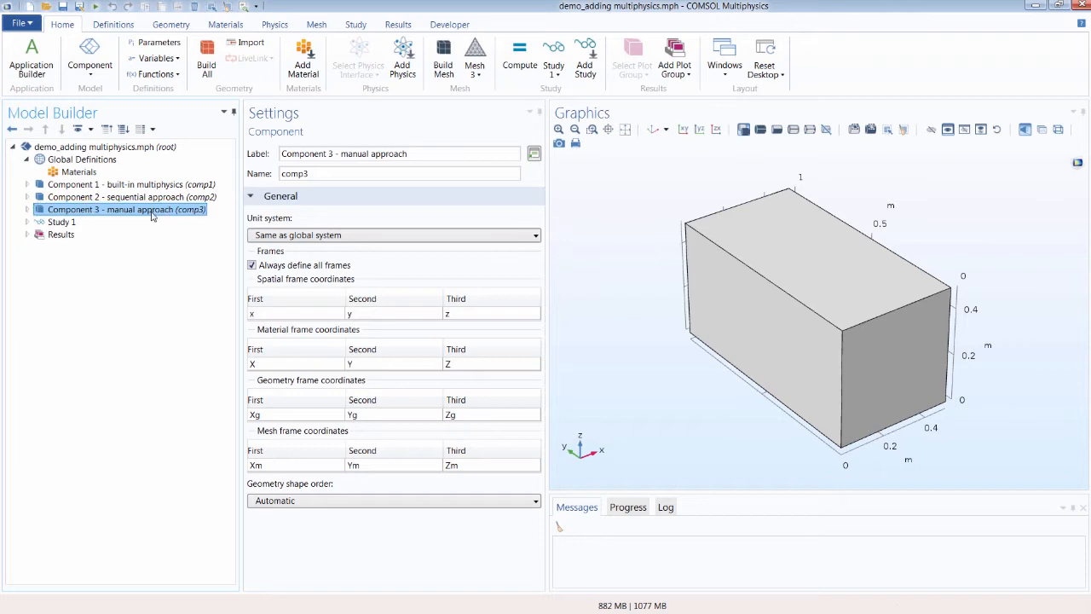
click(163, 197)
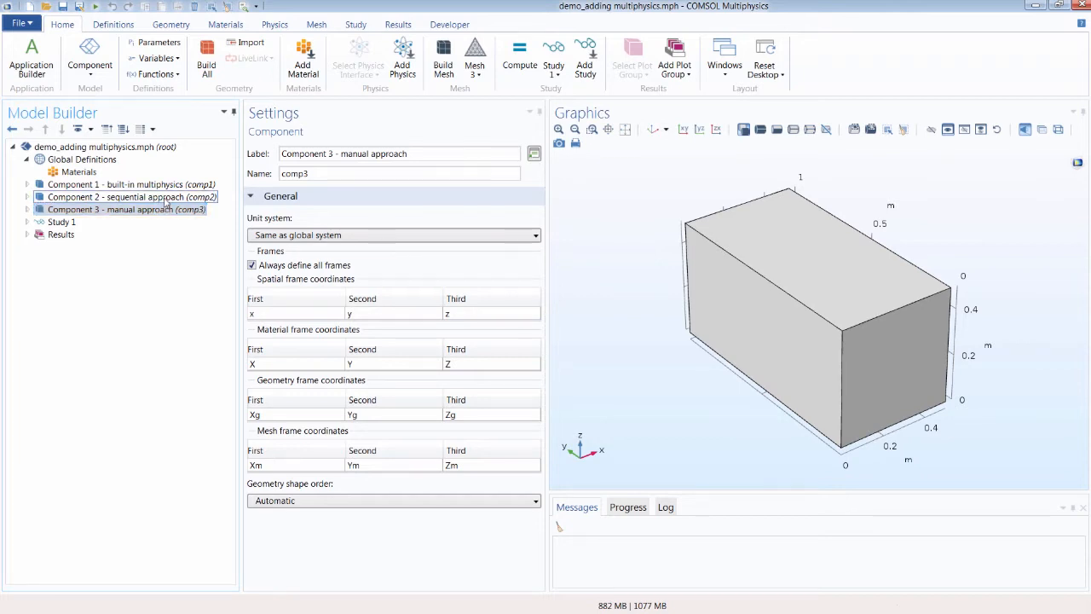
click(167, 185)
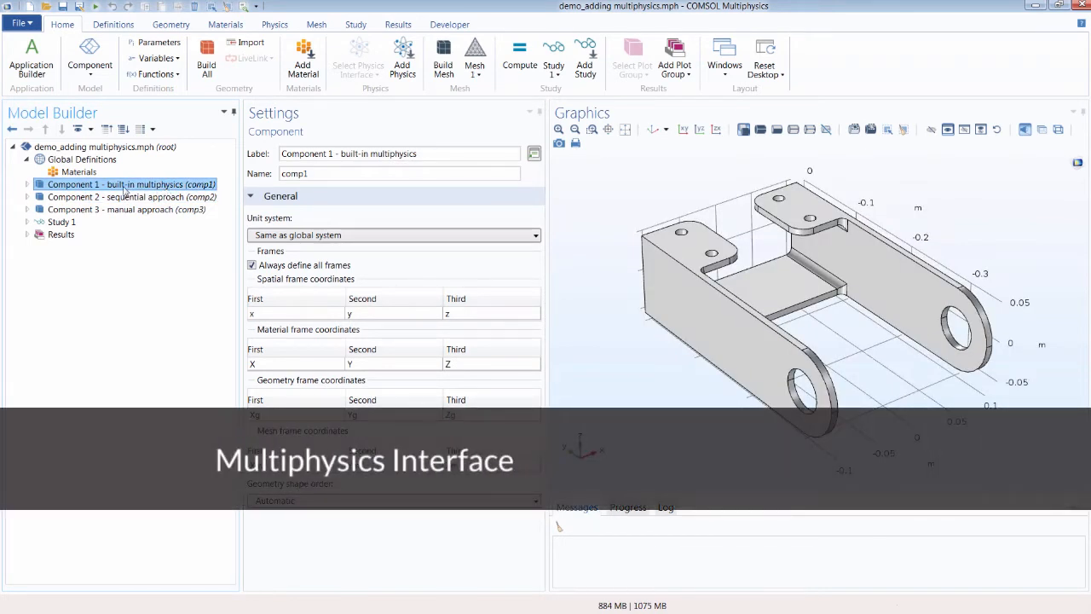
click(28, 185)
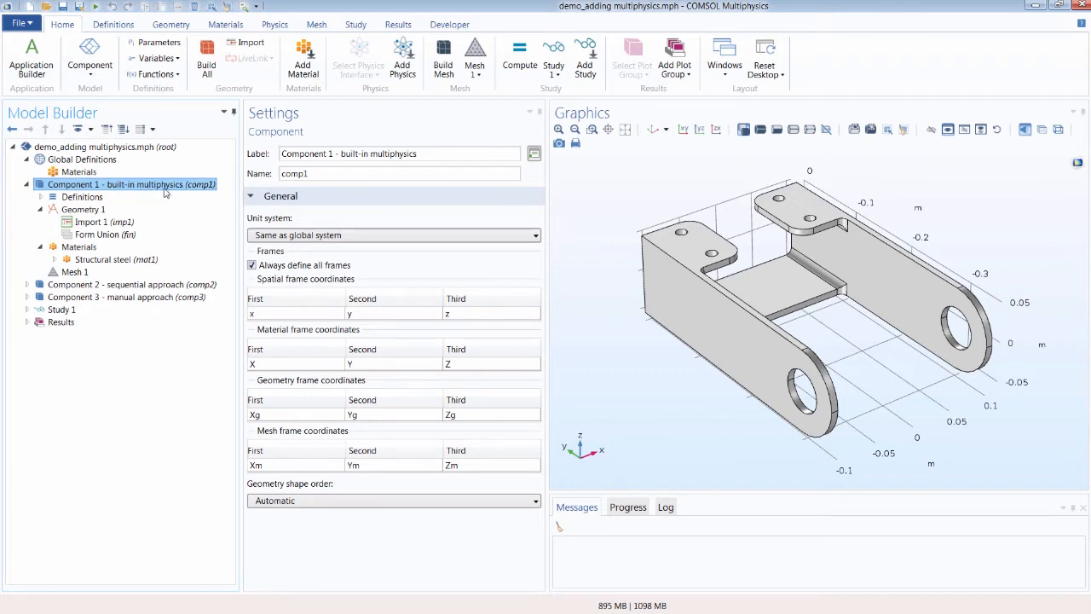
Step: Add the Thermal Stress interface from Structural Mechanics to Component 1
click(277, 30)
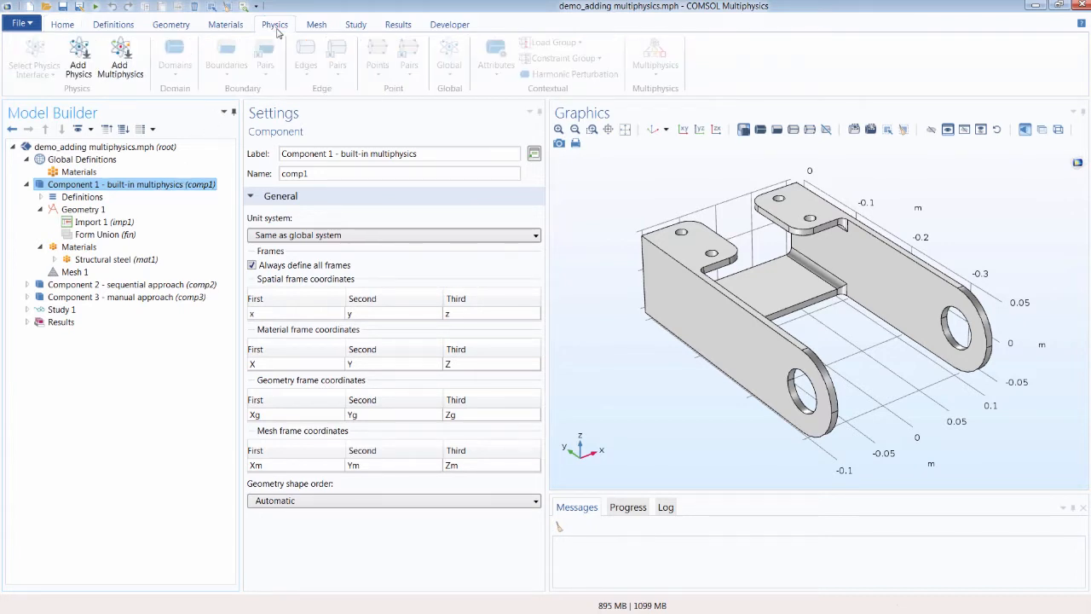
click(85, 78)
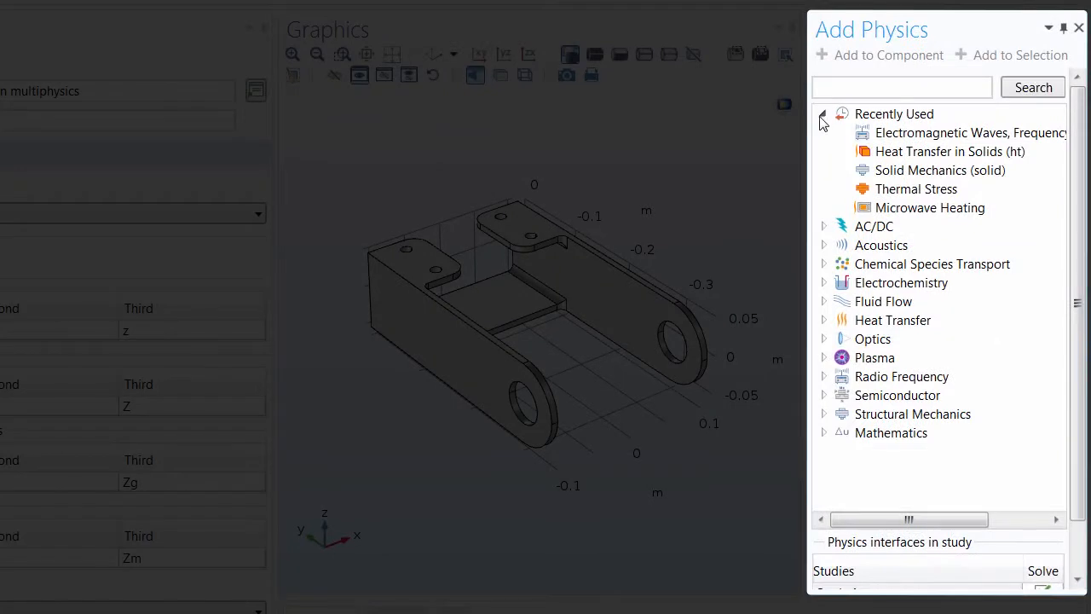
click(905, 168)
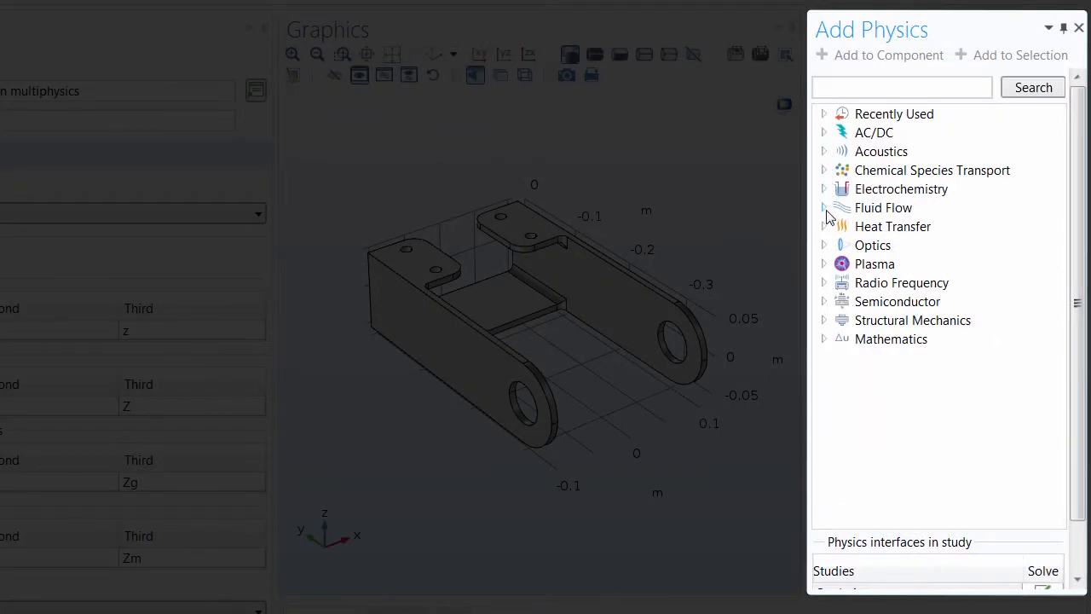
click(823, 320)
scroll(841, 358, down, 2)
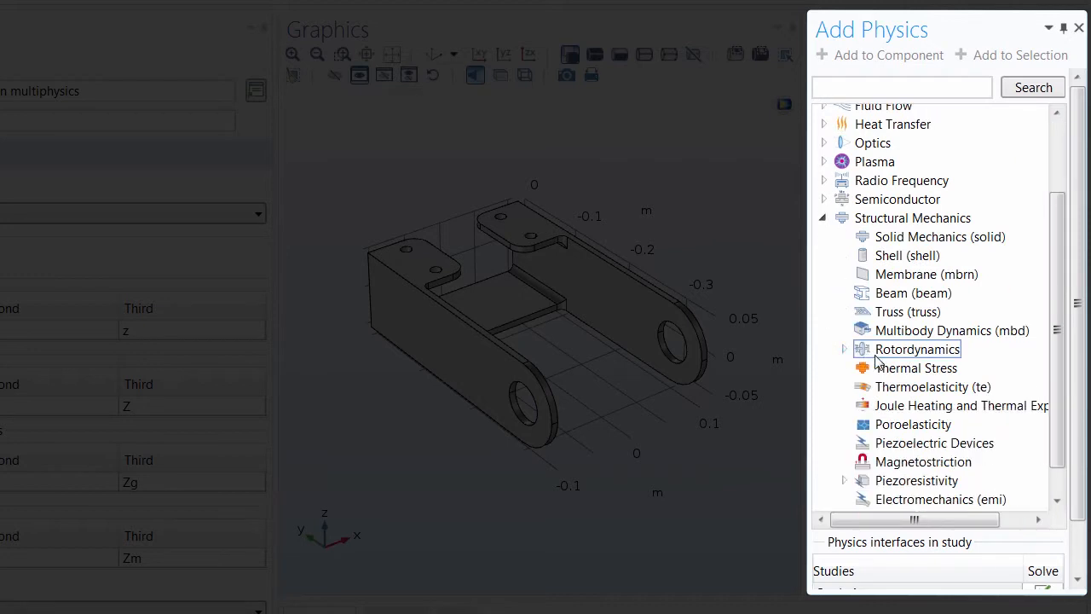
click(899, 372)
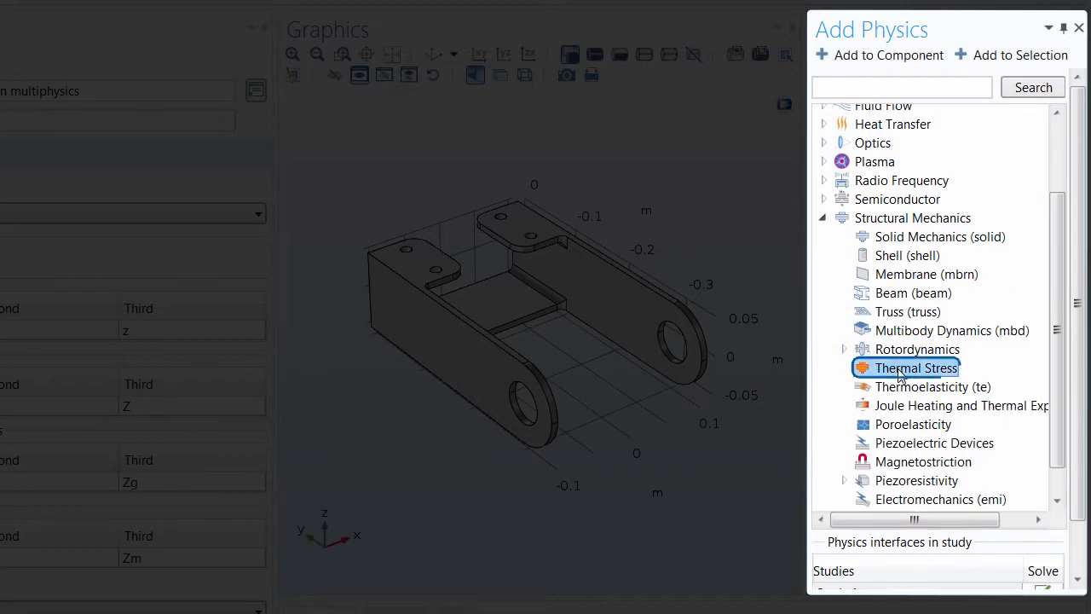
click(880, 60)
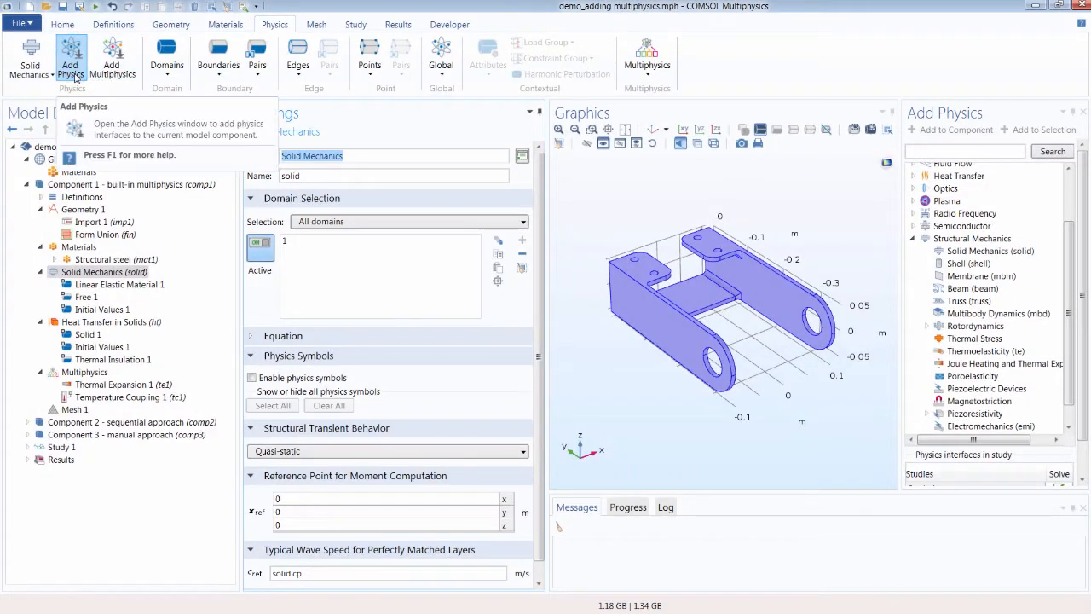
Step: Close the Add Physics window and review the Thermal Expansion 1 coupling's properties and its coupled heat transfer and structure interfaces
click(71, 75)
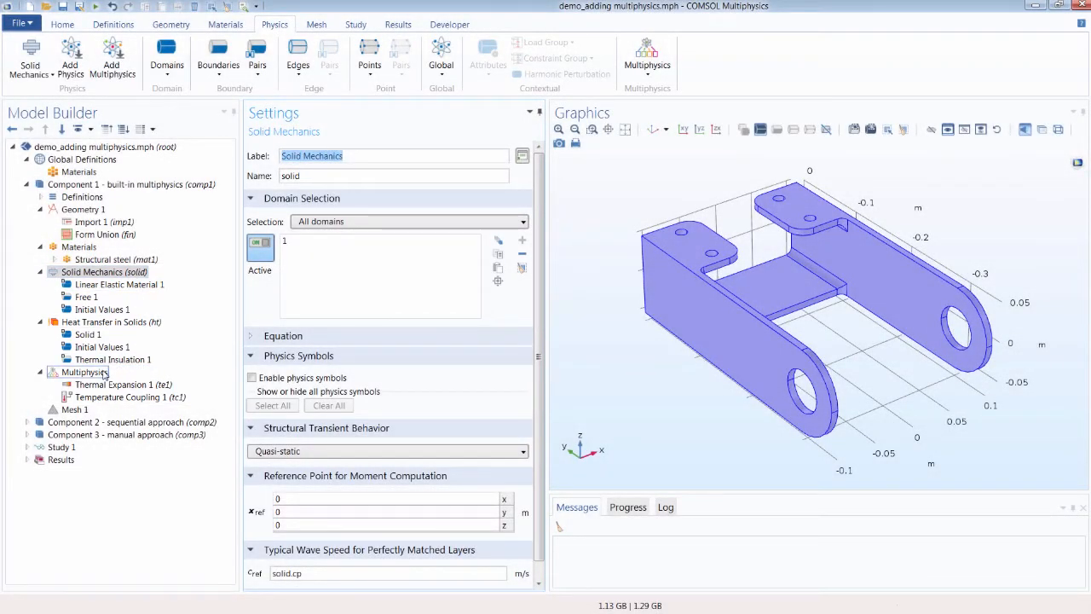
click(148, 385)
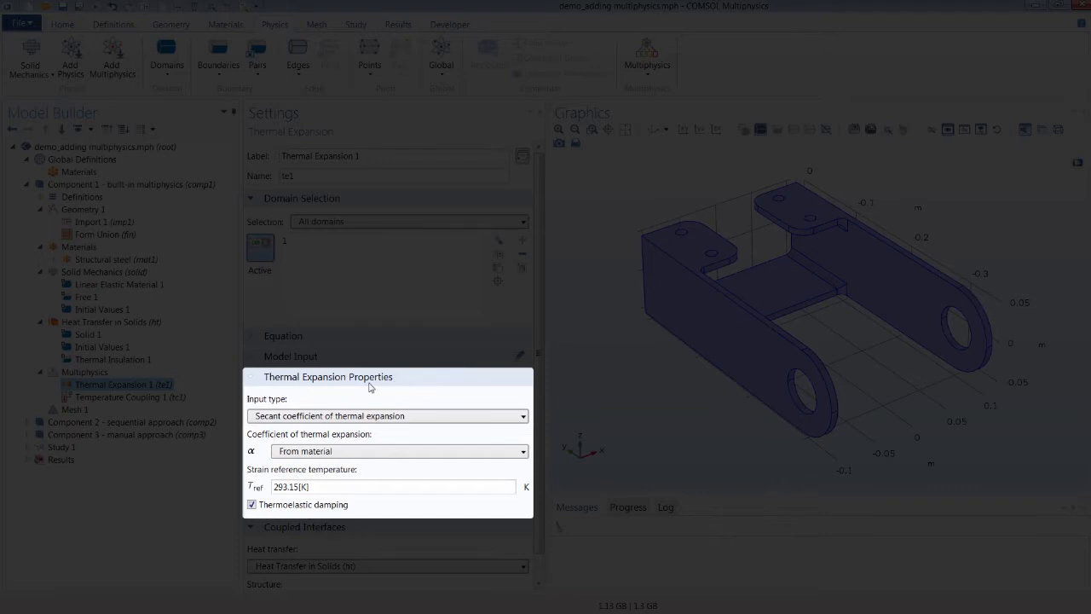
click(372, 418)
click(373, 420)
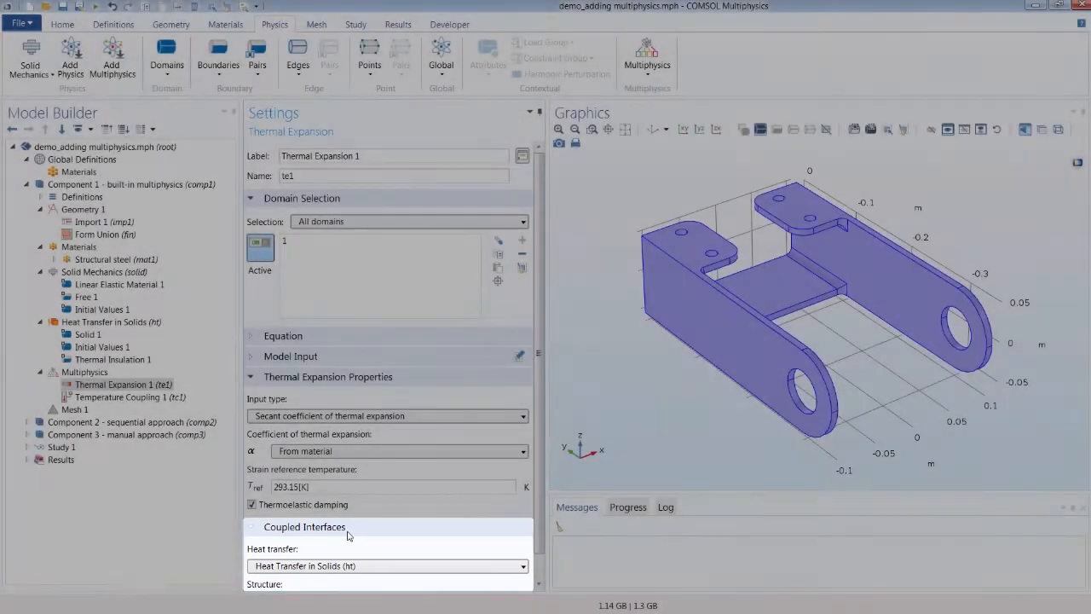
scroll(348, 536, down, 1)
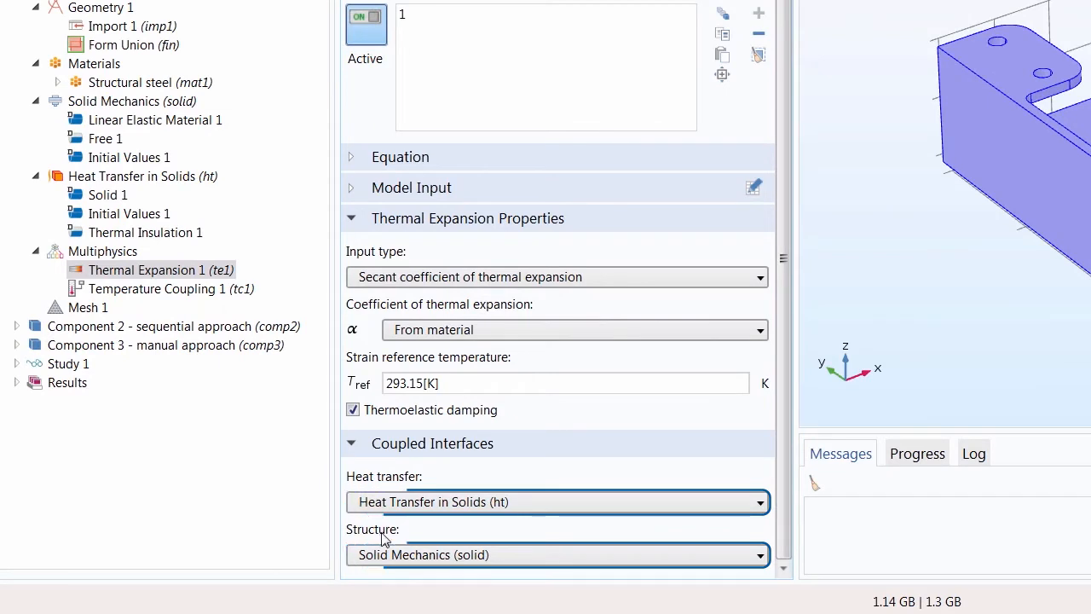
click(520, 505)
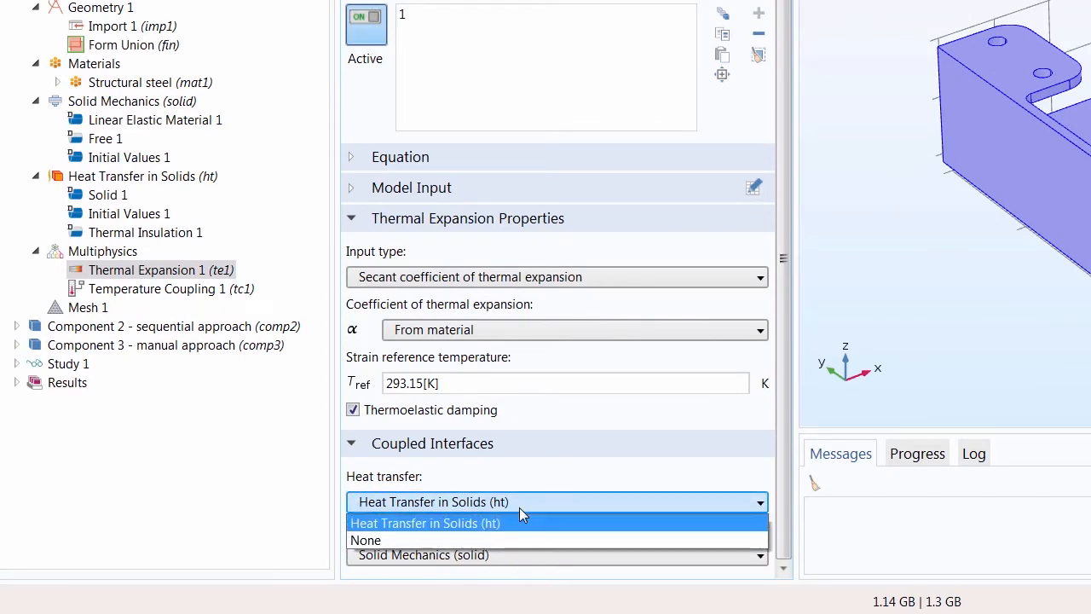
click(520, 508)
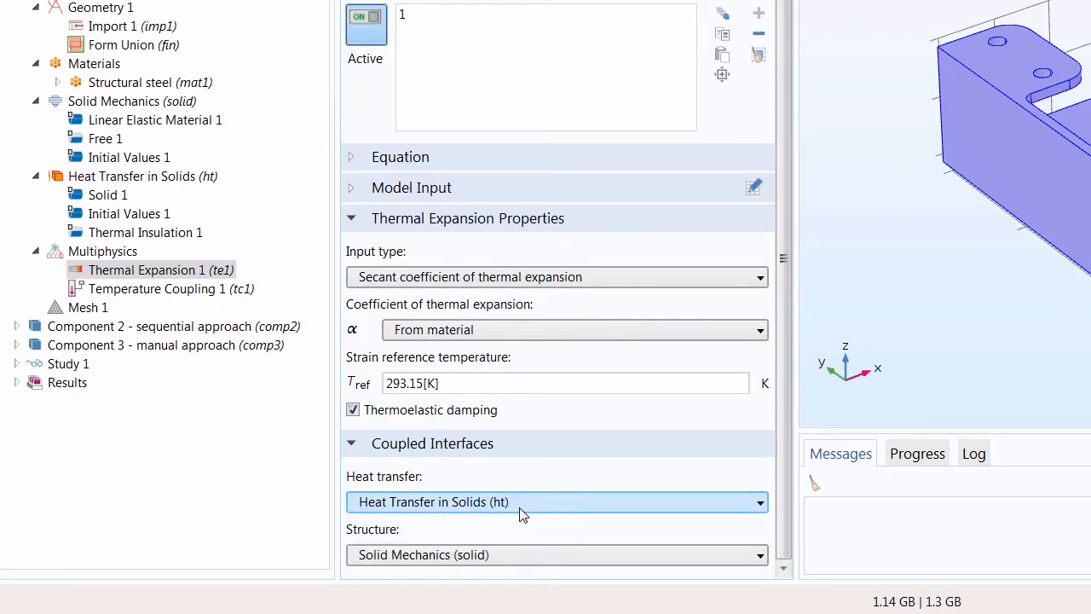
click(520, 556)
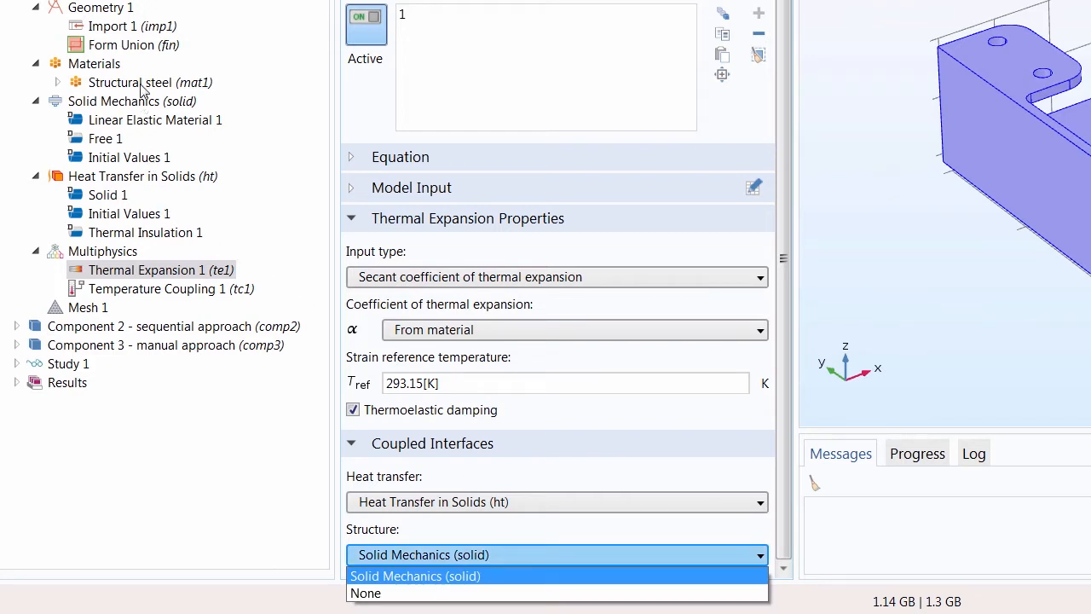
click(521, 536)
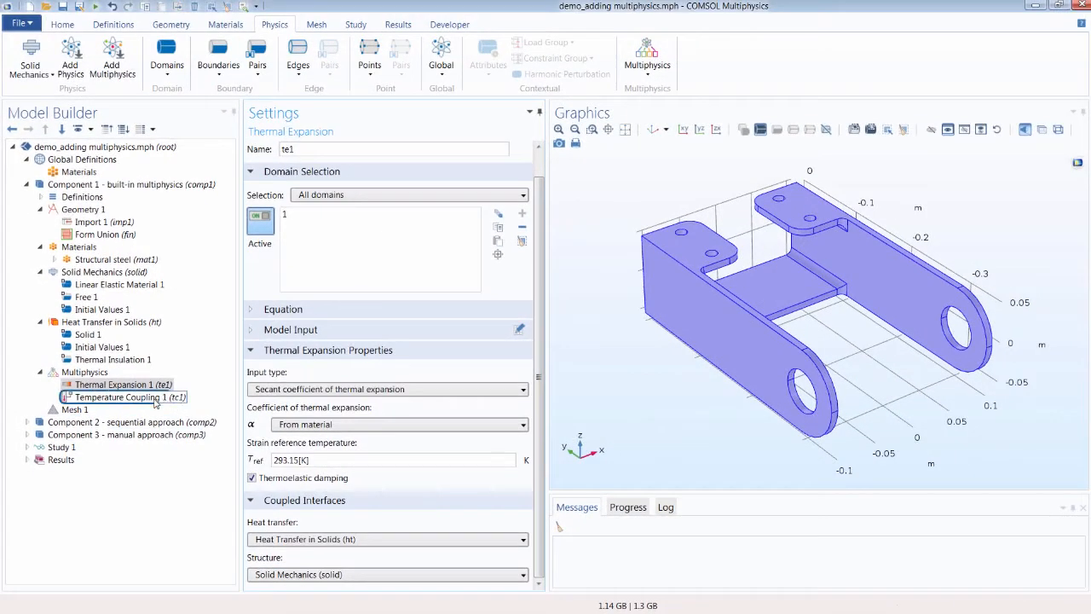
Step: Review the source and destination interfaces of the Temperature Coupling 1 node in Component 1
click(169, 374)
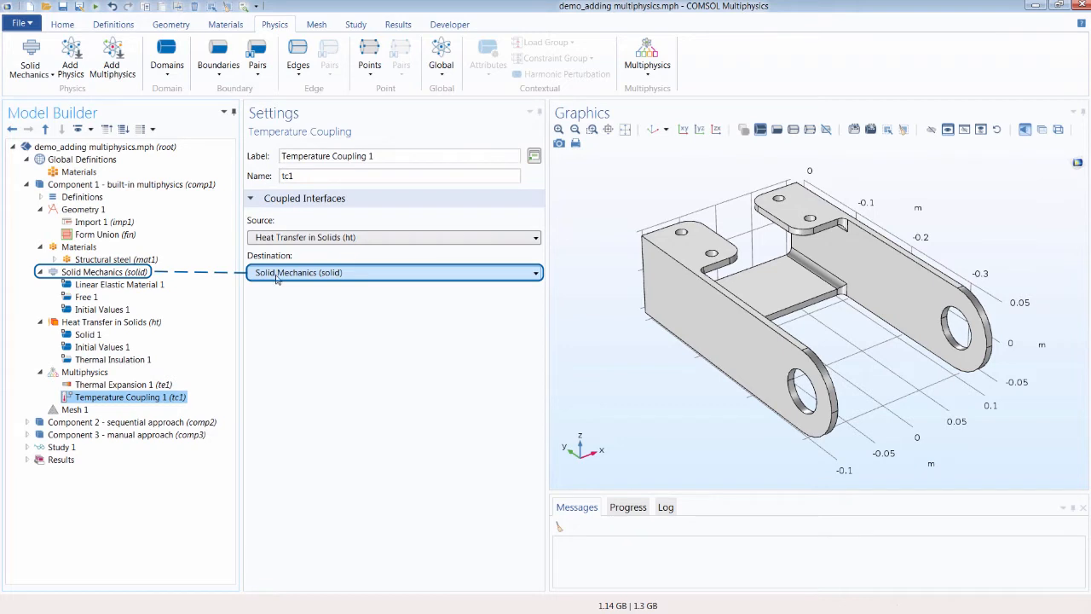
click(377, 240)
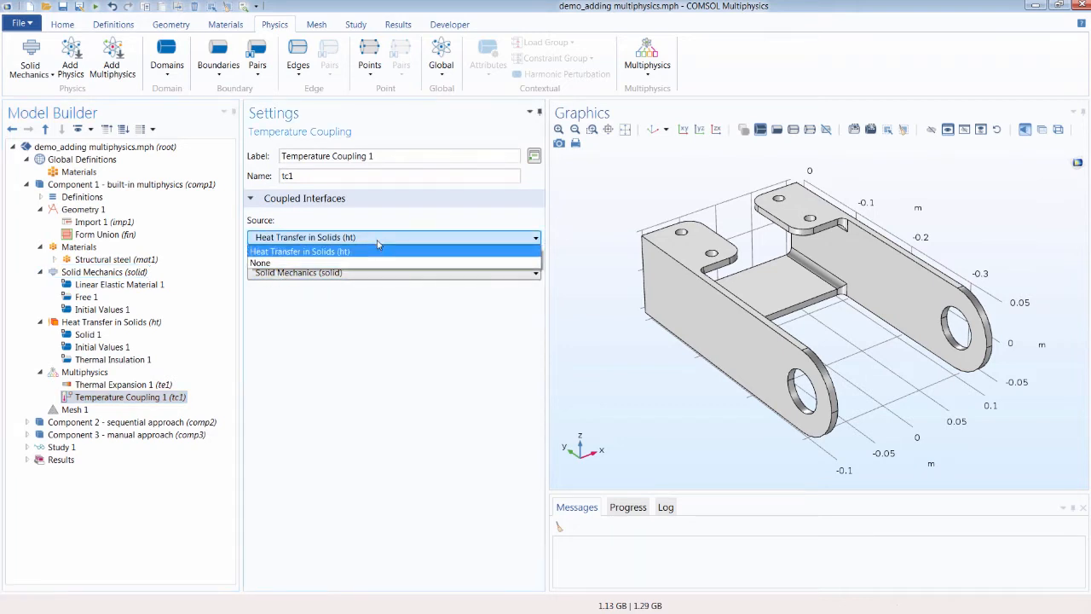
click(378, 249)
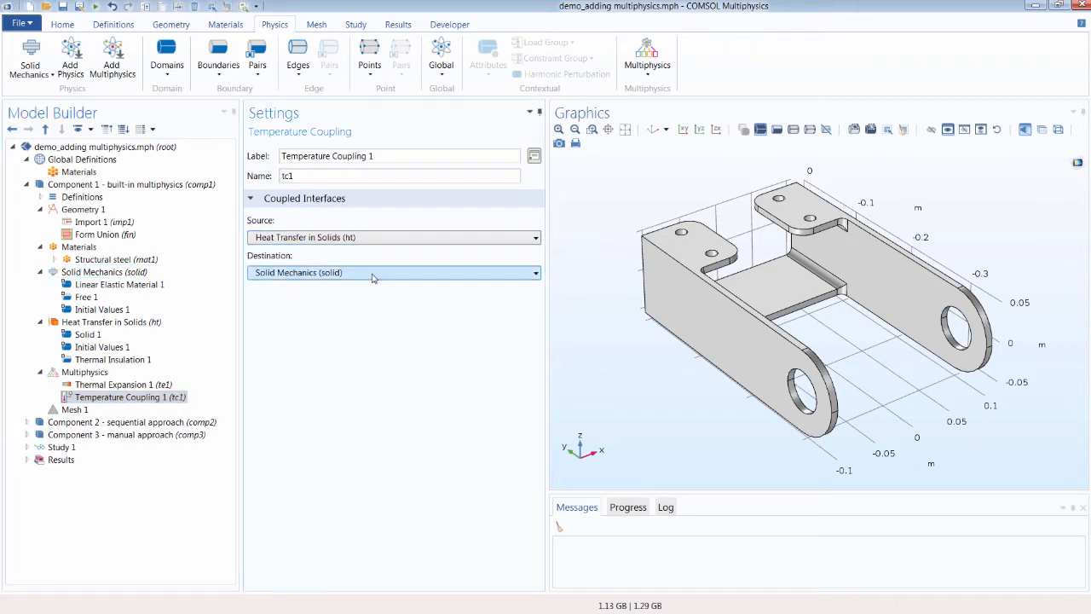
click(373, 273)
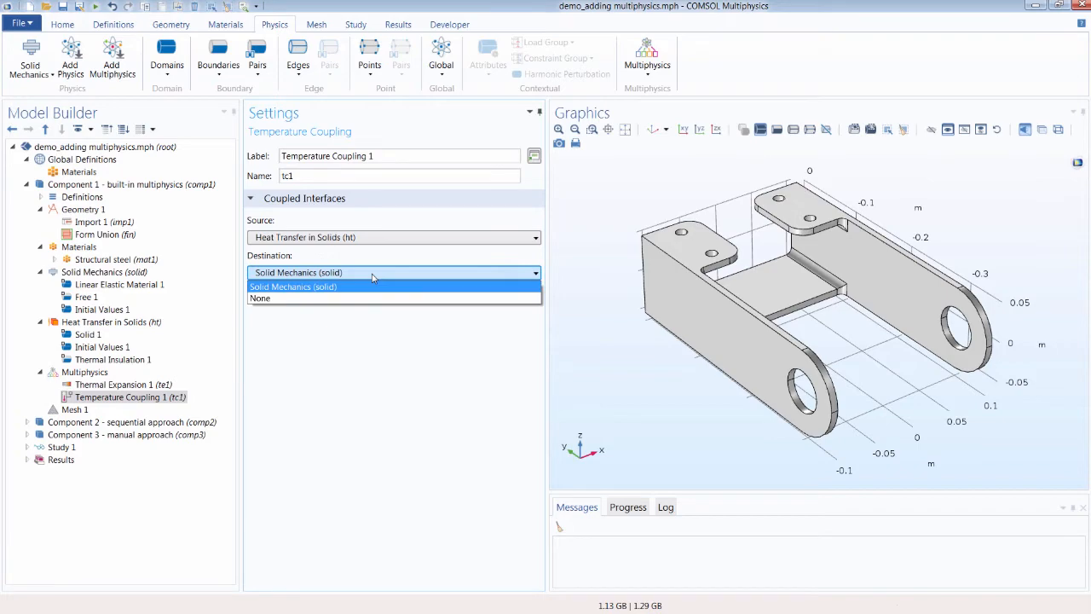
click(373, 276)
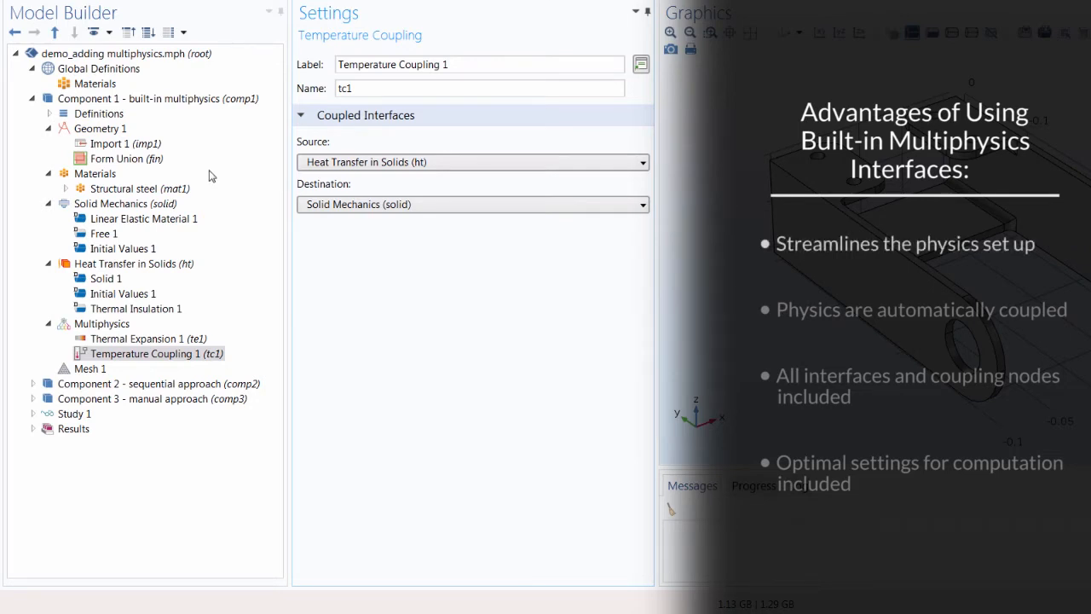
click(156, 364)
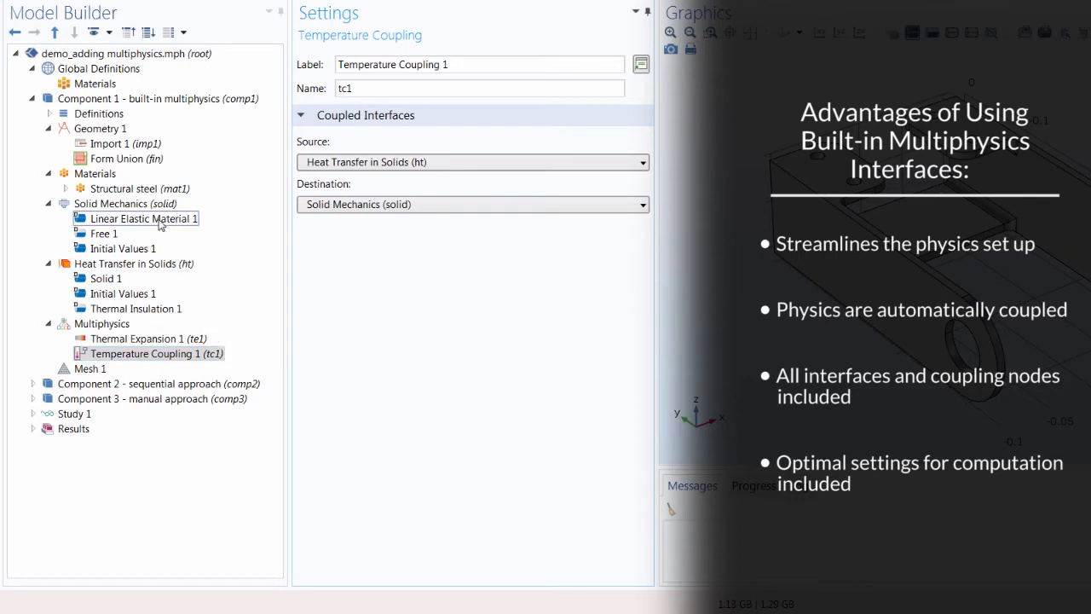
Step: Turn on display of Discretization settings and inspect the Discretization sections of Solid Mechanics and Heat Transfer in Solids
click(128, 203)
scroll(345, 365, down, 1)
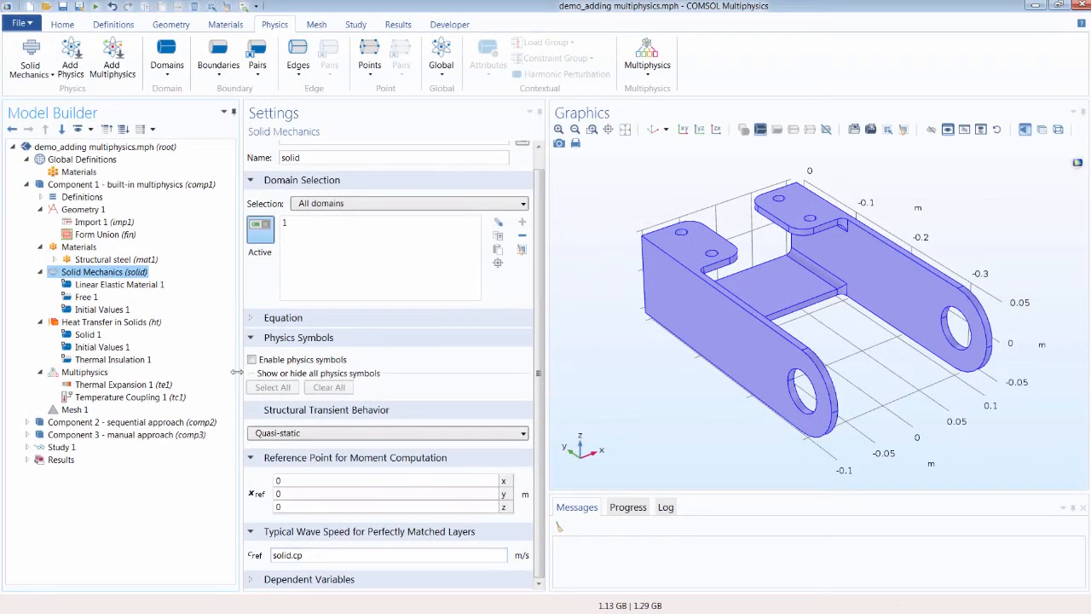
click(84, 130)
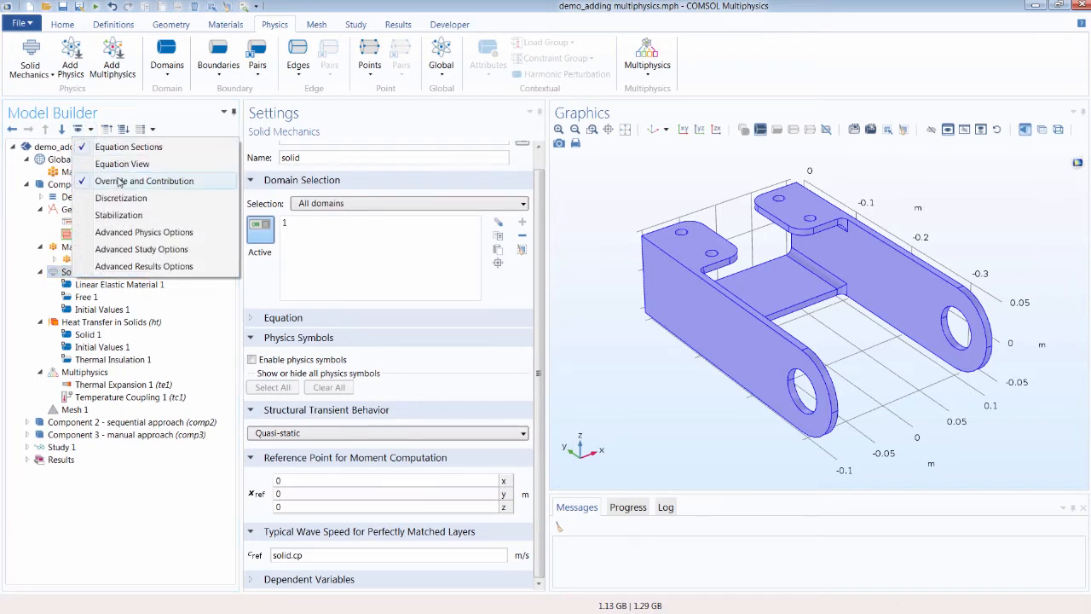
click(149, 198)
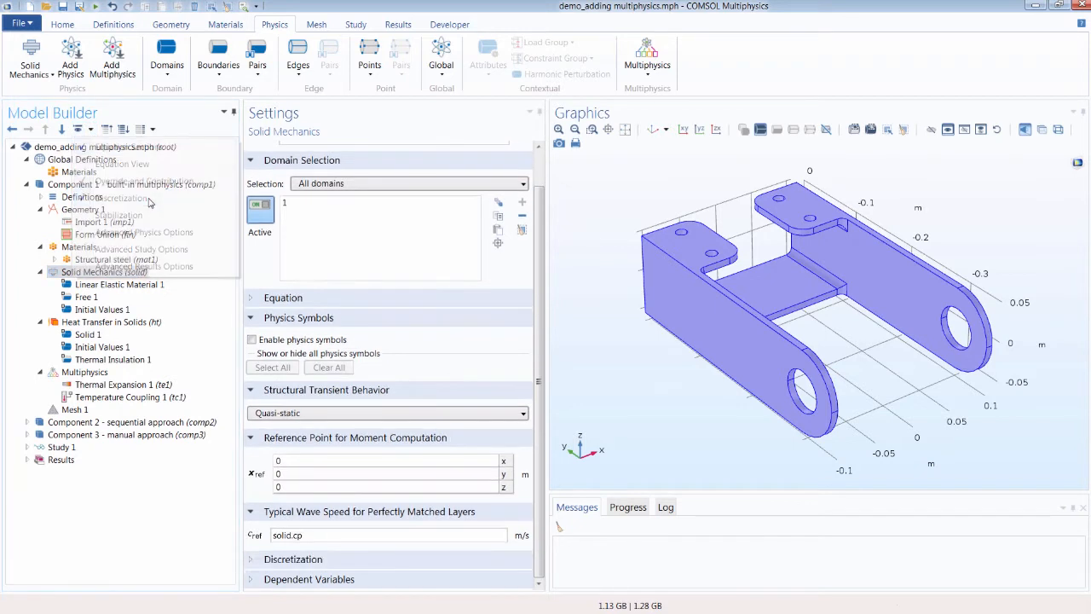
click(293, 559)
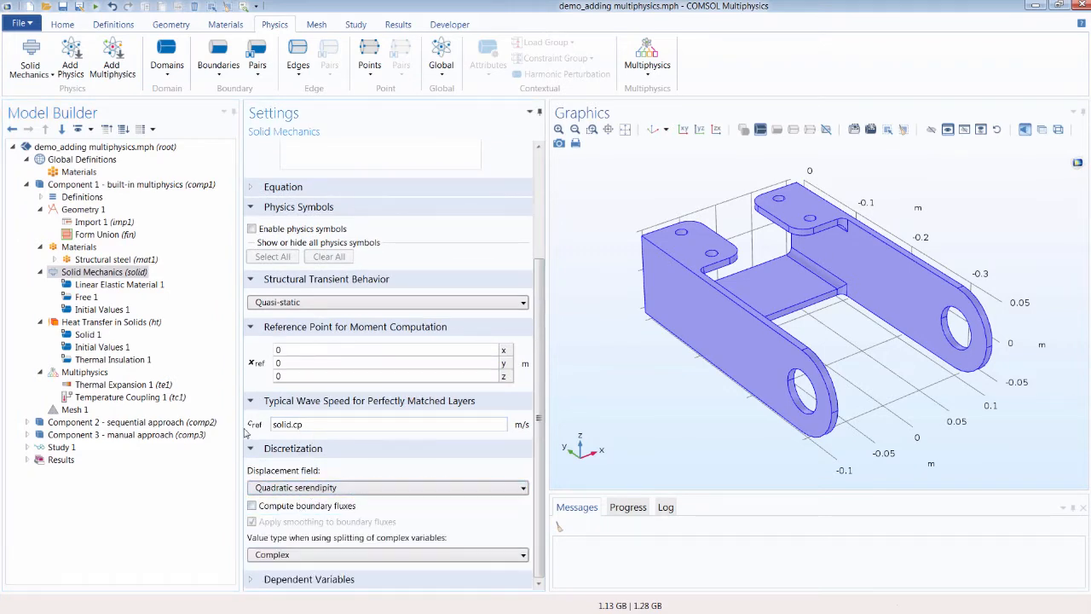
click(111, 323)
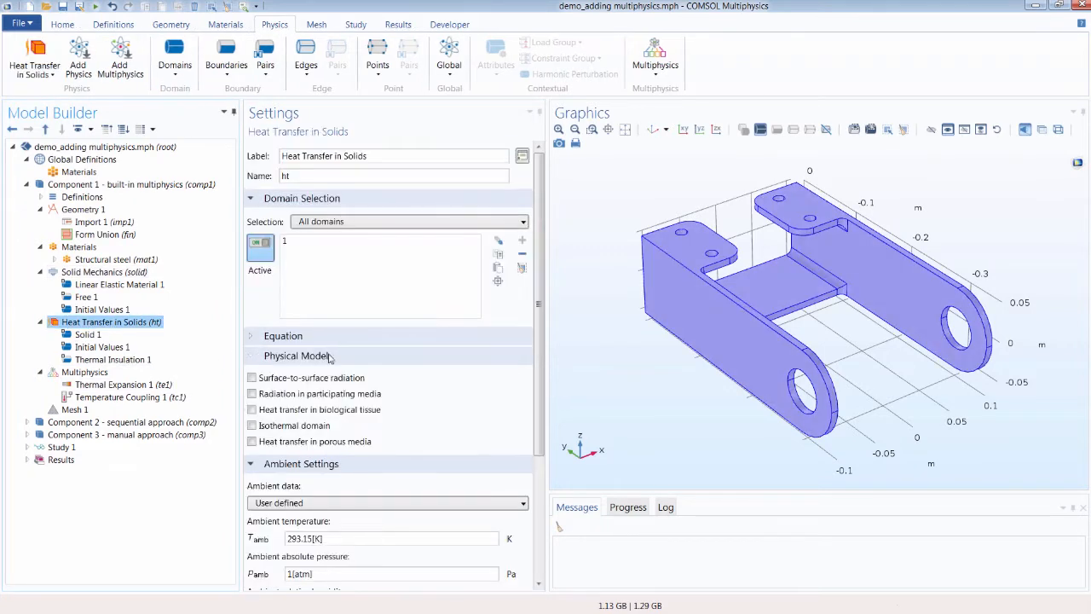
scroll(316, 459, down, 5)
click(312, 562)
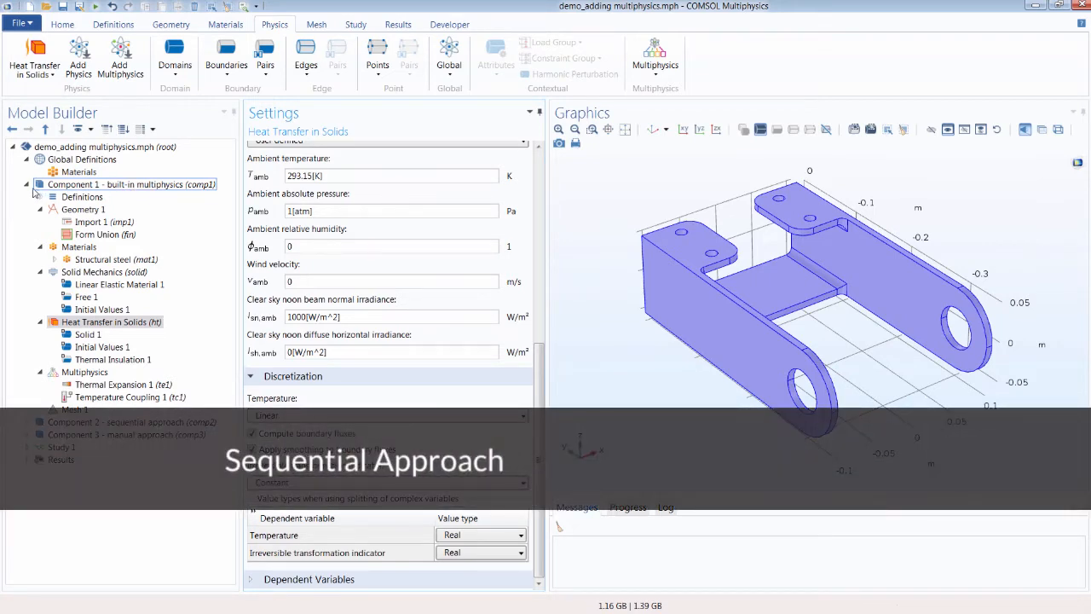
Step: Expand Component 2 - sequential approach and add a Solid Mechanics interface to it
click(26, 184)
click(27, 197)
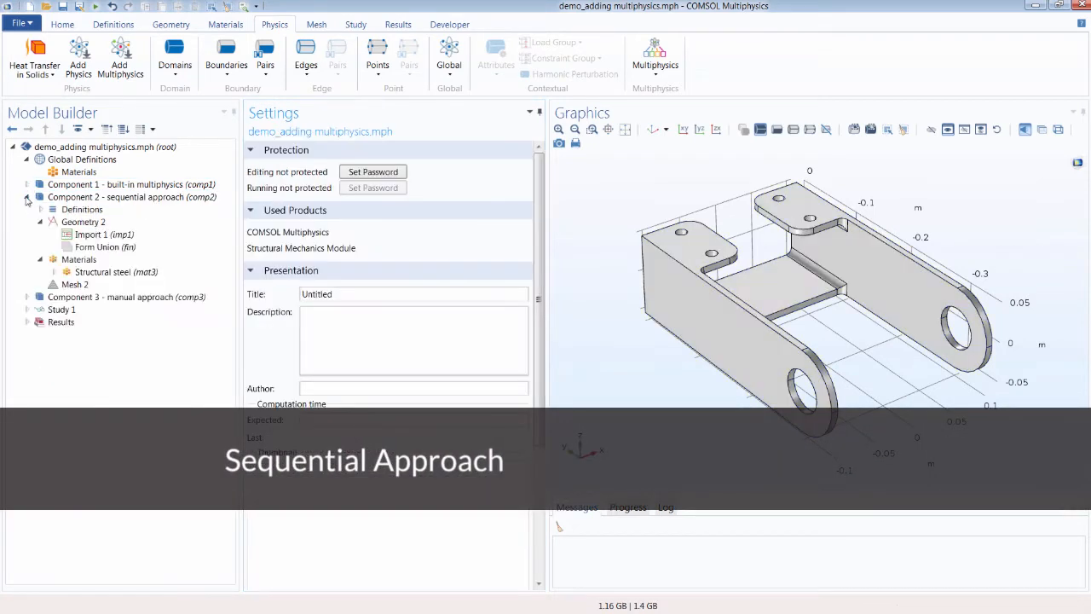
click(130, 199)
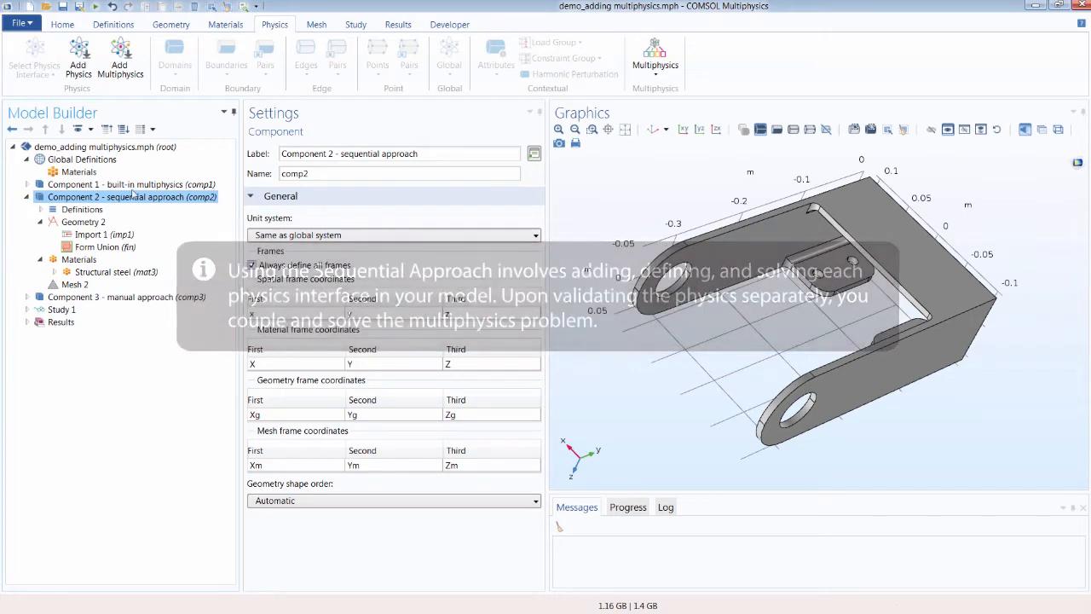
click(78, 68)
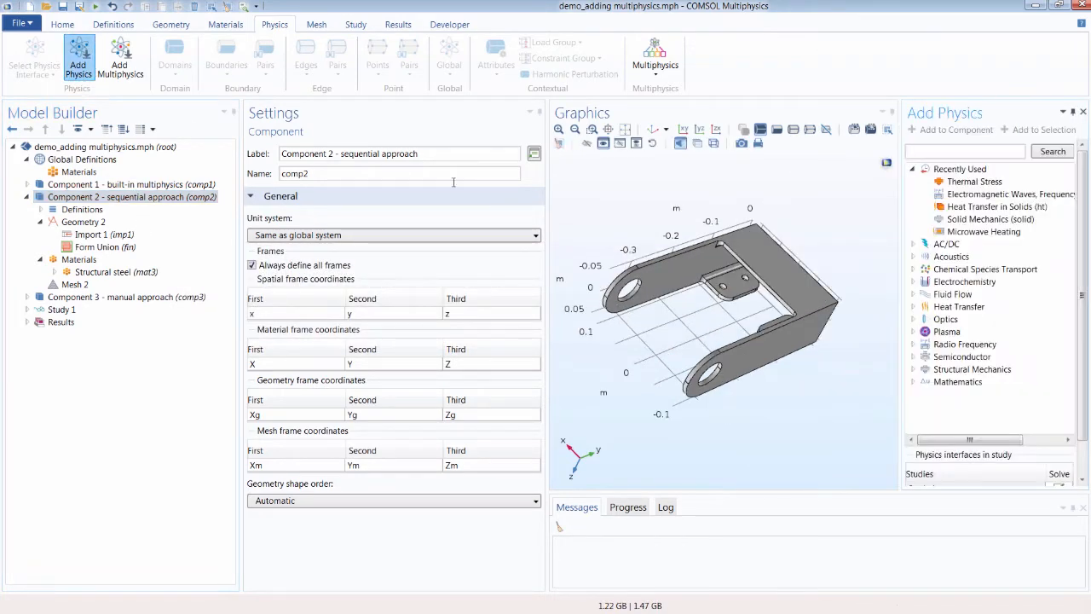
click(984, 219)
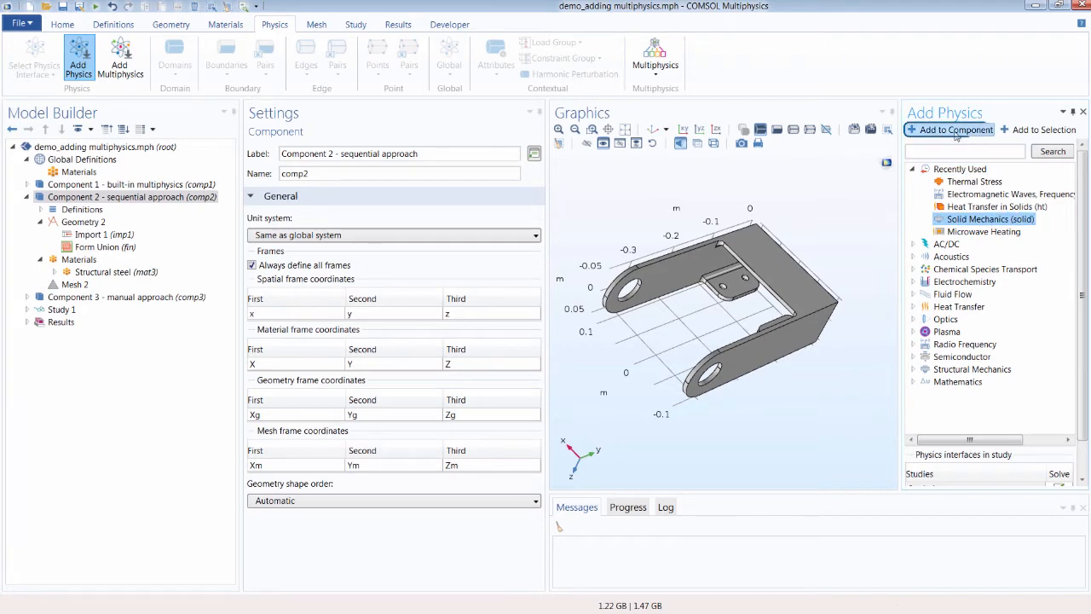
click(956, 131)
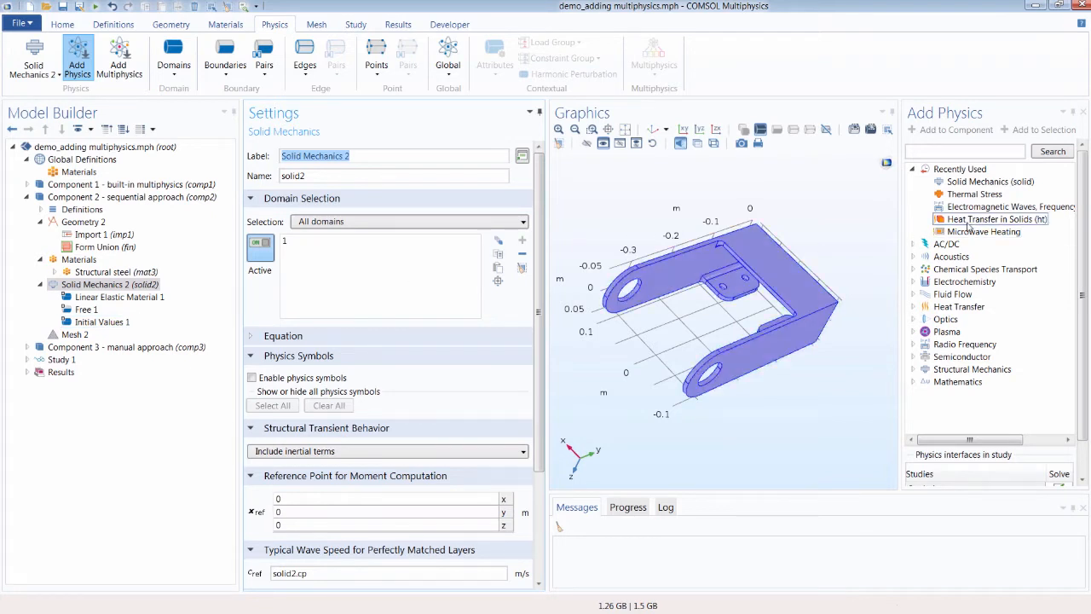
Step: Add a Heat Transfer in Solids interface from the Heat Transfer group to Component 2 and close the Add Physics window
click(912, 168)
click(912, 244)
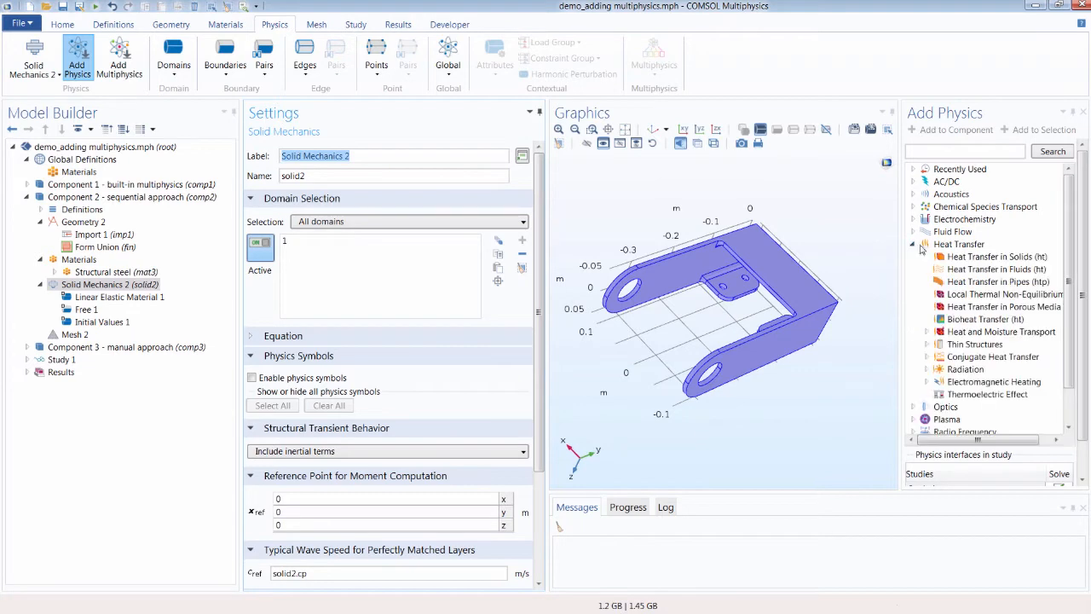
click(955, 257)
click(955, 130)
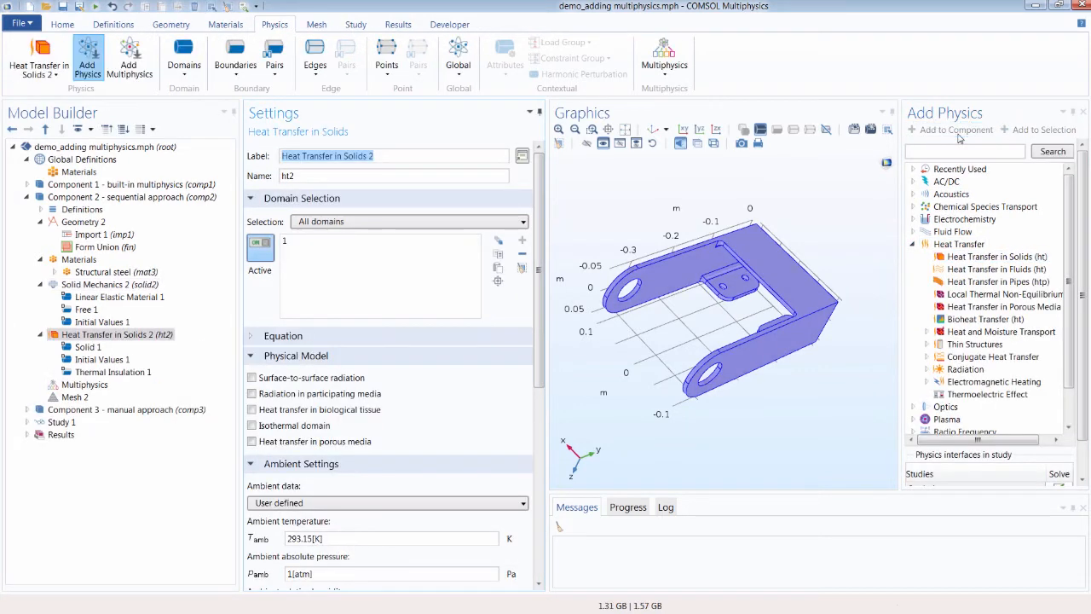
click(88, 60)
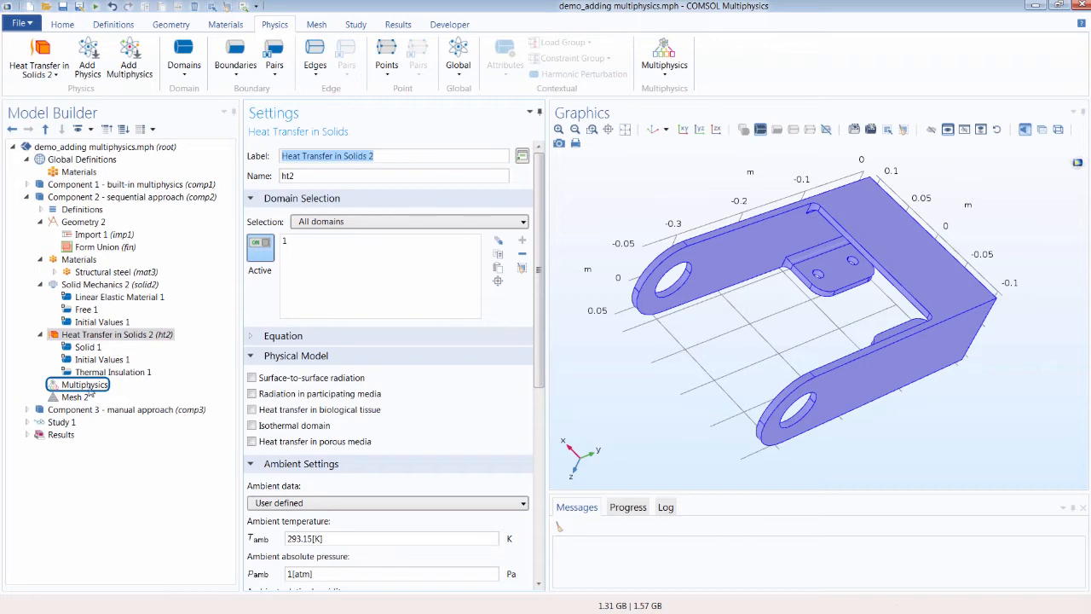
Step: Add Thermal Expansion and Temperature Coupling nodes under Component 2's Multiphysics node and open Thermal Expansion 2
right_click(89, 390)
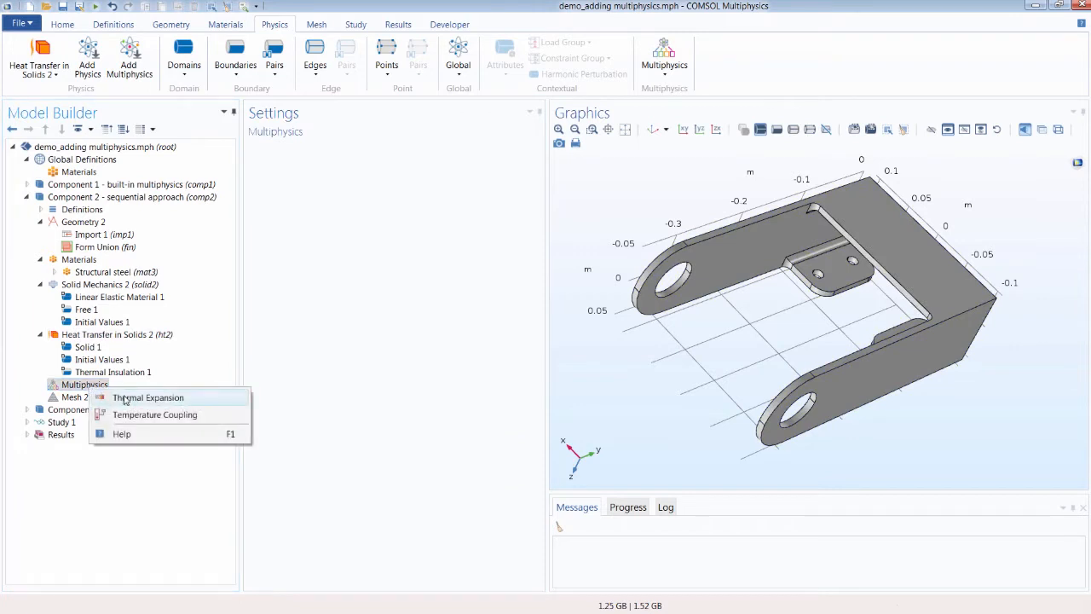
click(195, 402)
click(106, 386)
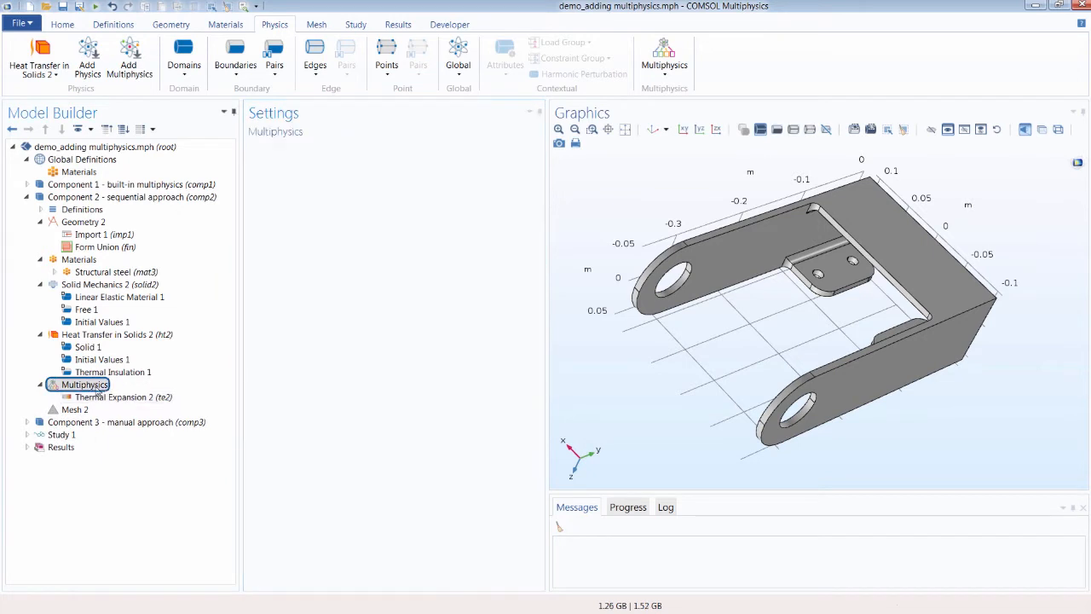
right_click(106, 386)
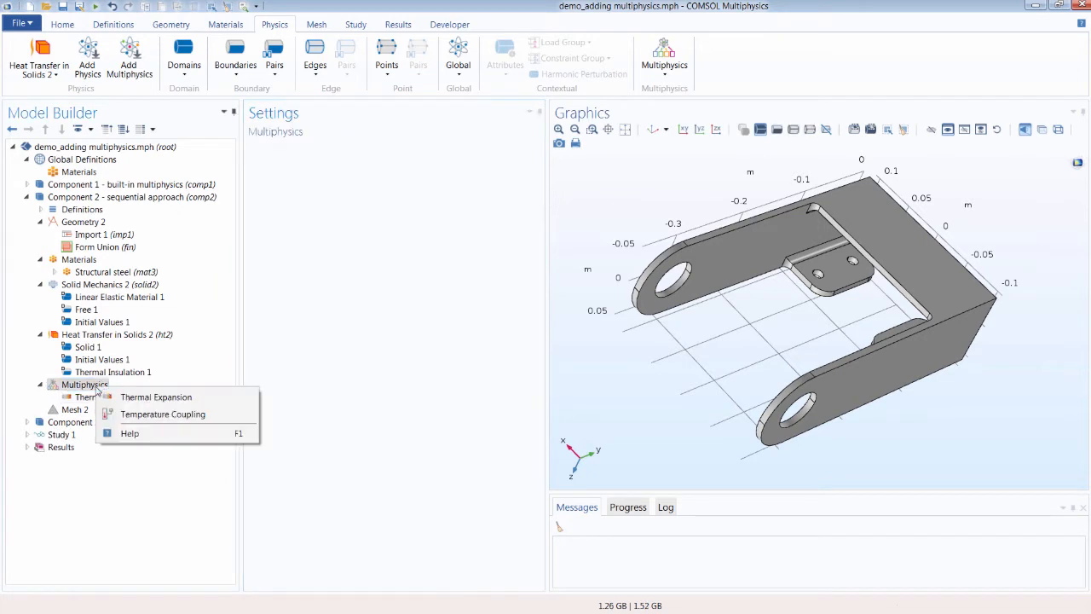
click(154, 415)
click(152, 398)
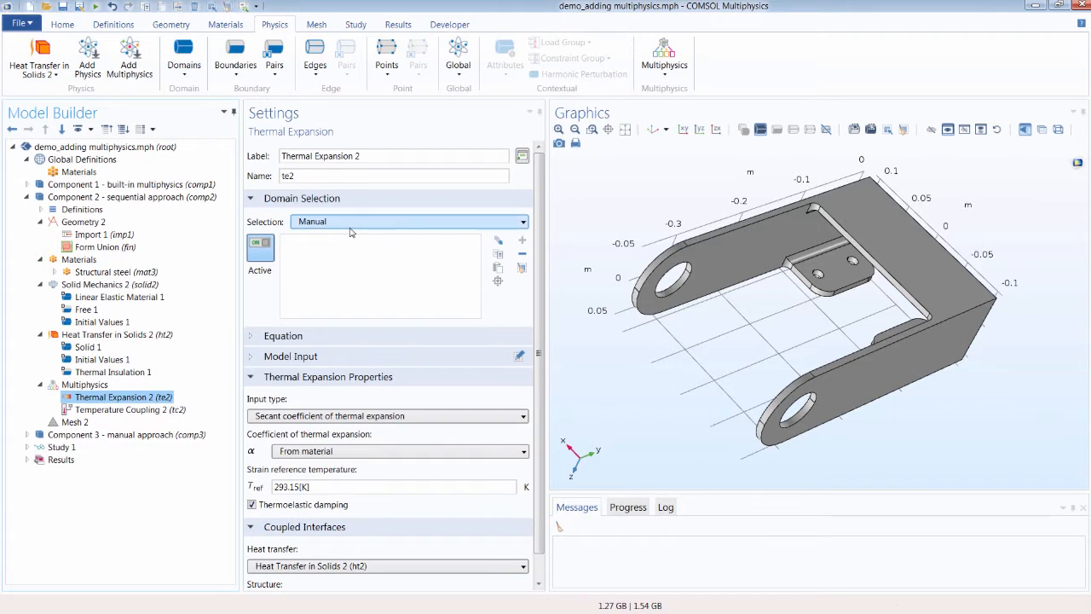
Step: Set the Thermal Expansion 2 domain selection to All domains
click(350, 224)
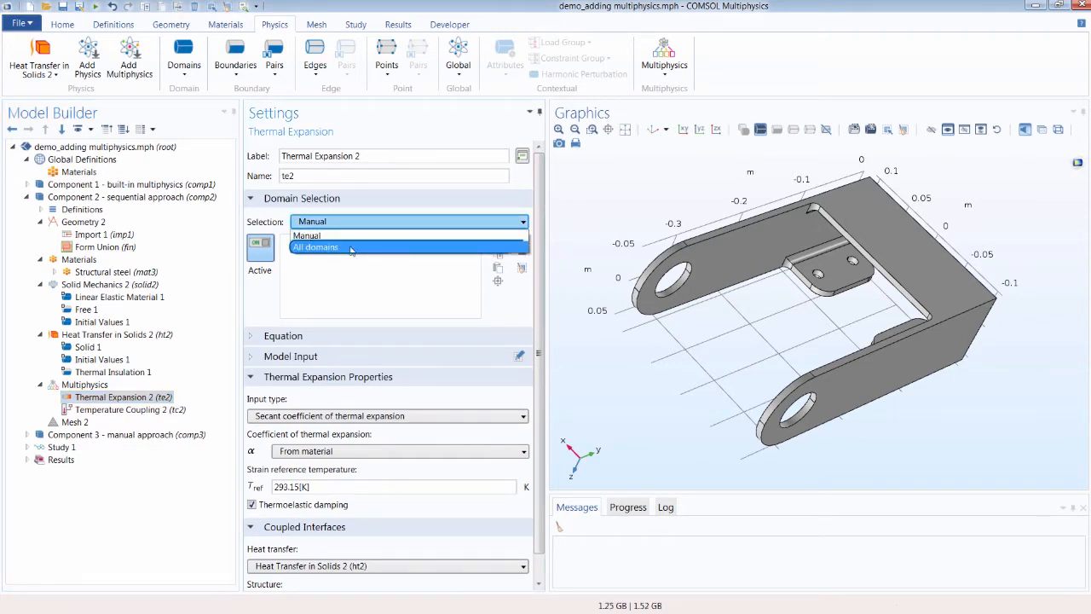
click(350, 244)
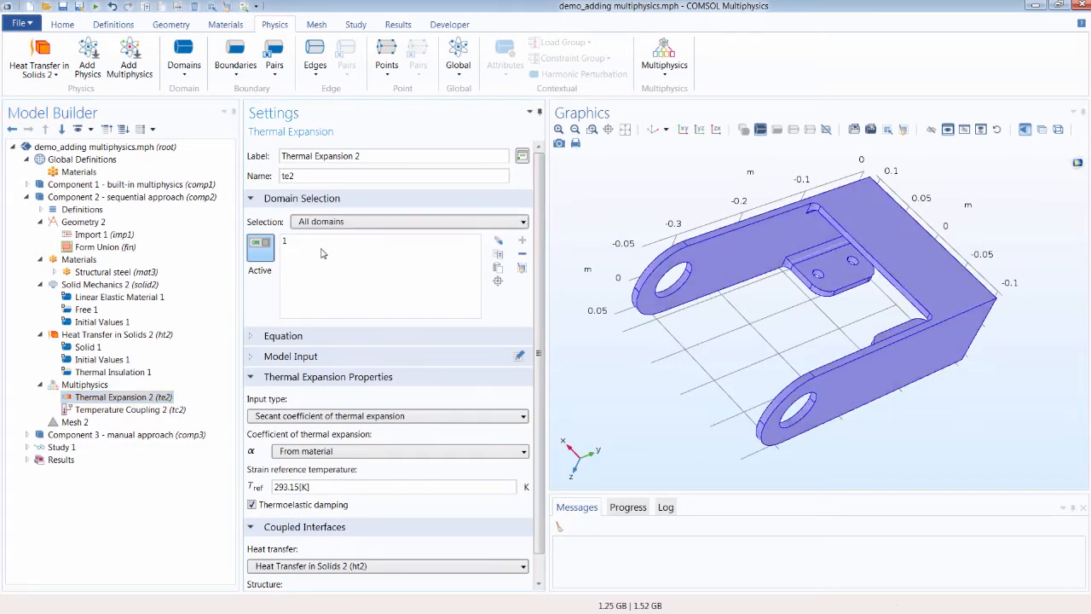
click(297, 245)
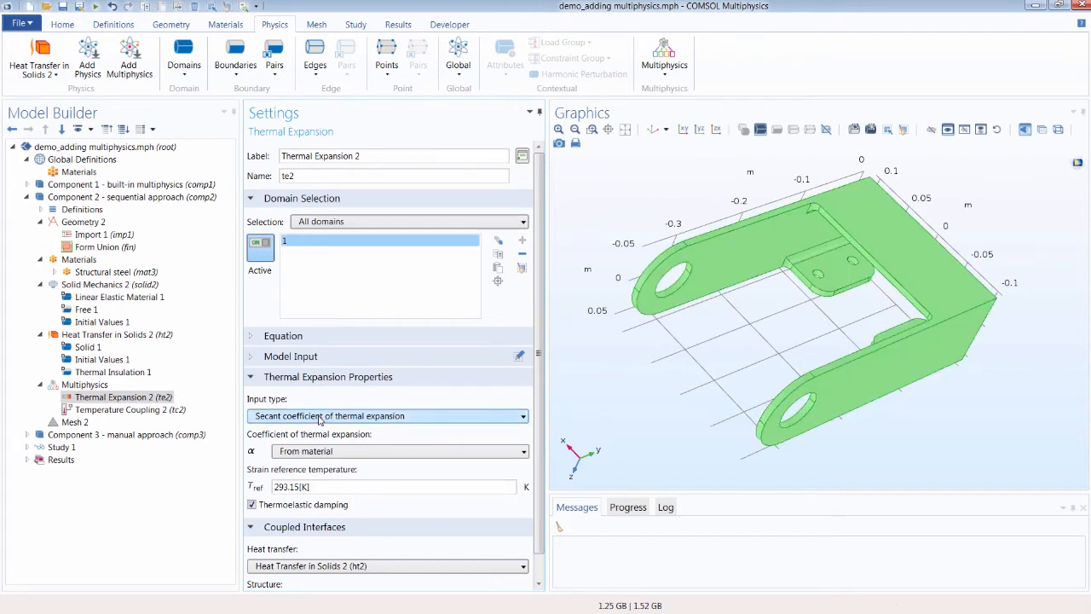
Step: Review Thermal Expansion 2's coupled interfaces, then open Temperature Coupling 2 to check its source and destination
scroll(321, 417, down, 1)
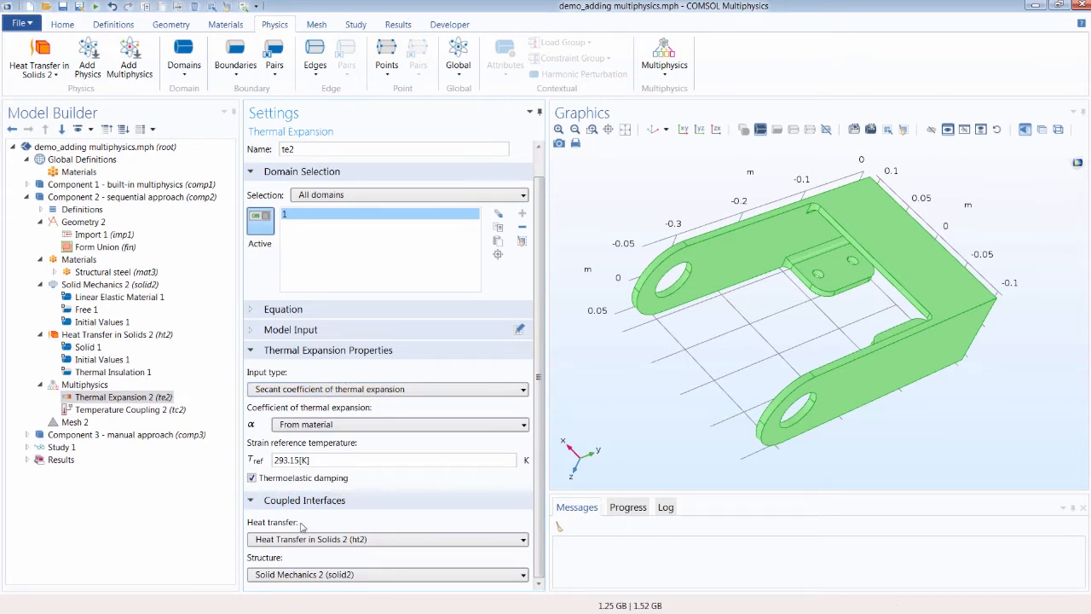
click(179, 411)
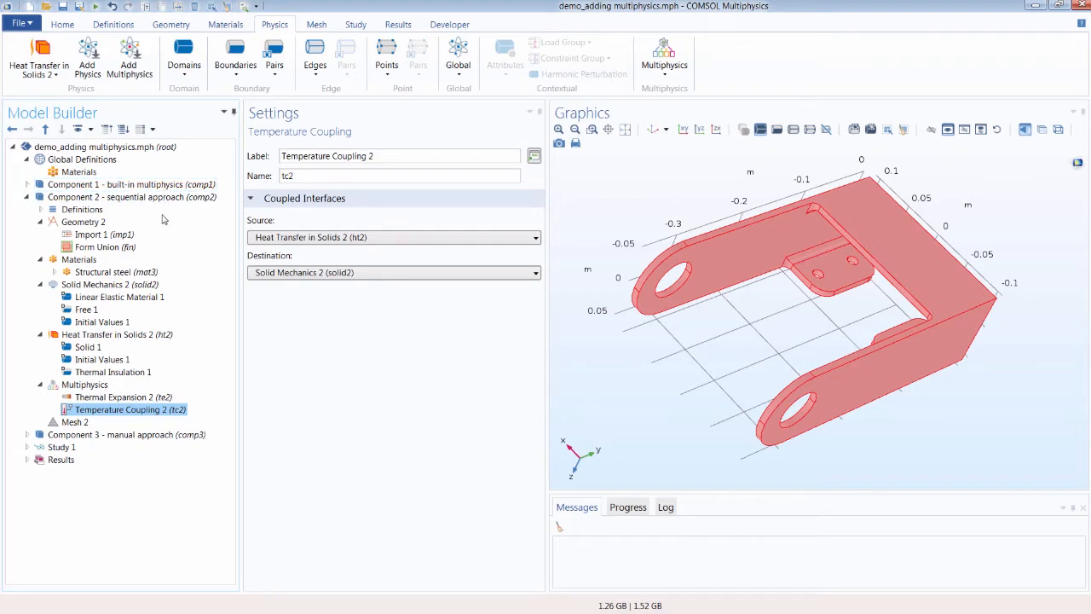
Step: Compare the temperature discretization of Heat Transfer in Solids 2 with Component 1's Heat Transfer in Solids interface
click(133, 335)
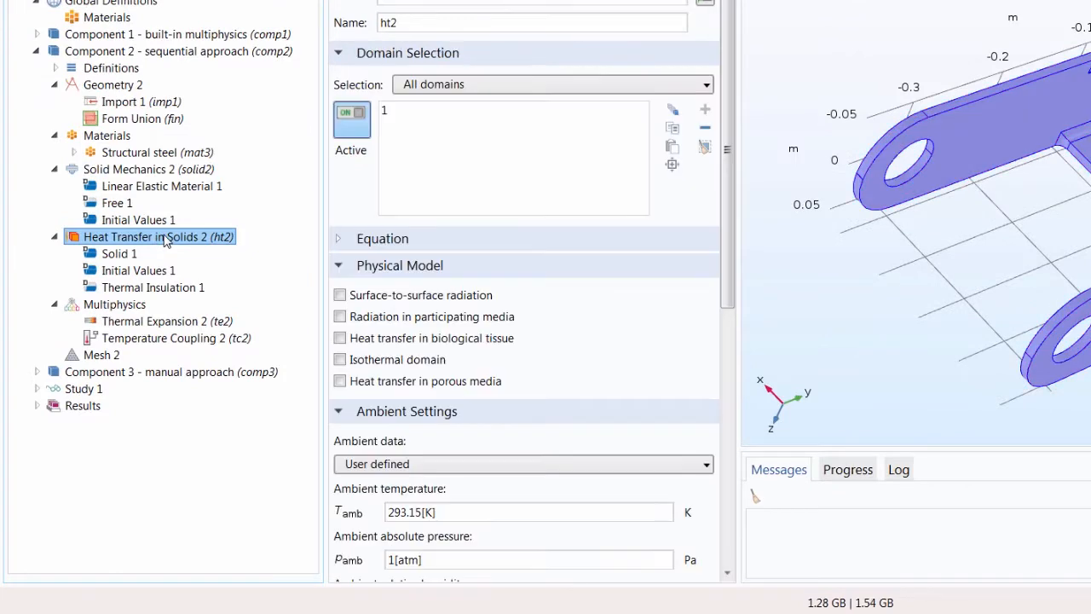
scroll(434, 344, down, 10)
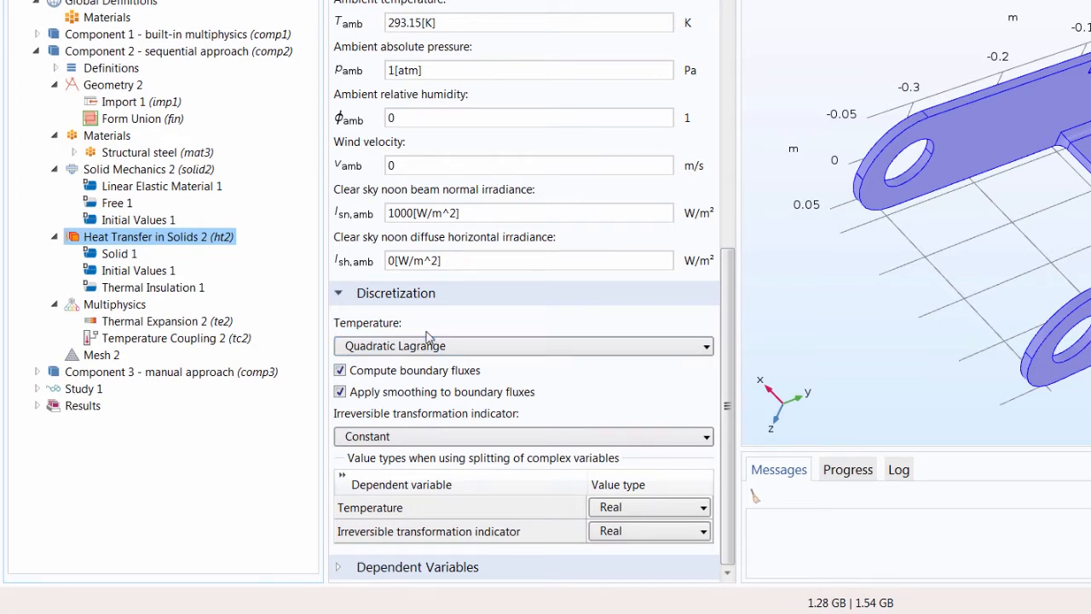
click(39, 35)
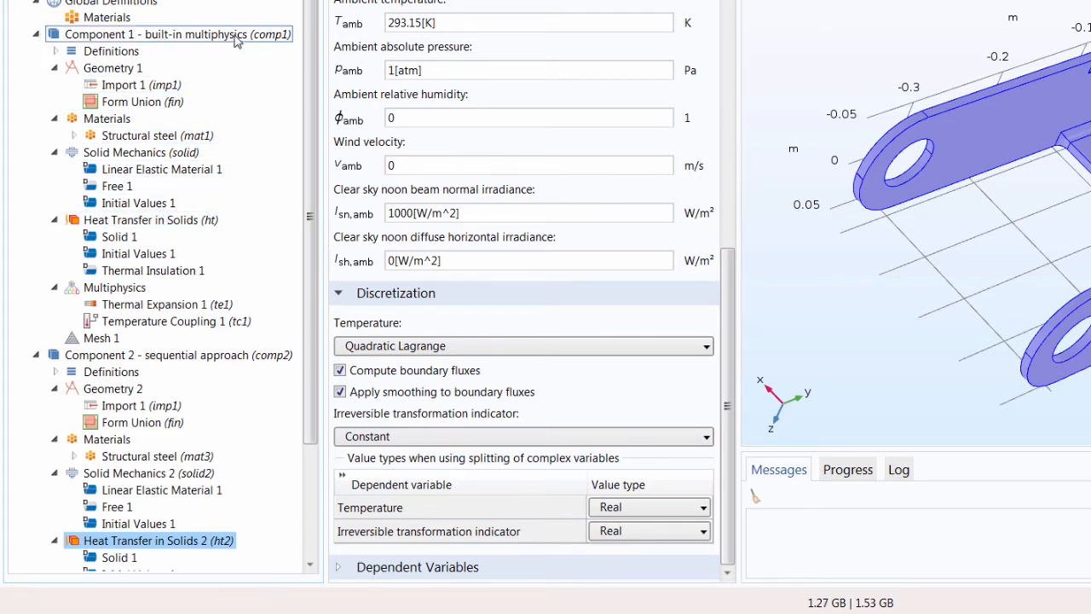
click(197, 224)
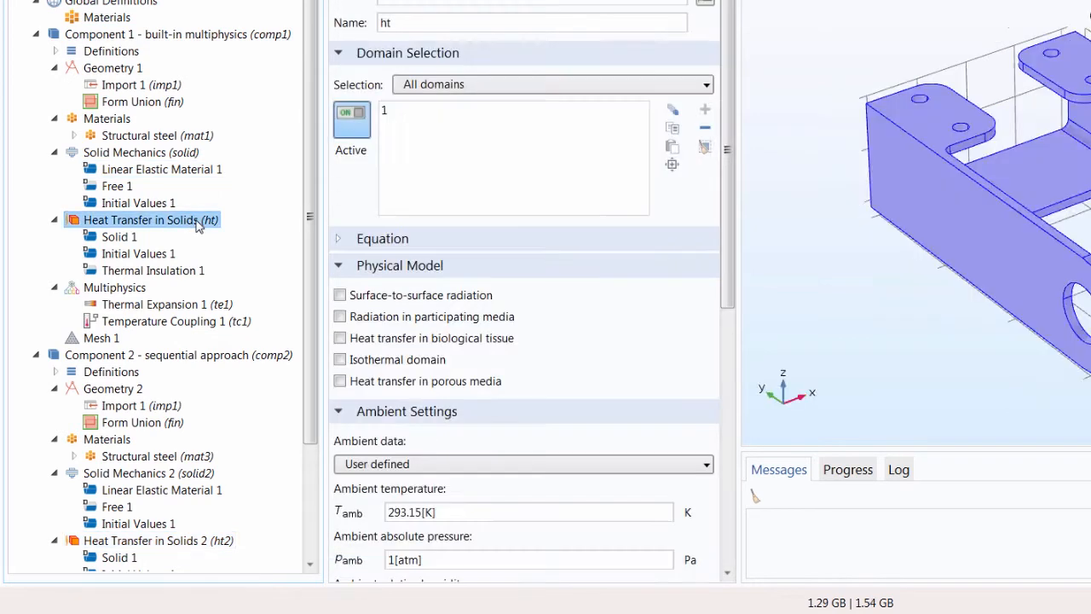
scroll(447, 315, down, 10)
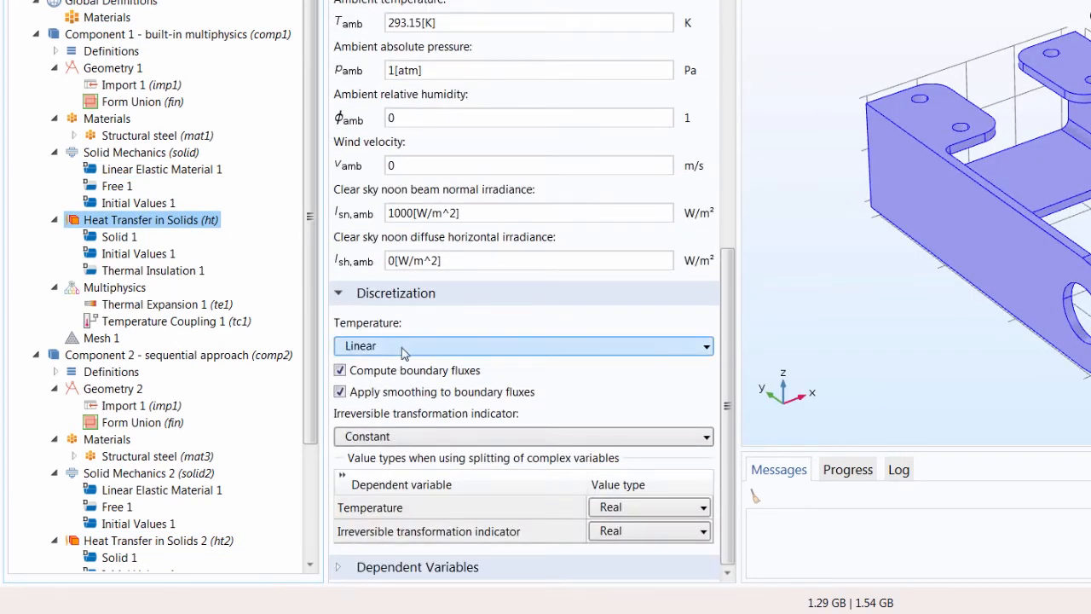
click(402, 354)
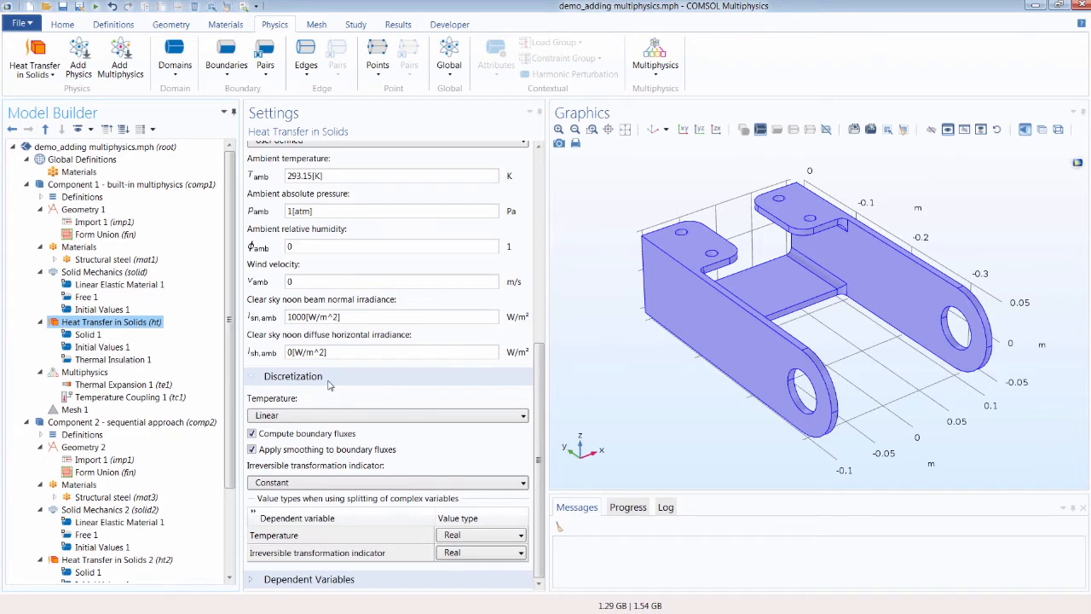
scroll(170, 409, down, 3)
click(162, 458)
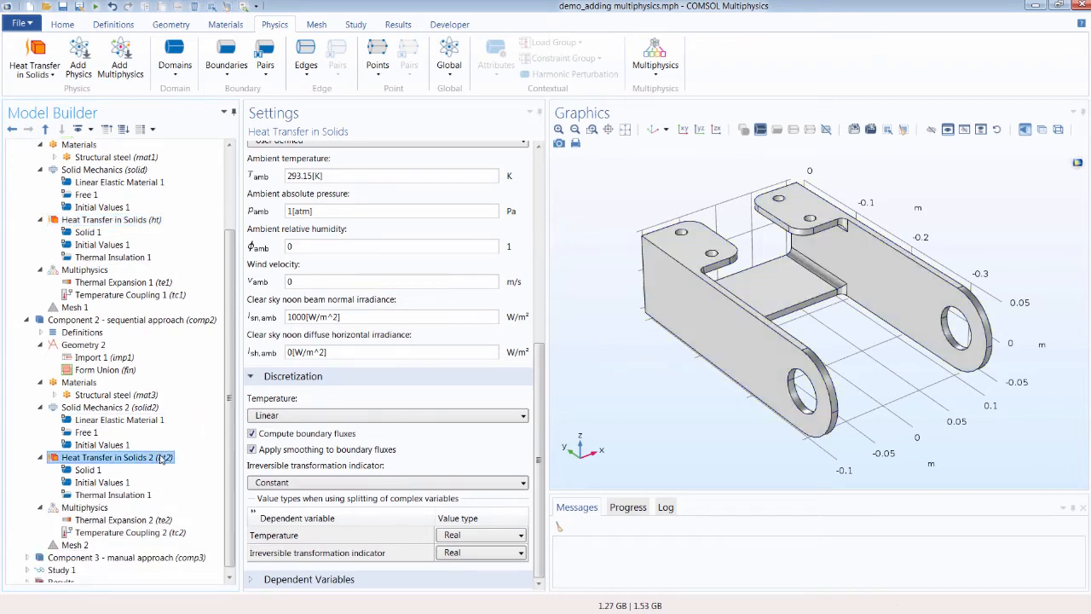
scroll(340, 475, down, 8)
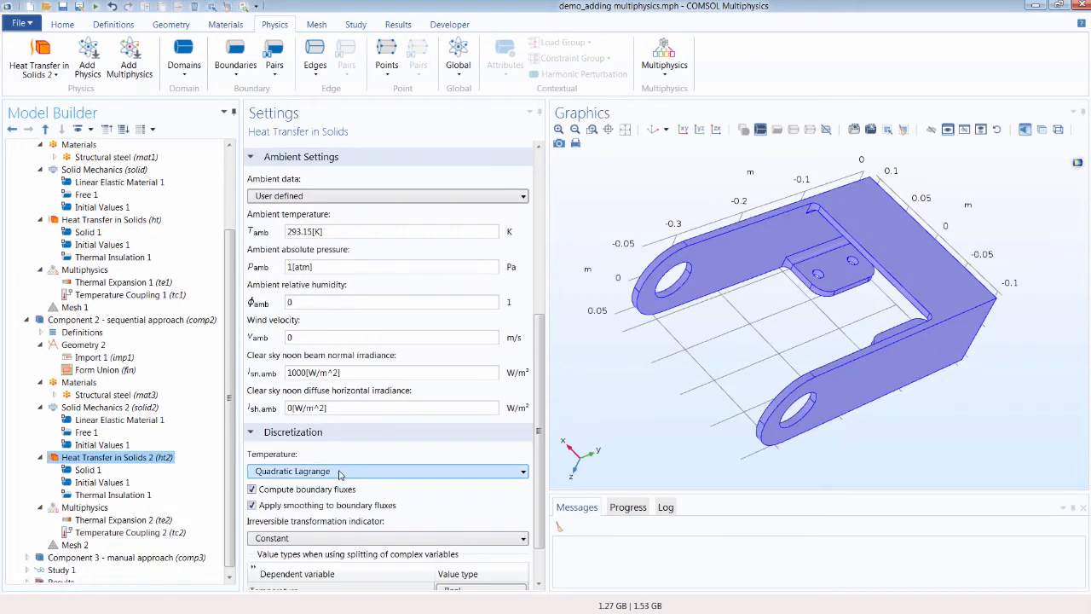
scroll(52, 238, up, 2)
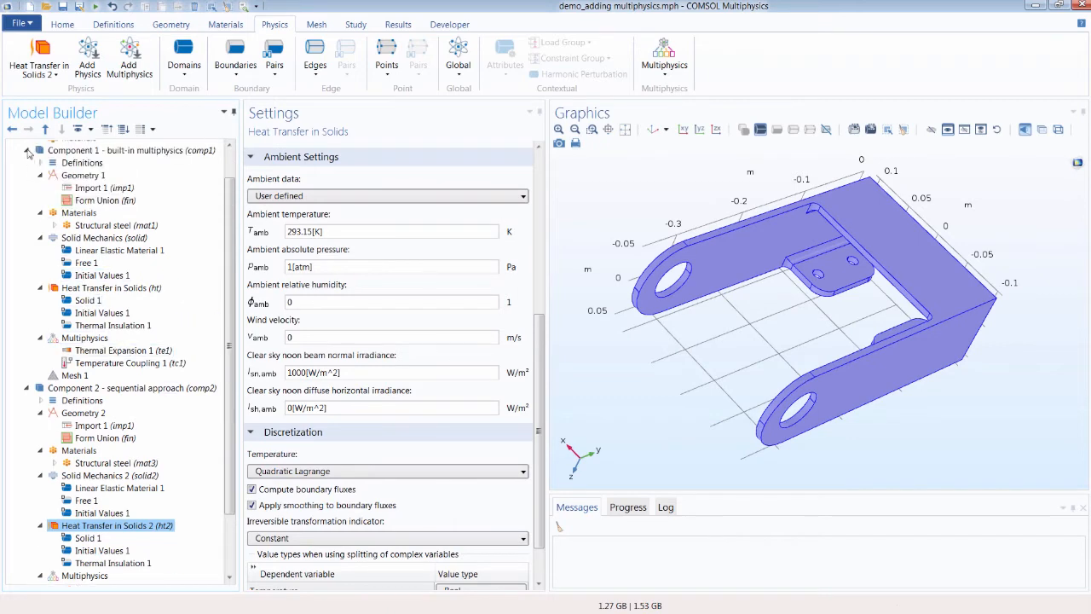
click(28, 150)
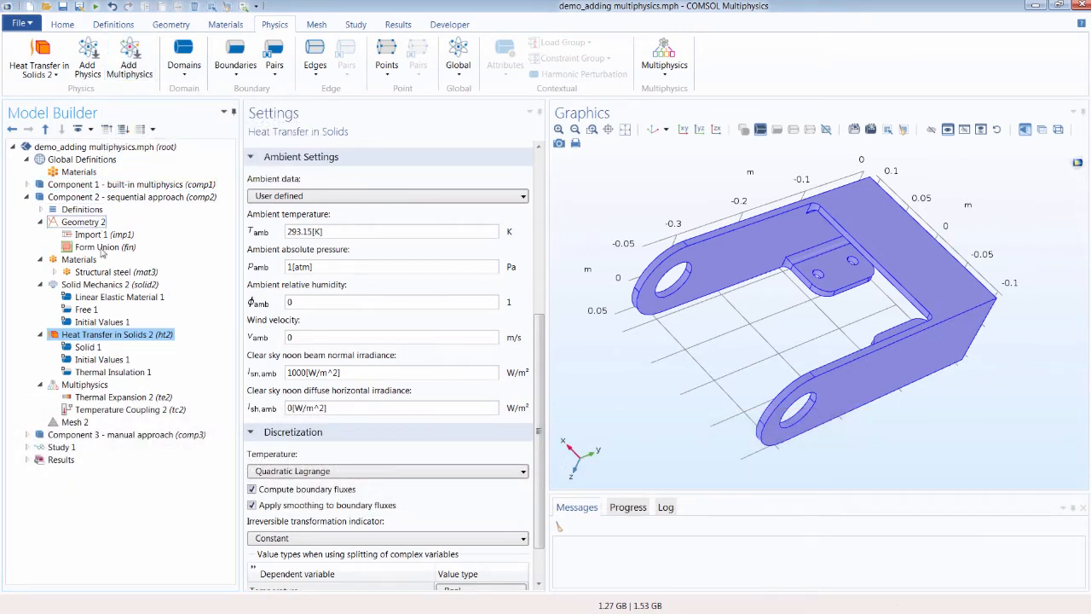
Step: Delete both Thermal Expansion 2 and Temperature Coupling 2 from Component 2's Multiphysics node
click(116, 397)
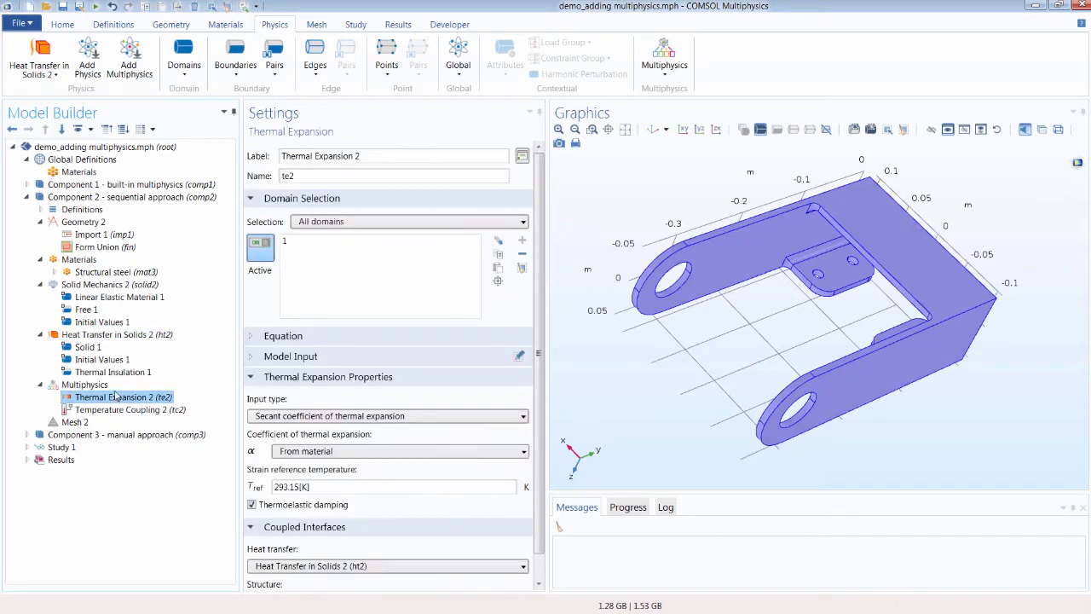
key(Down)
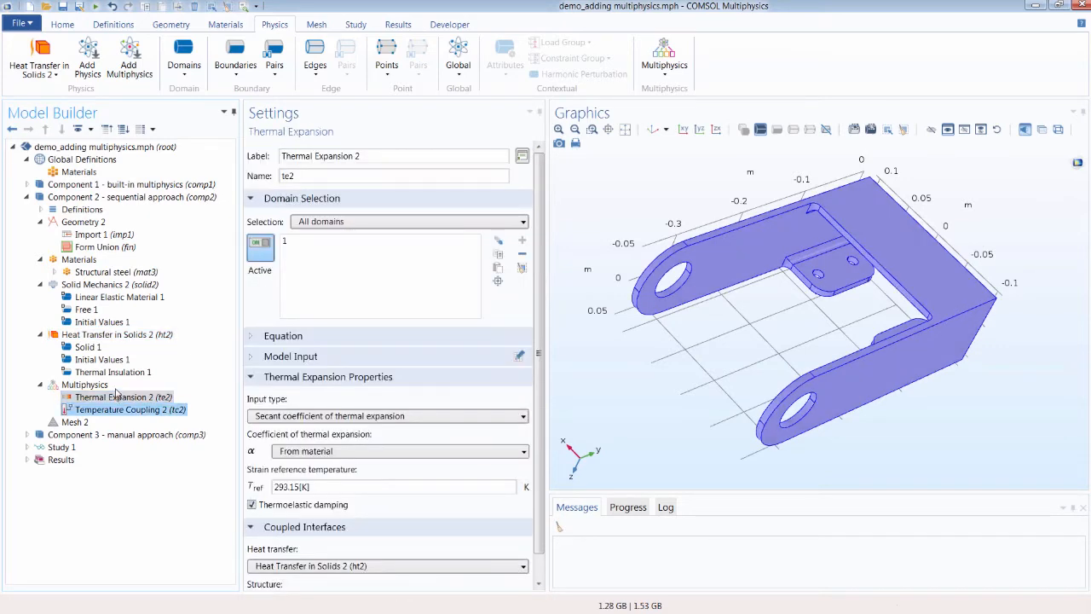
key(Delete)
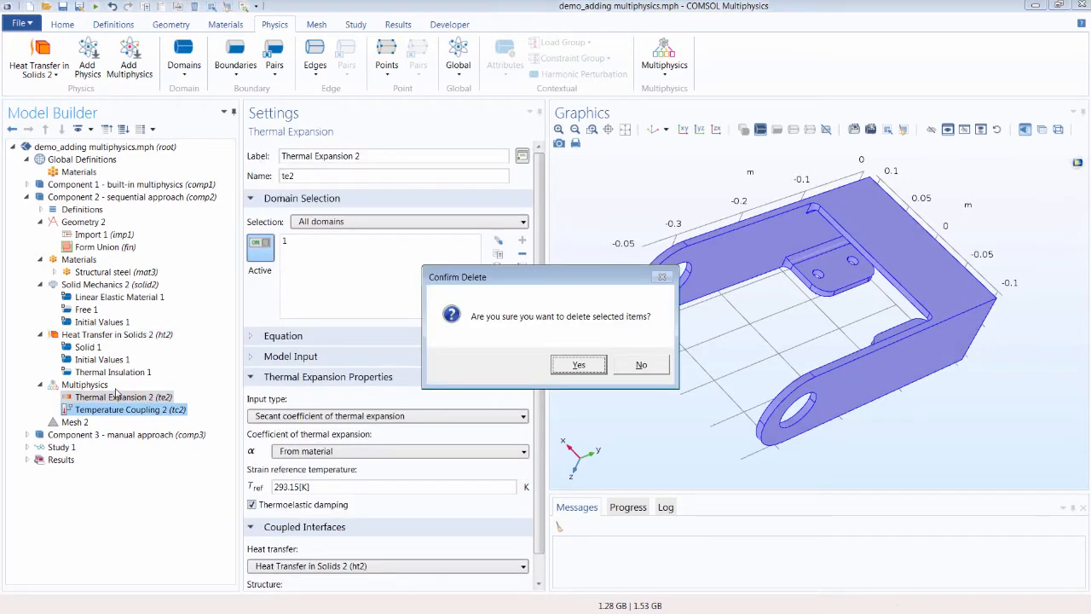
key(Return)
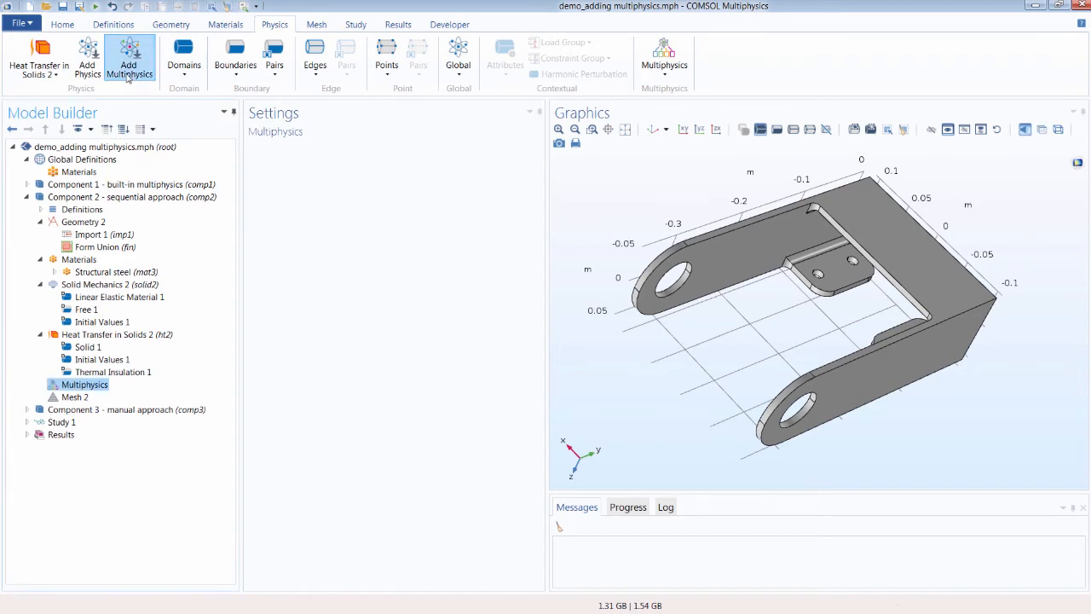
Step: Open the Add Multiphysics window and review the couplings offered for Solid Mechanics 2 and Heat Transfer in Solids 2
click(129, 73)
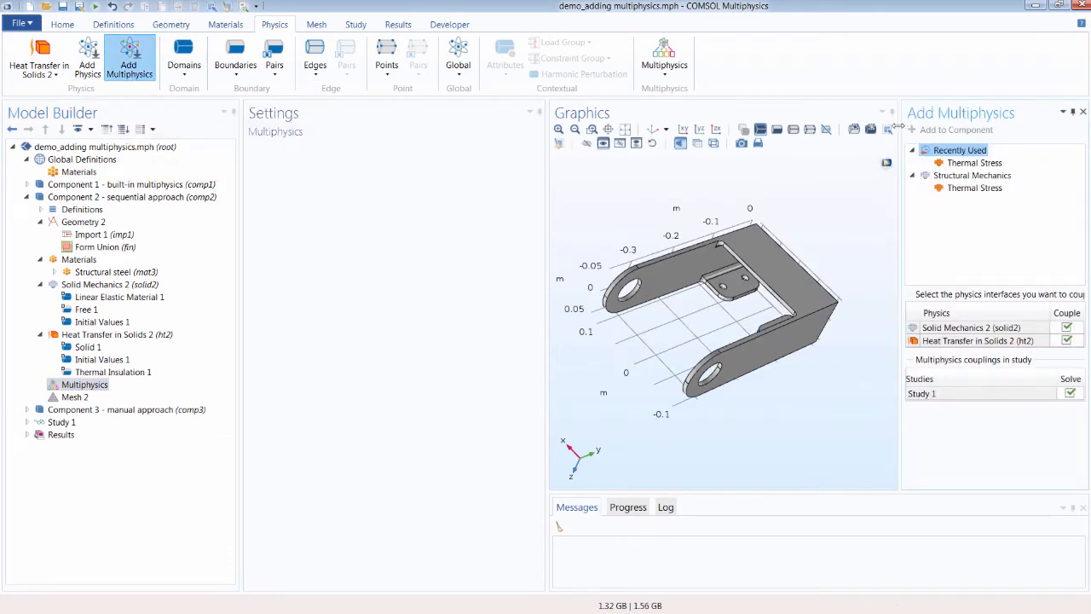
drag(901, 127, 842, 133)
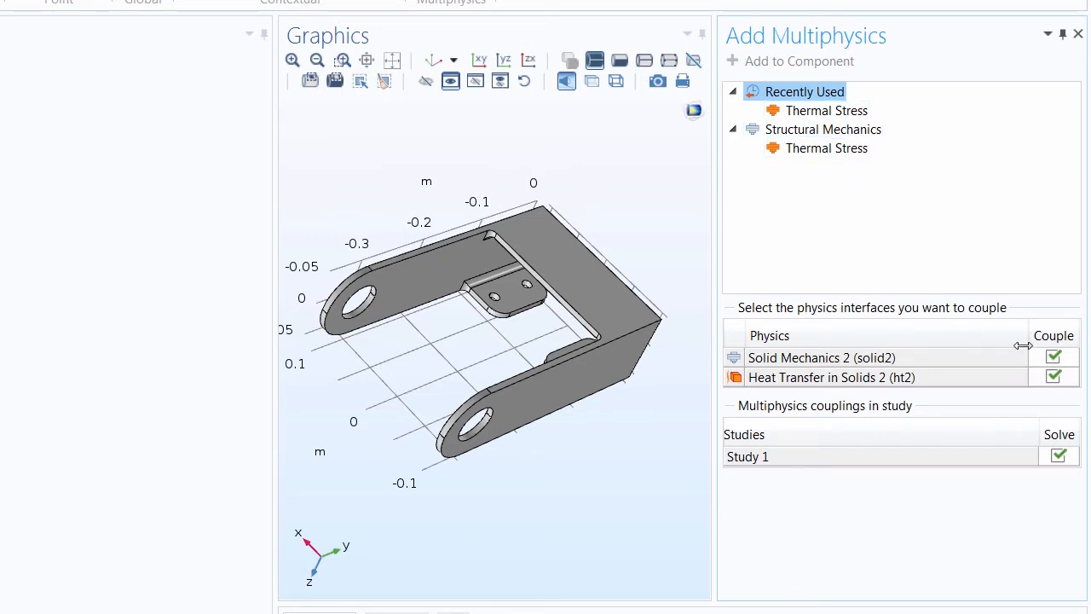
click(1054, 353)
click(1054, 357)
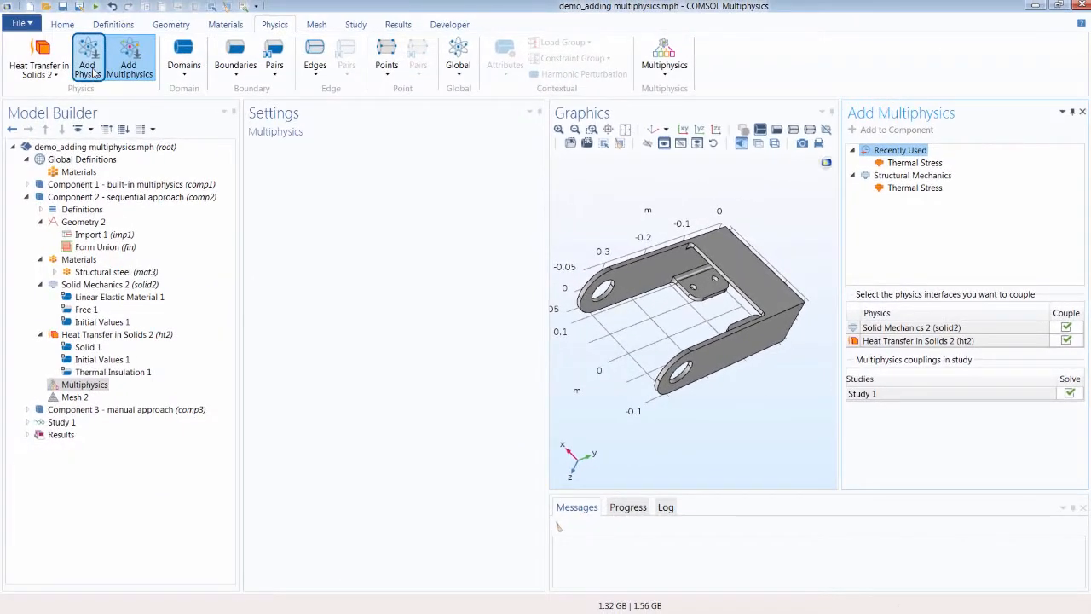
Step: Add an Electric Currents interface from the AC/DC group to Component 2
click(89, 69)
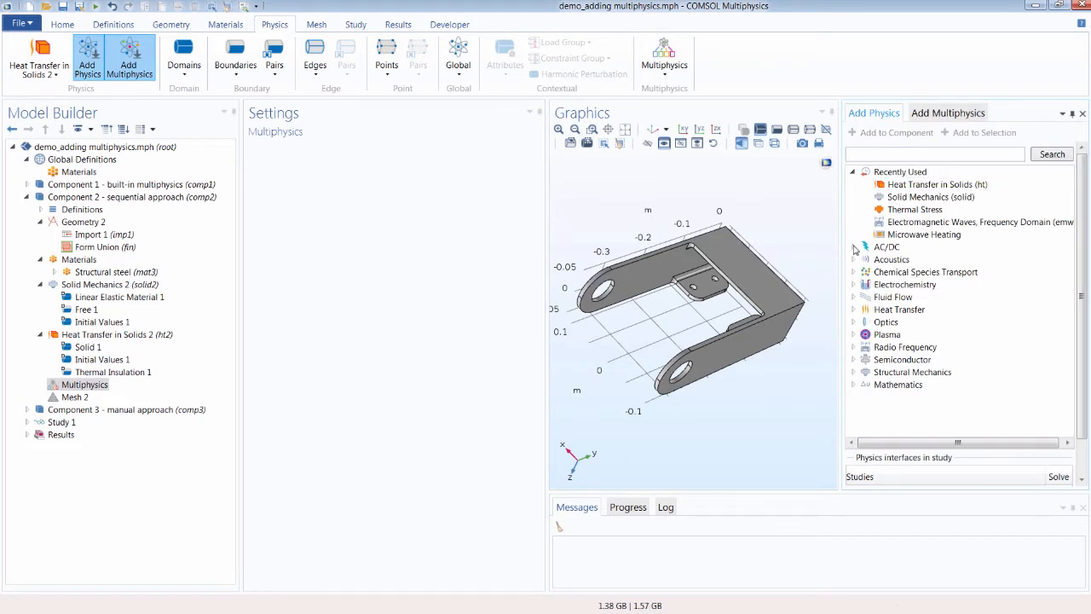
click(853, 246)
click(901, 260)
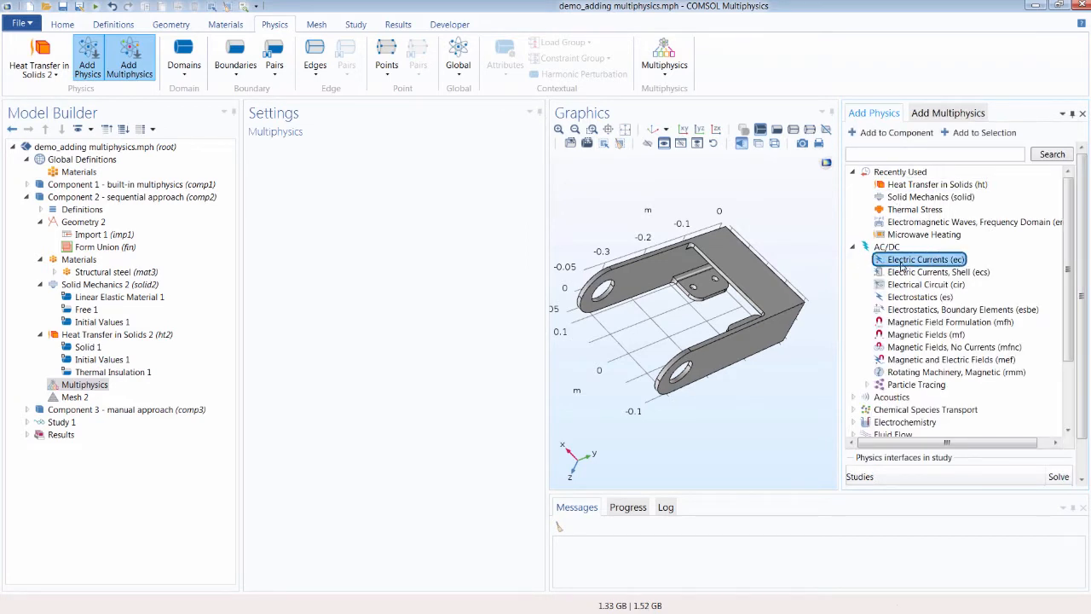
click(900, 133)
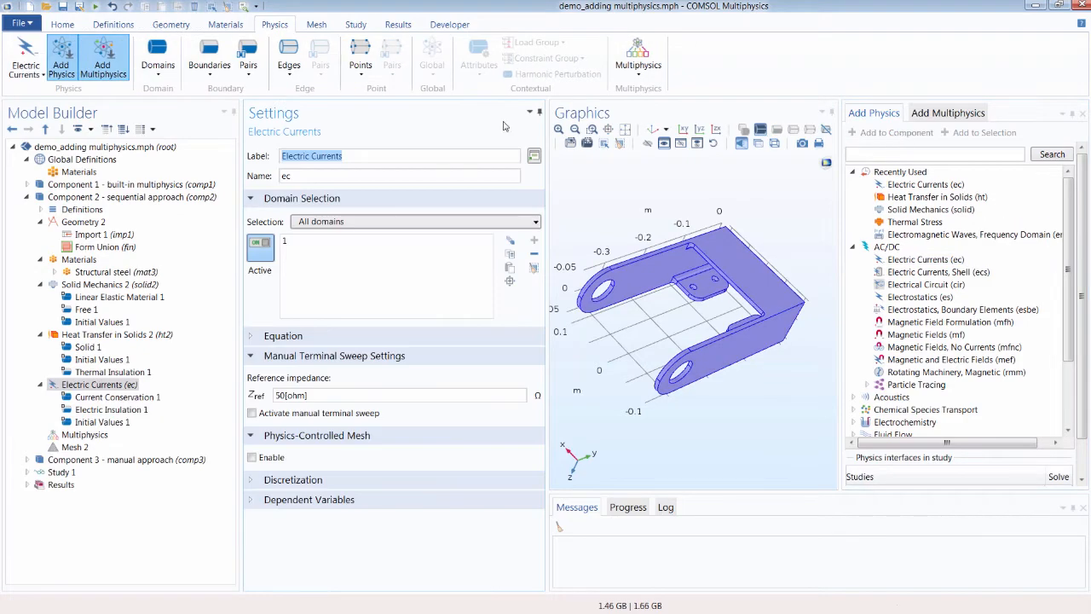
Step: Reopen Add Multiphysics and toggle which of the three interfaces are coupled to explore the available couplings
click(102, 66)
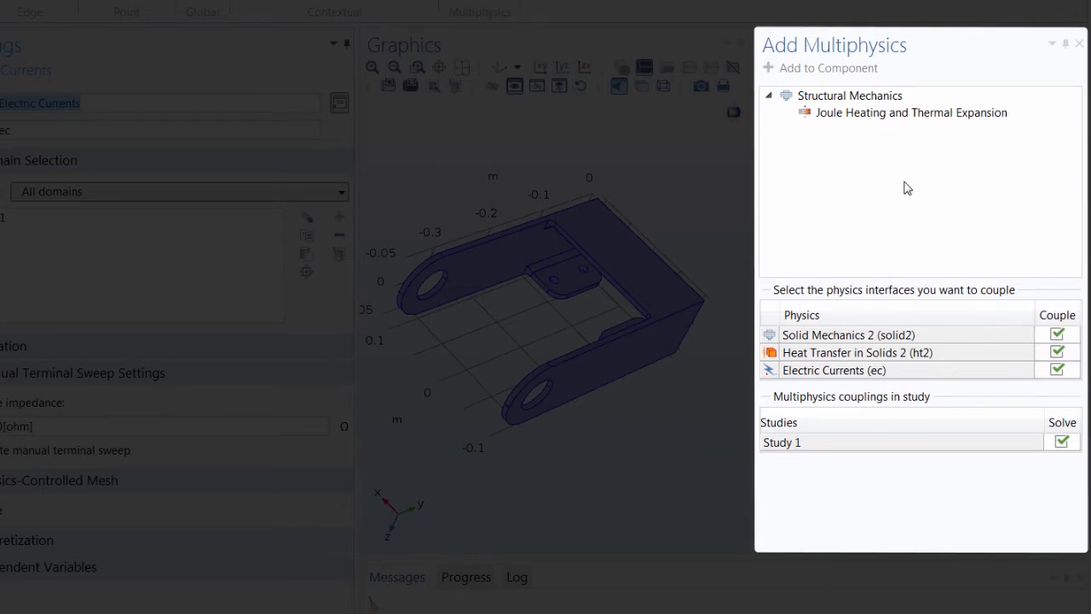
click(1056, 336)
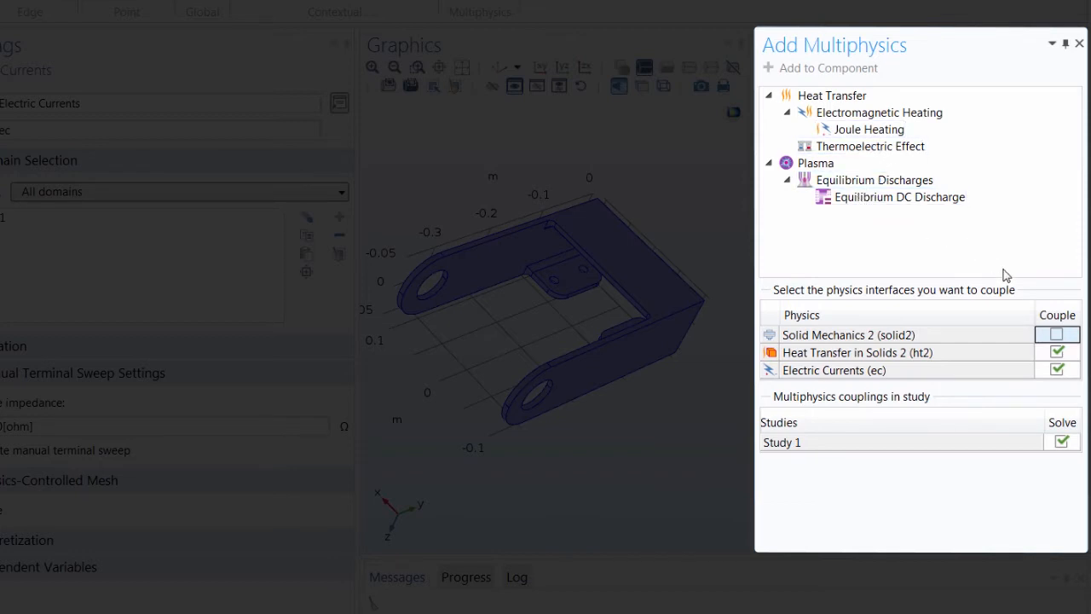
click(1056, 335)
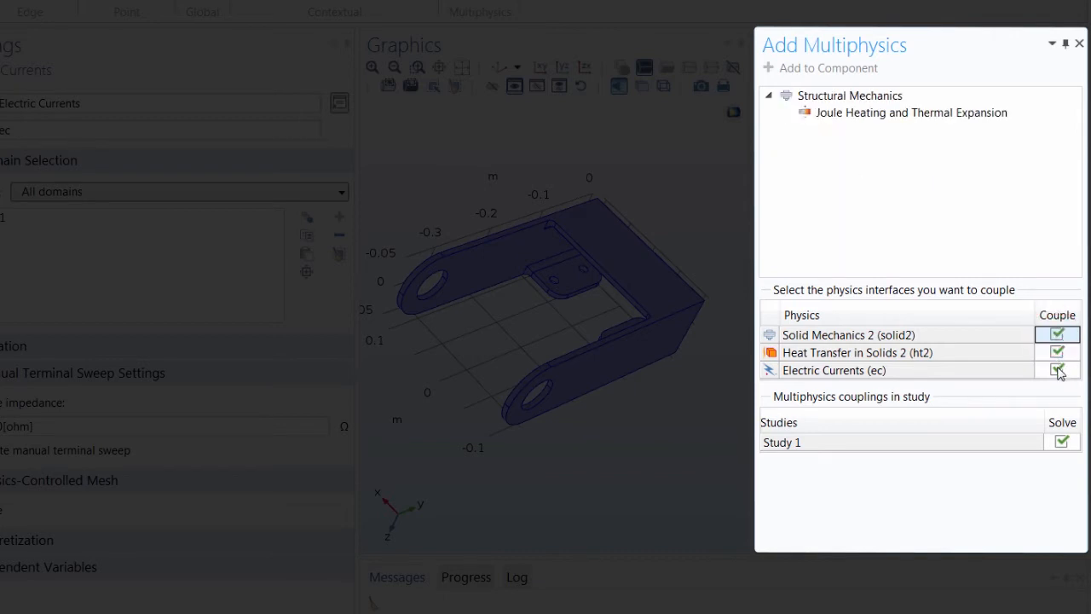
click(1057, 352)
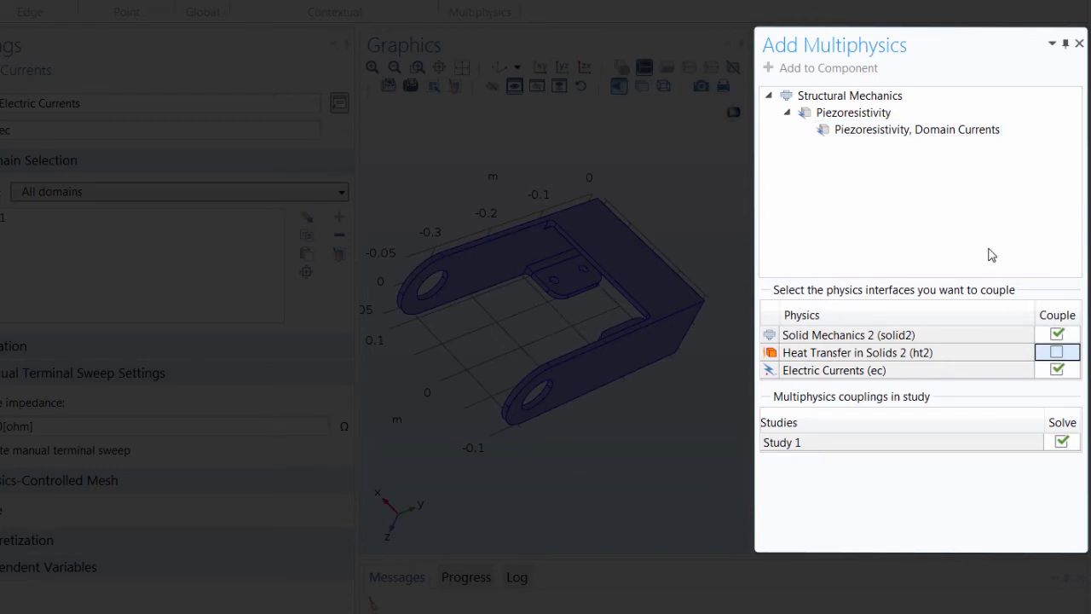
click(1057, 353)
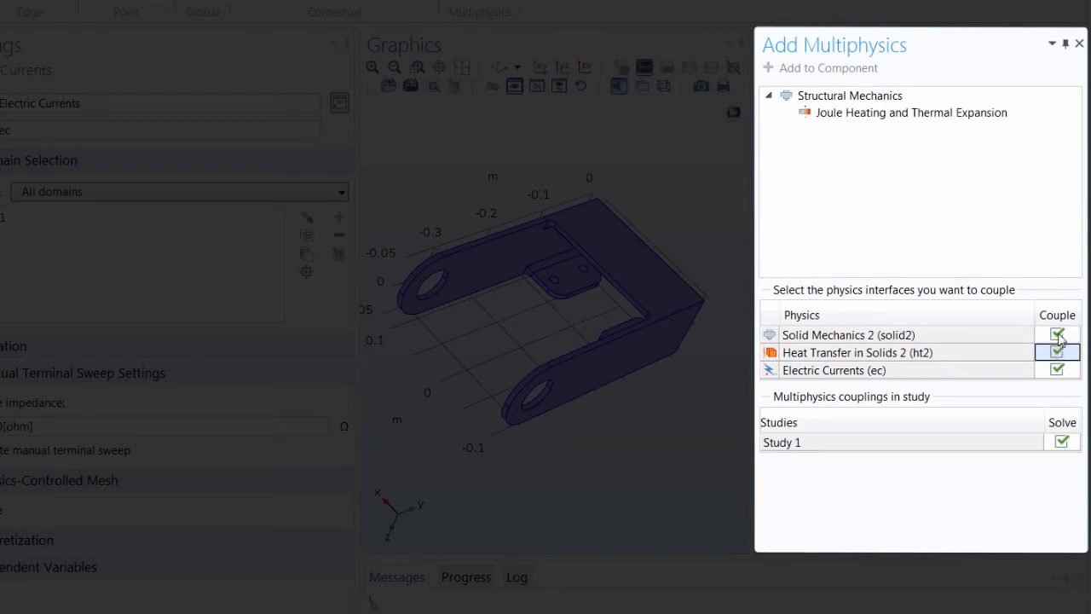
click(1058, 335)
click(1057, 335)
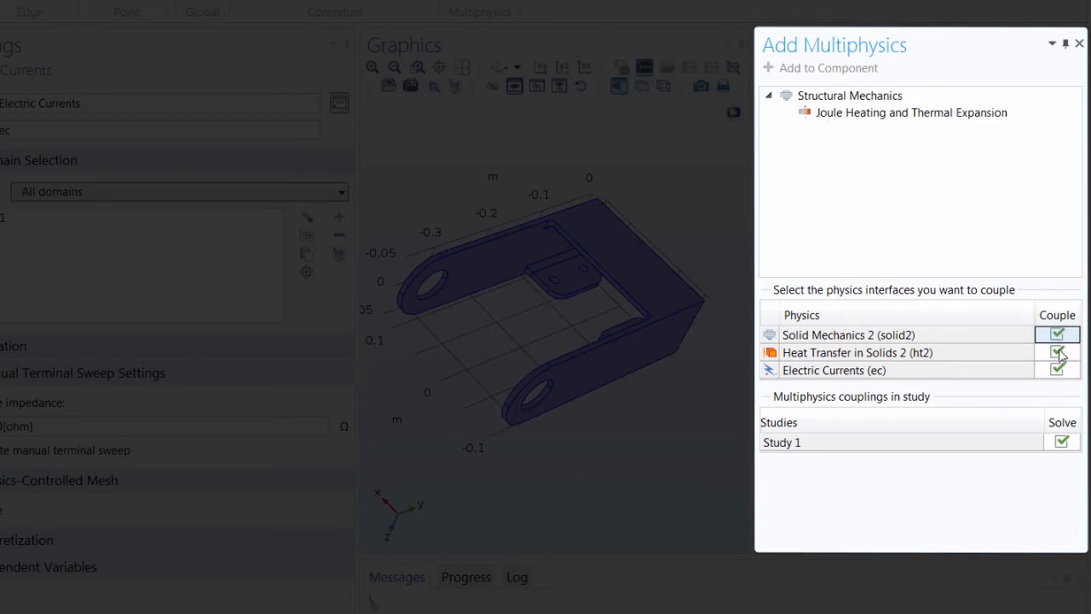
click(1057, 370)
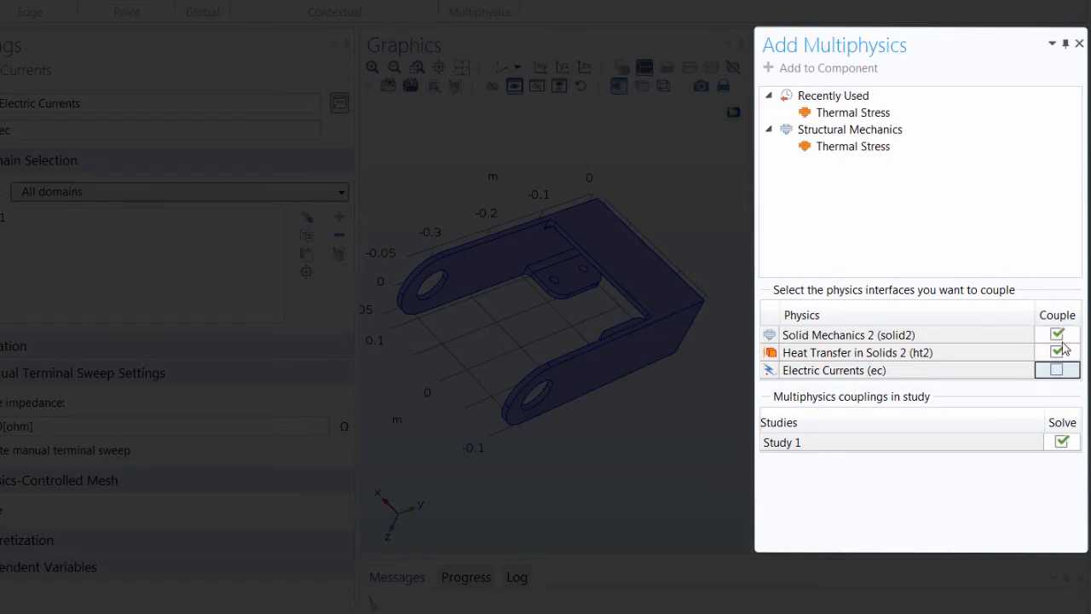
click(1057, 370)
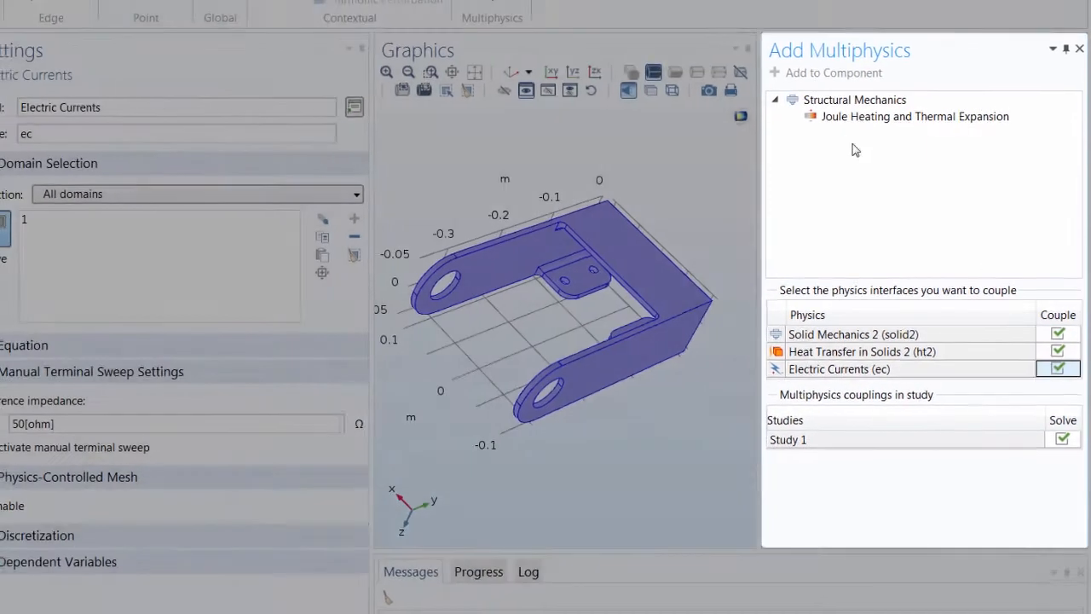
Step: Add the Joule Heating and Thermal Expansion multiphysics coupling to Component 2 and close the Add Multiphysics window
click(835, 121)
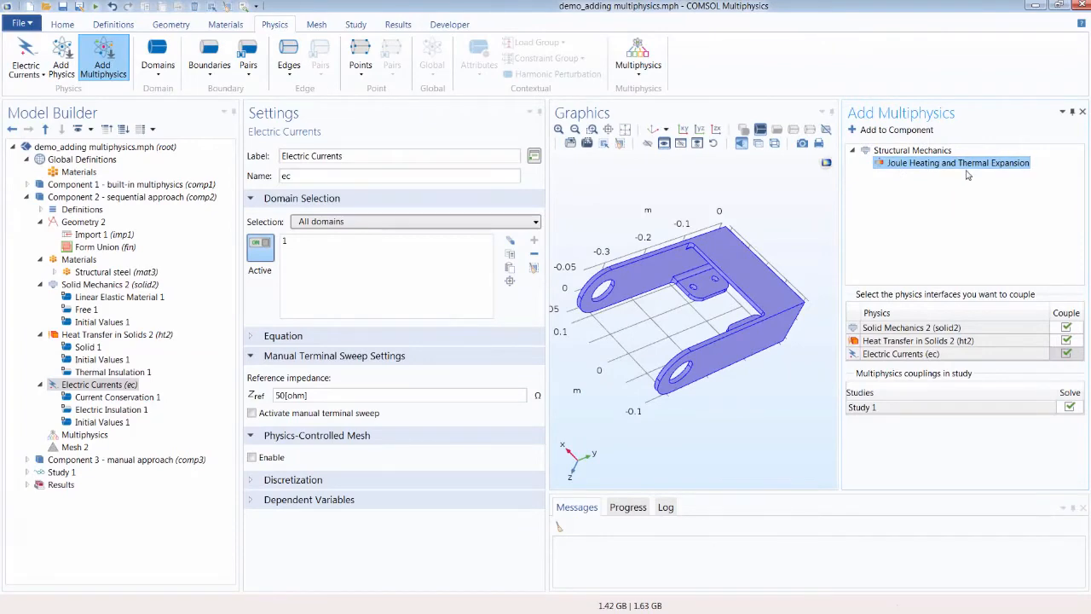
click(895, 132)
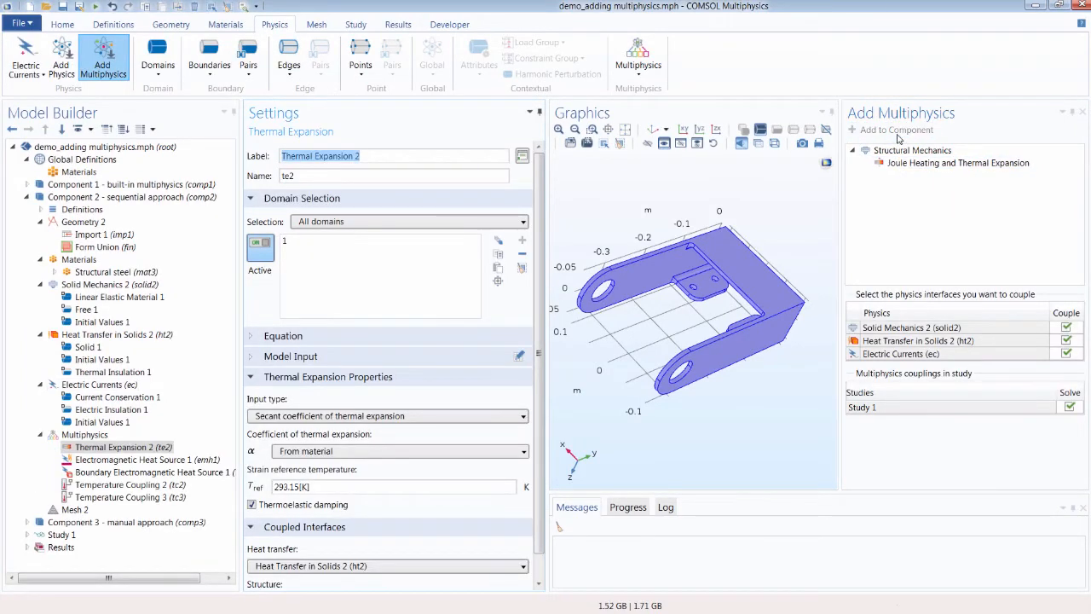
click(110, 72)
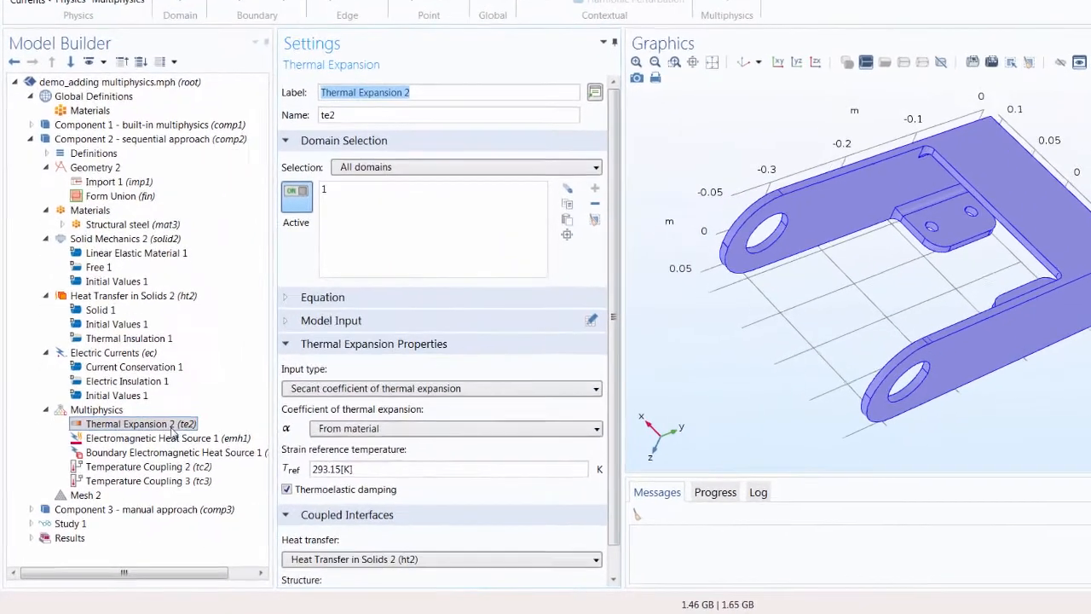
Step: Inspect the Electromagnetic Heat Source 1 and Boundary Electromagnetic Heat Source 1 coupling nodes and their coupled interfaces
click(151, 448)
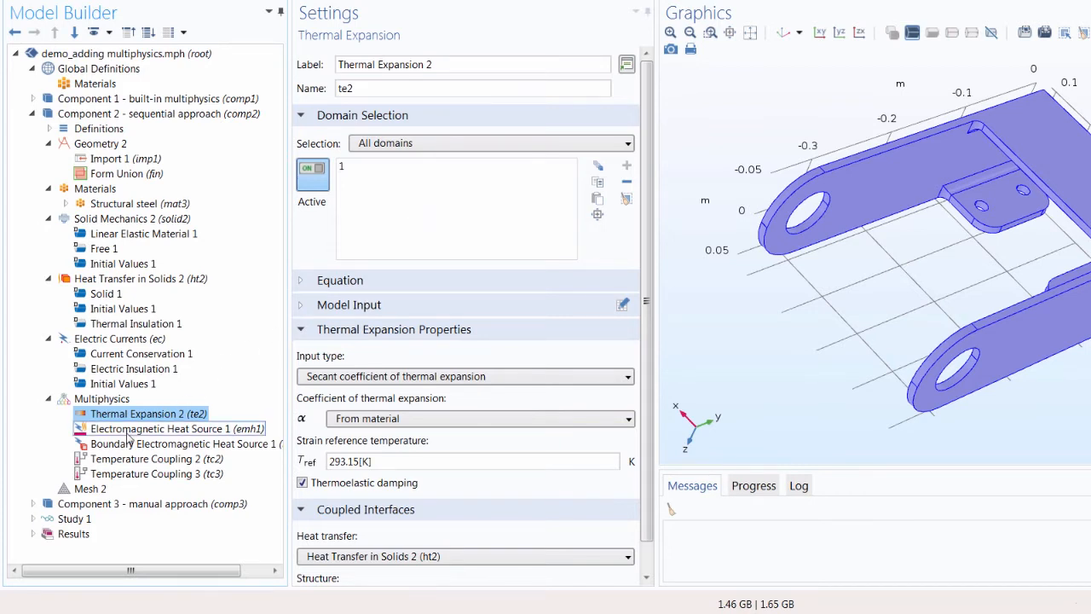
click(127, 433)
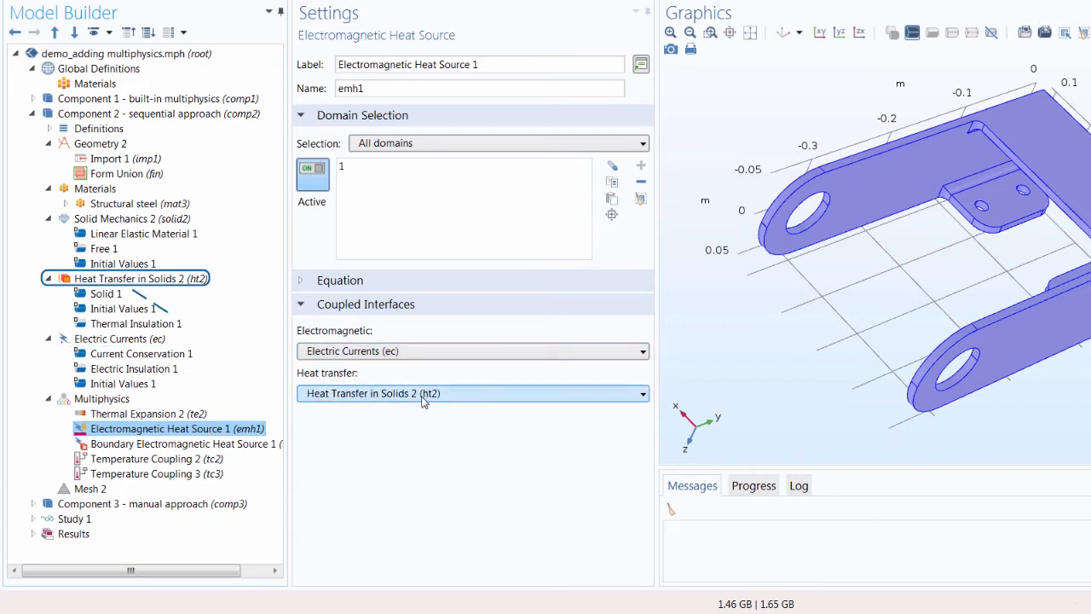
click(172, 449)
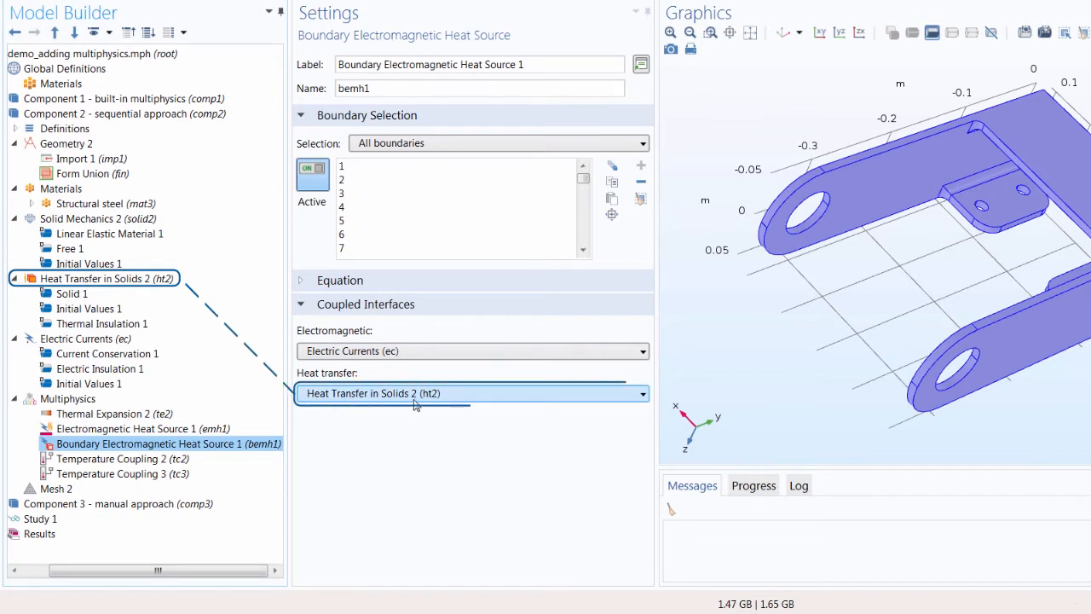
Step: Review Temperature Coupling 2, then set Temperature Coupling 3's destination interface to Solid Mechanics 2 (solid2)
click(129, 460)
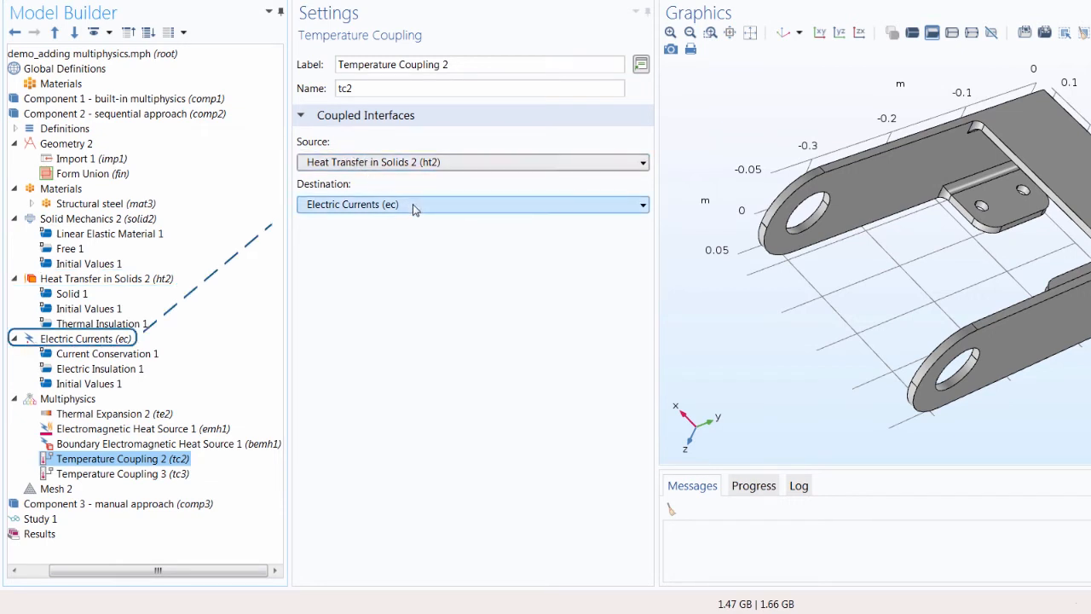
click(149, 475)
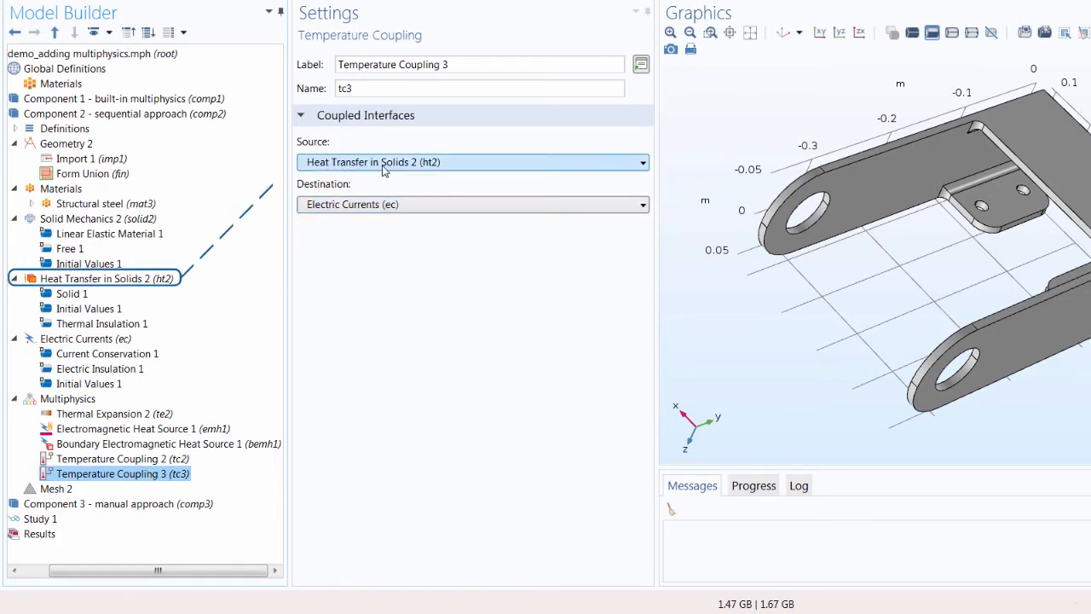
click(395, 205)
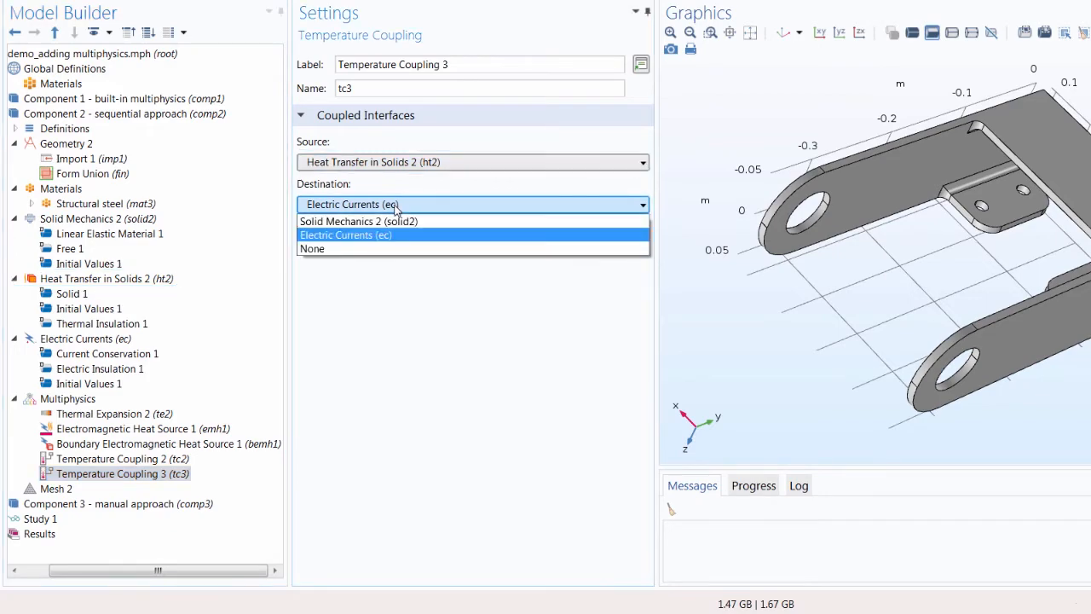
click(393, 220)
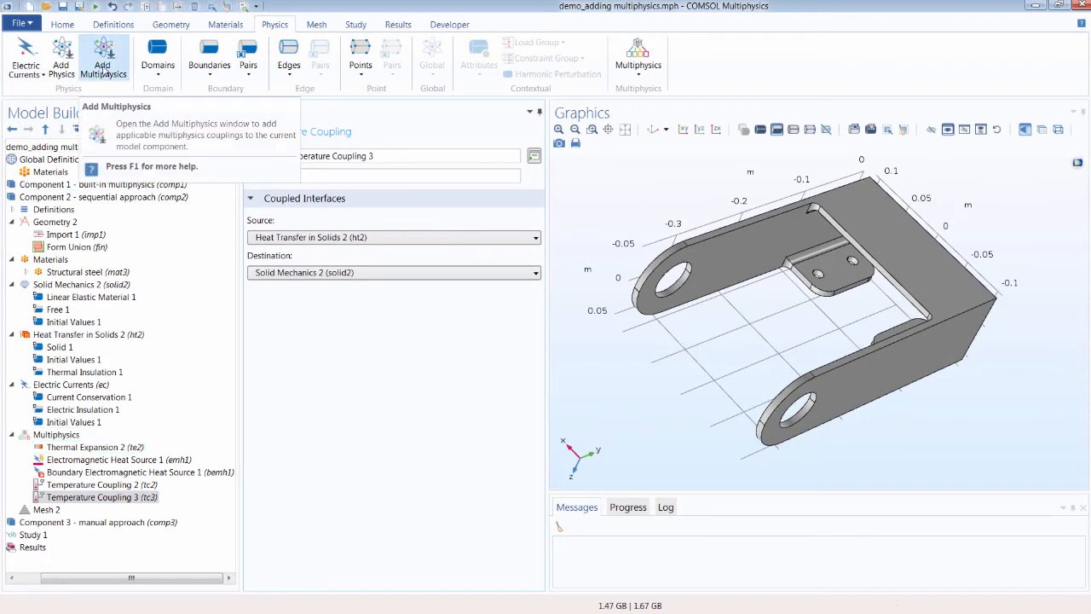
Step: Examine the Heat Transfer in Solids 2 interface settings down to its dependent variables
click(87, 335)
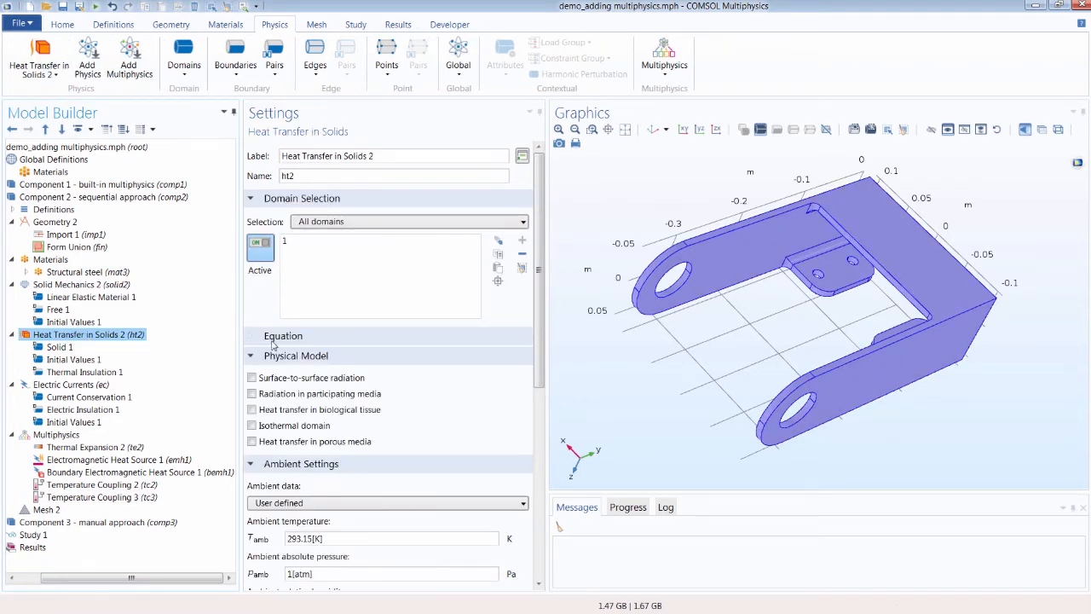
scroll(276, 353, down, 6)
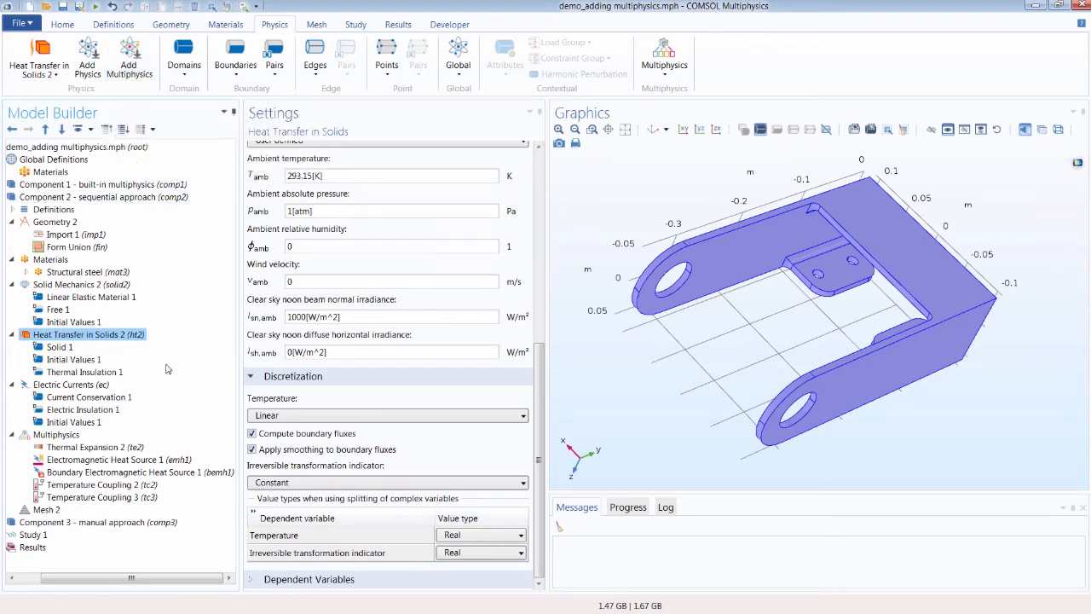
click(34, 578)
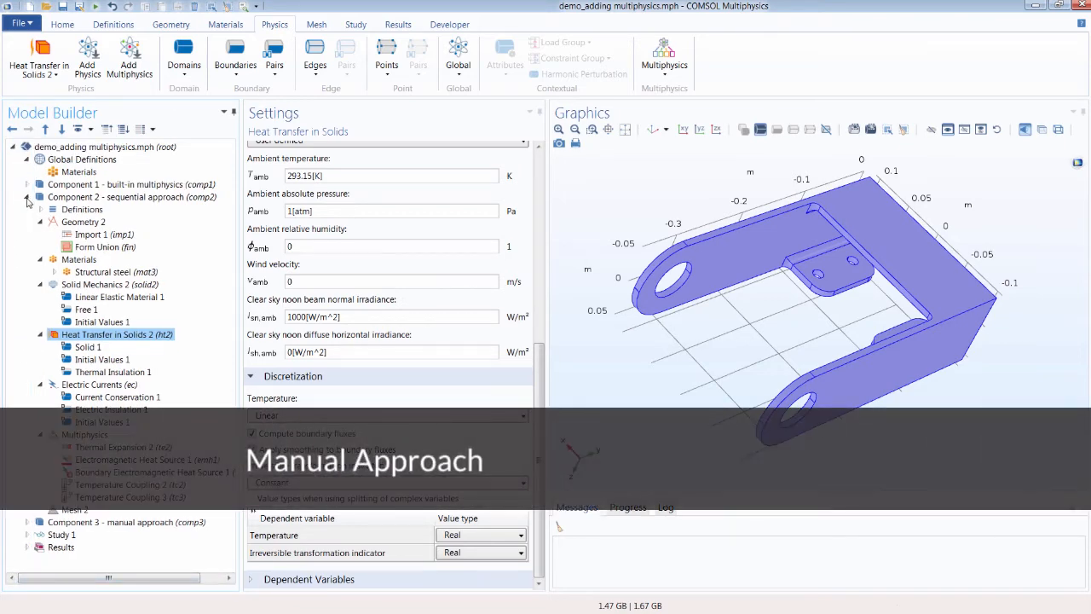
Step: Add a Laminar Flow (spf) interface from Fluid Flow > Single-Phase Flow to Component 3 - manual approach
click(26, 199)
click(27, 210)
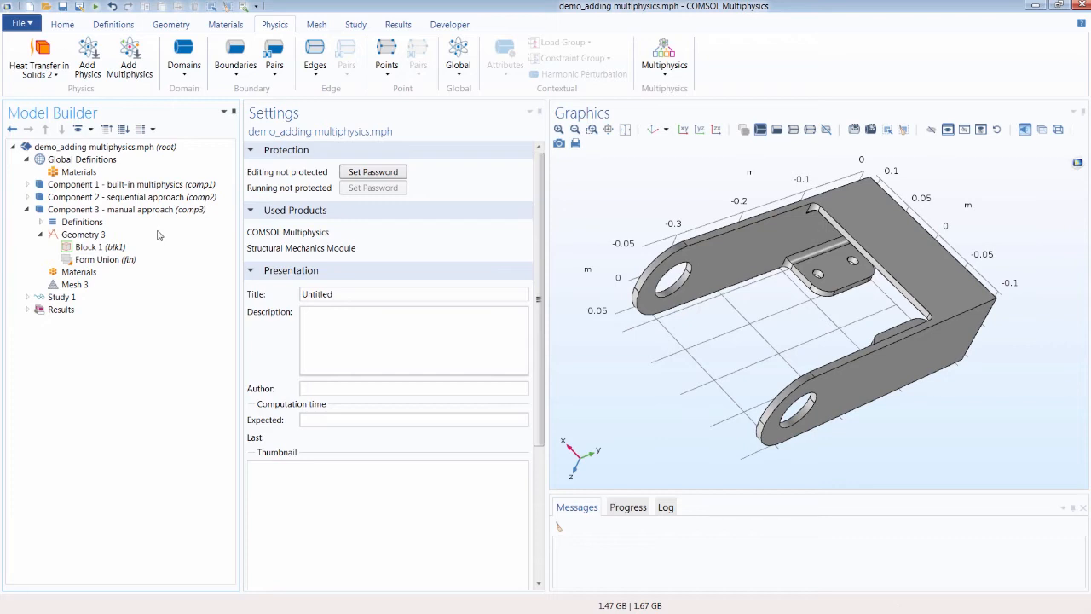
click(152, 213)
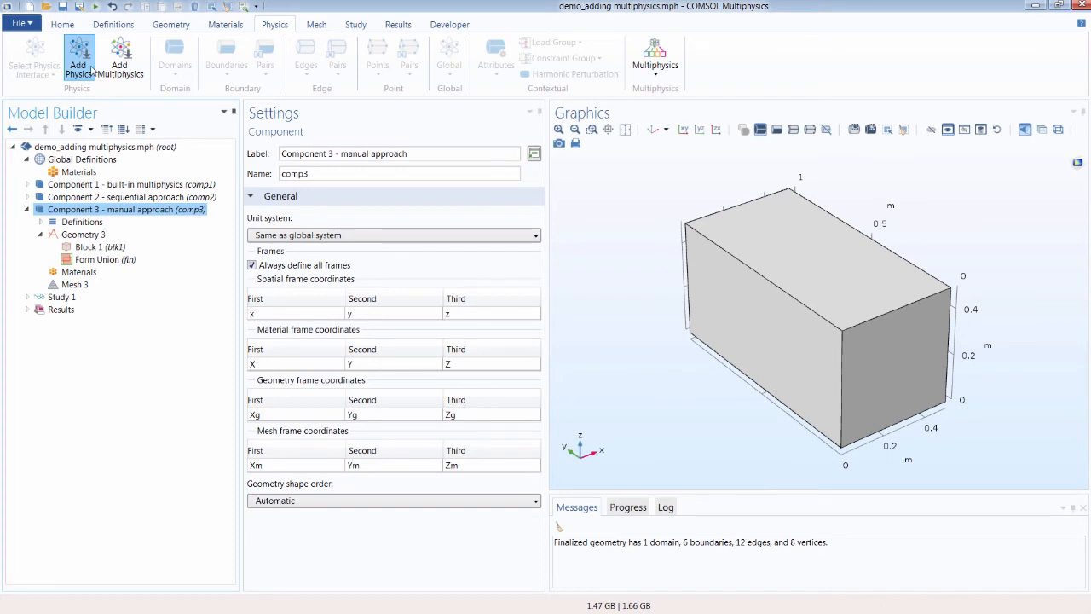
click(92, 72)
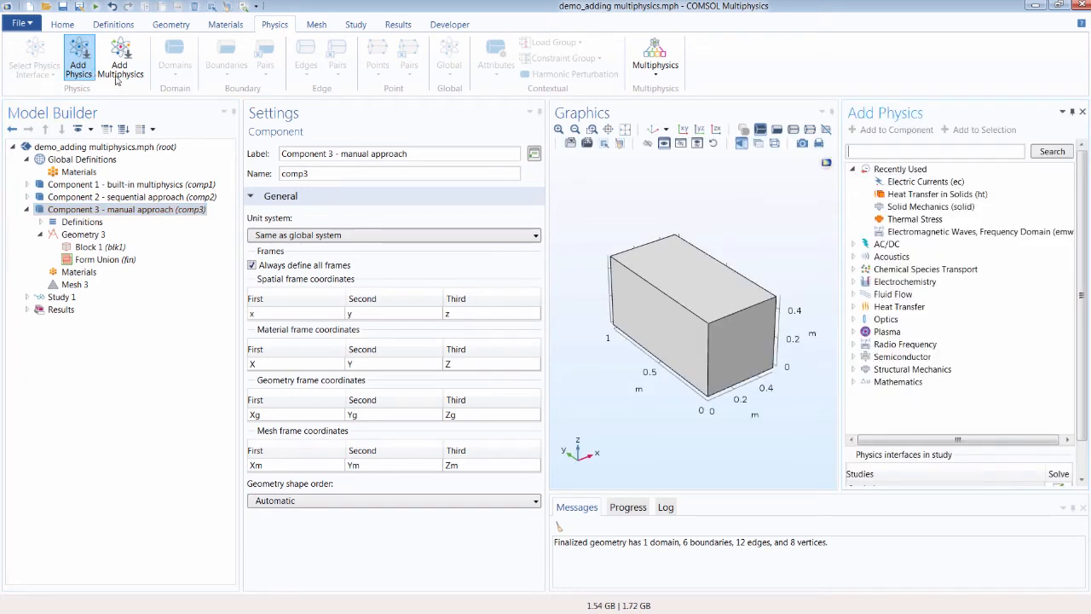
click(853, 170)
click(854, 233)
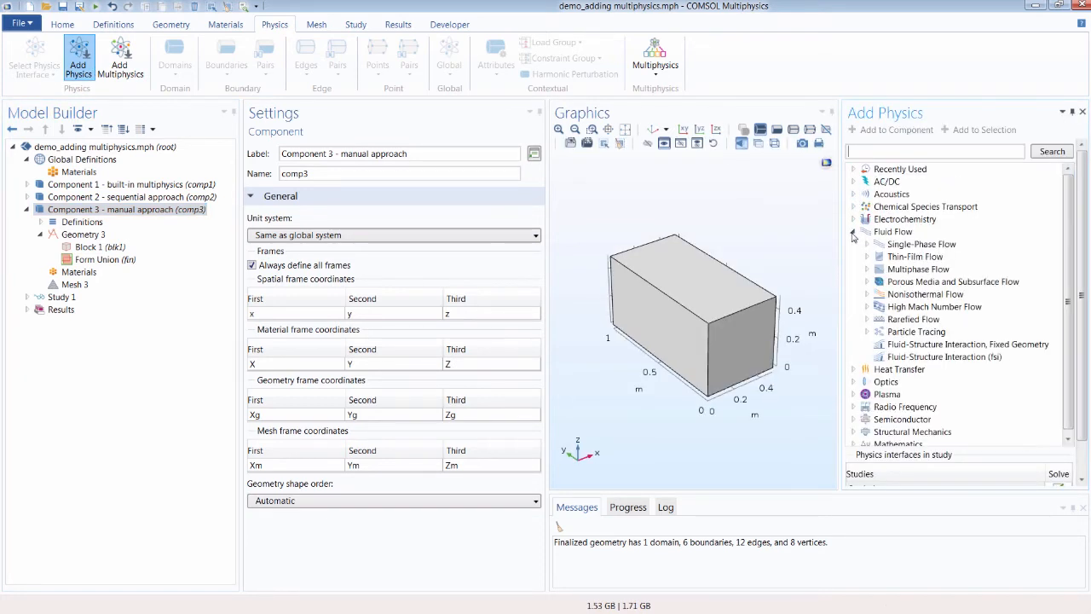
click(866, 243)
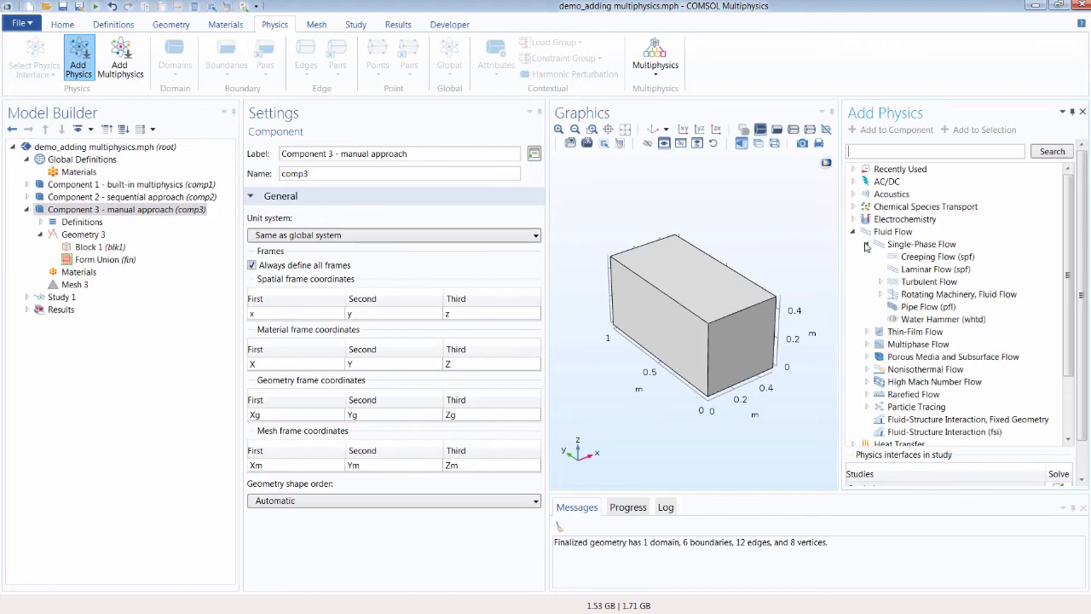
click(910, 269)
click(897, 137)
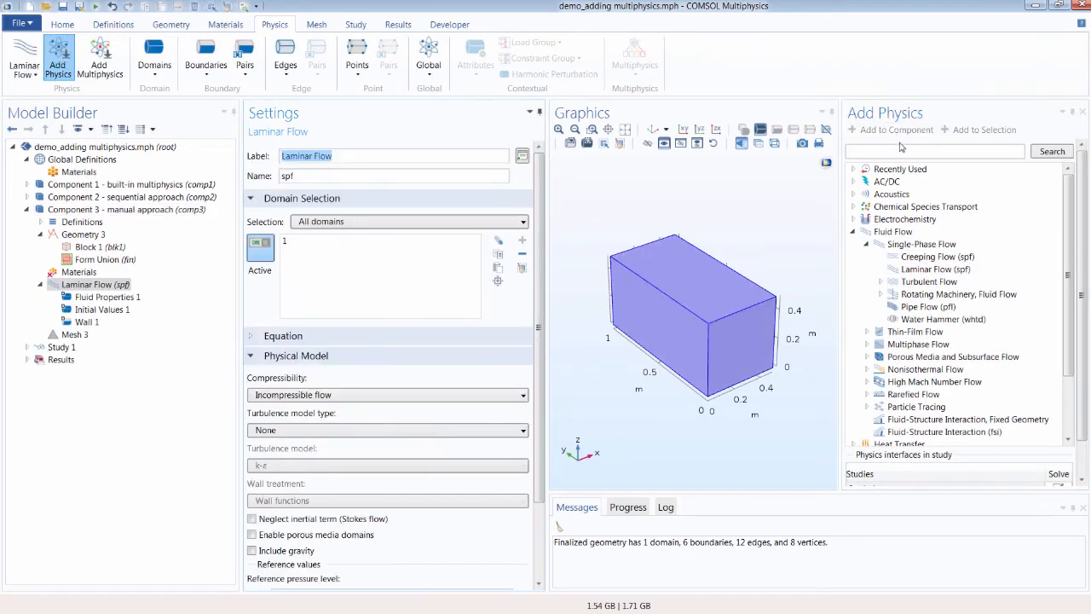
Step: Add a Heat Transfer in Fluids interface to Component 3 and close the Add Physics window
scroll(856, 270, down, 2)
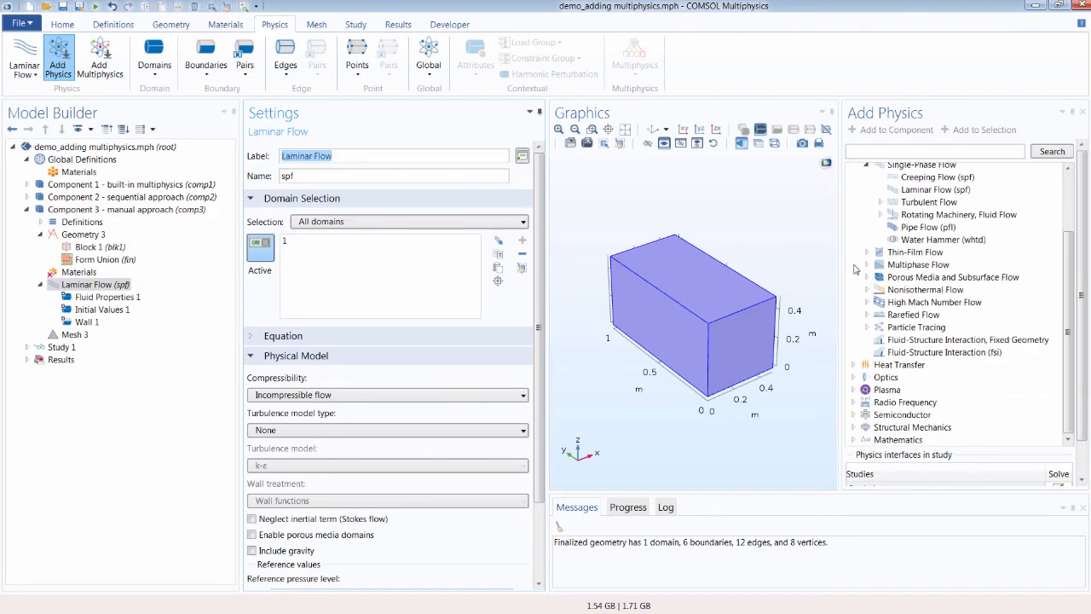
click(854, 365)
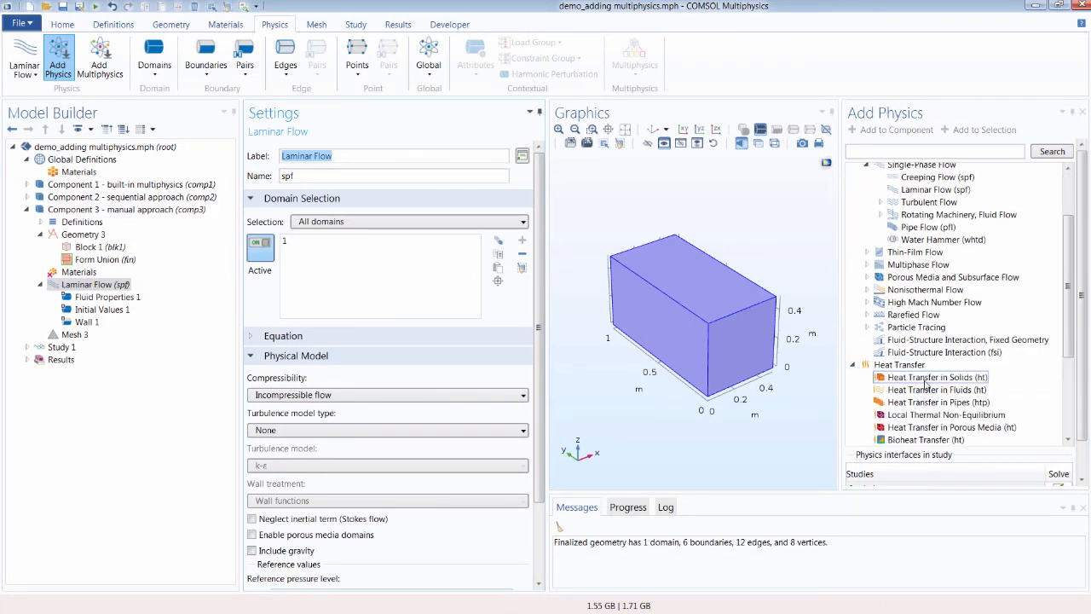
click(927, 389)
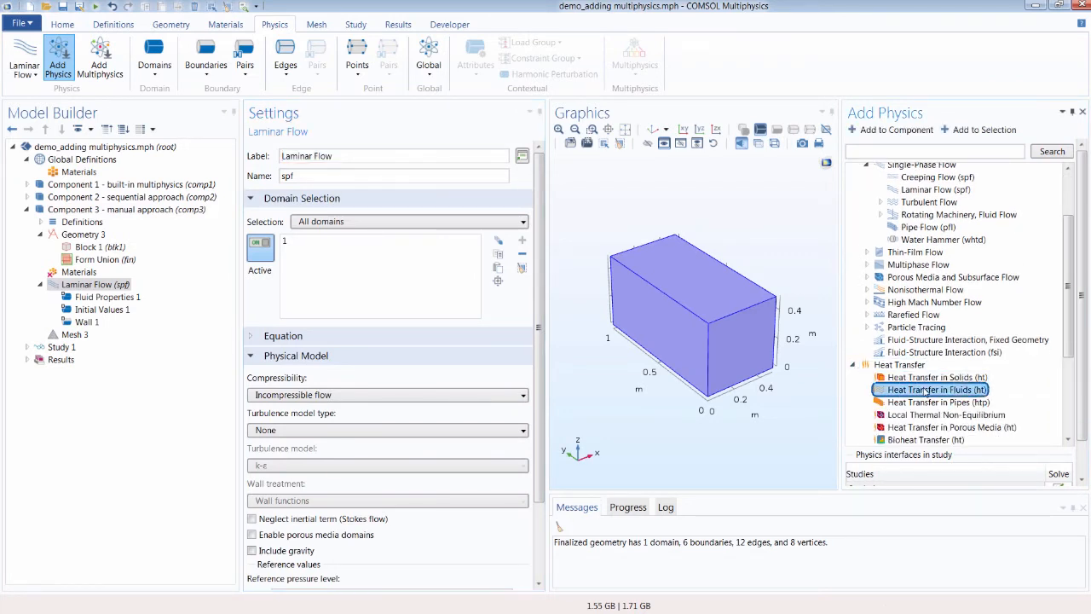
click(927, 133)
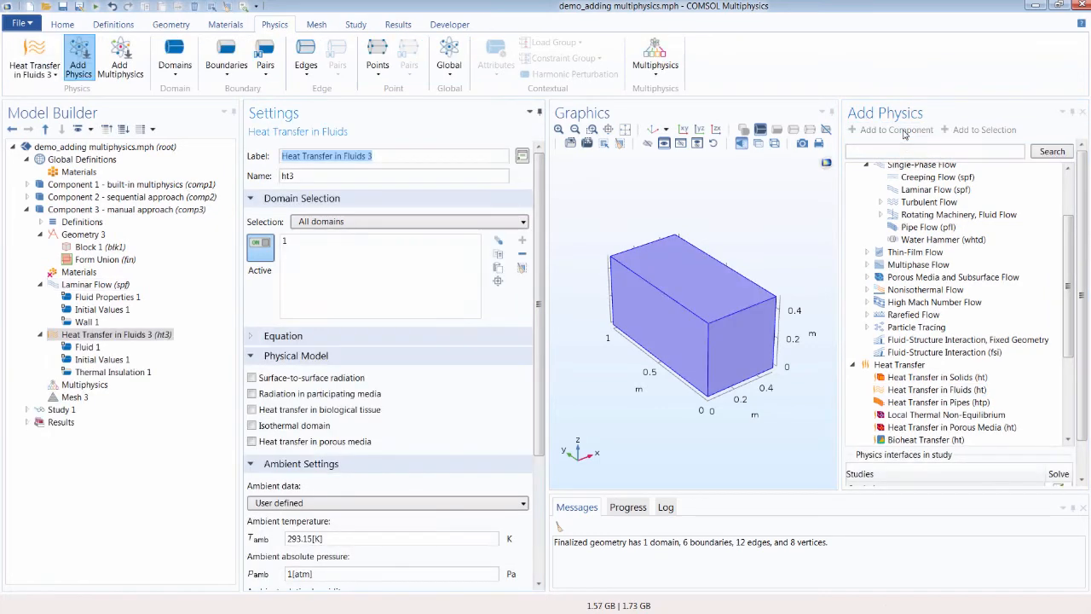
click(84, 65)
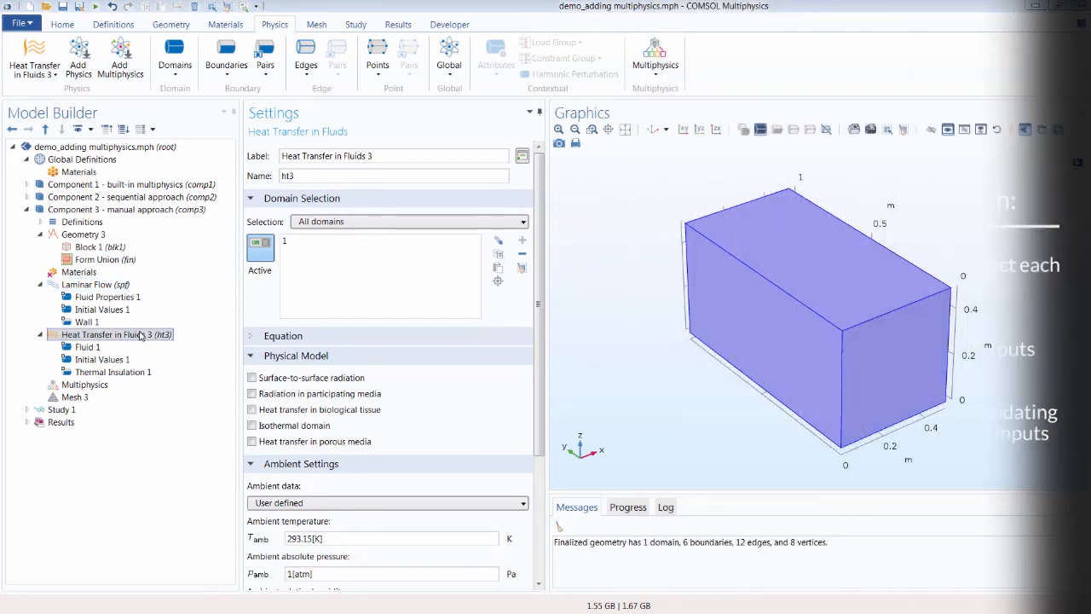
Step: Inspect the Fluid Properties 1 model input section and the Laminar Flow interface settings and dependent variables
click(109, 296)
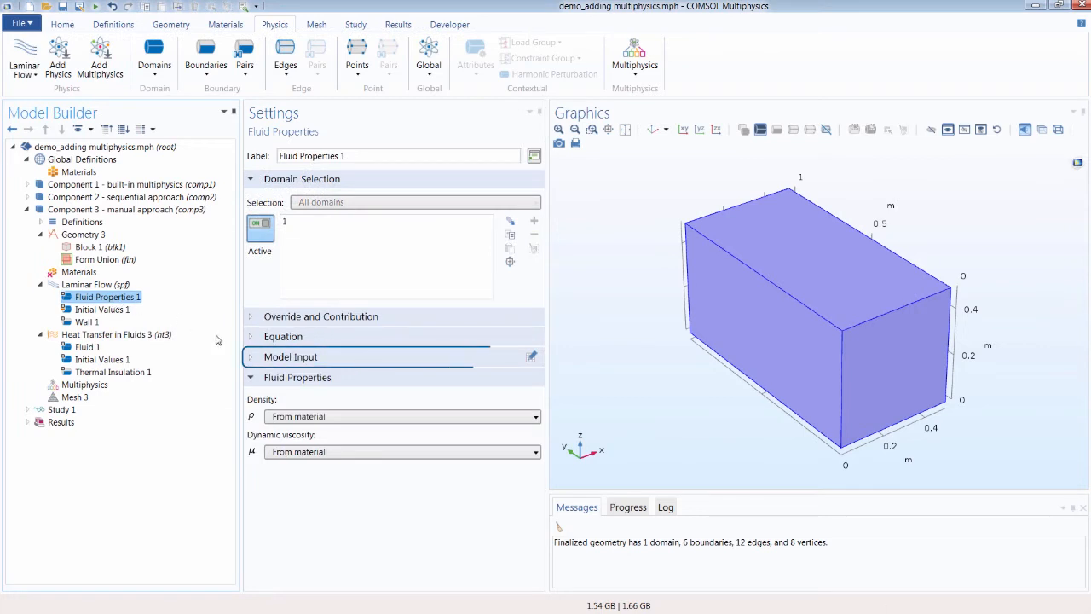
click(253, 357)
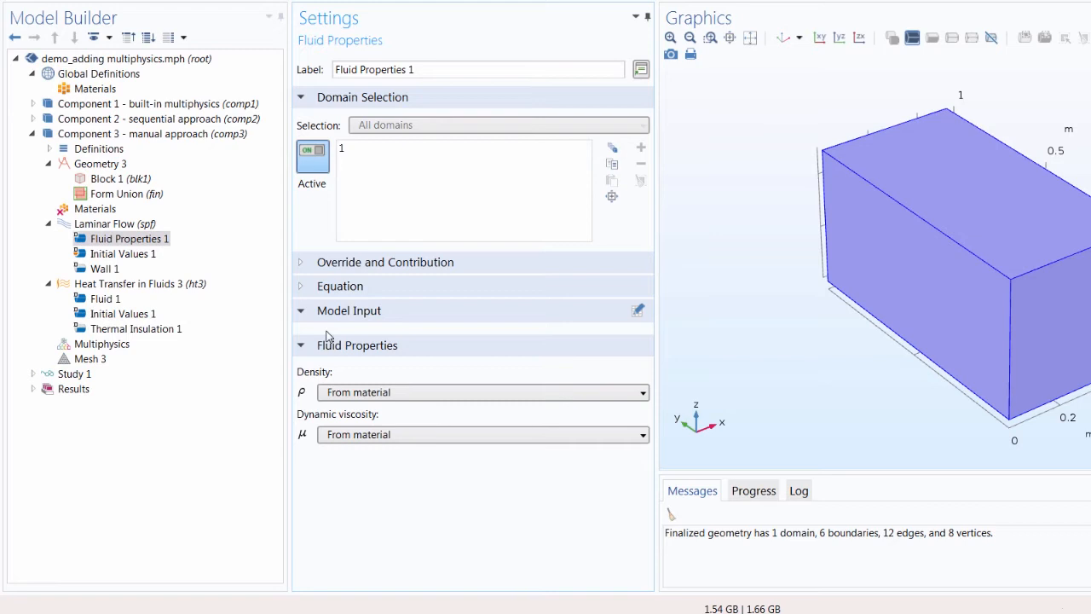
click(387, 320)
click(126, 226)
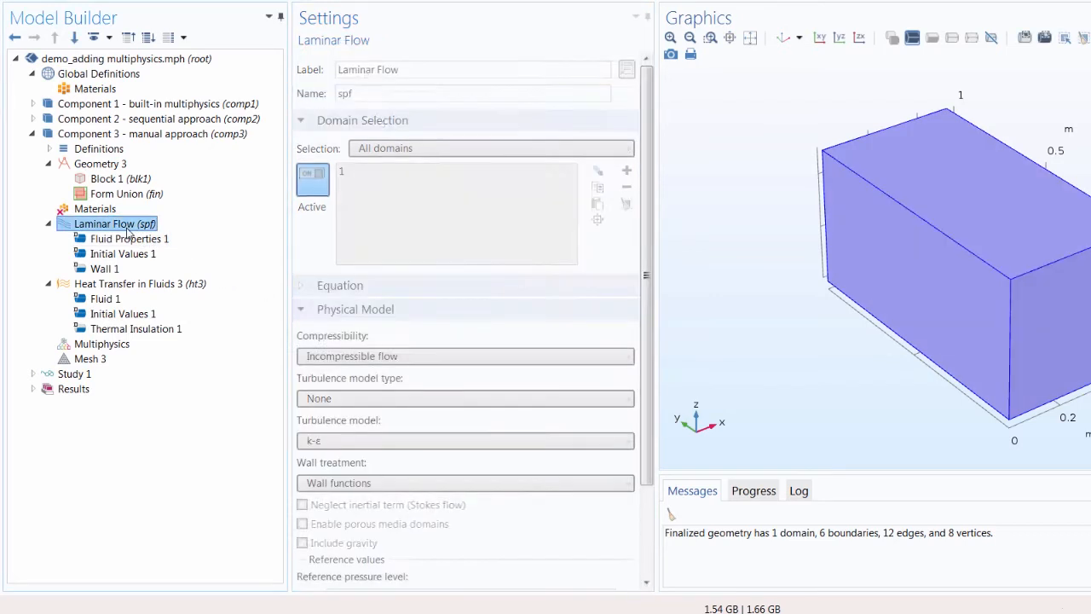
scroll(365, 385, down, 3)
scroll(345, 536, down, 1)
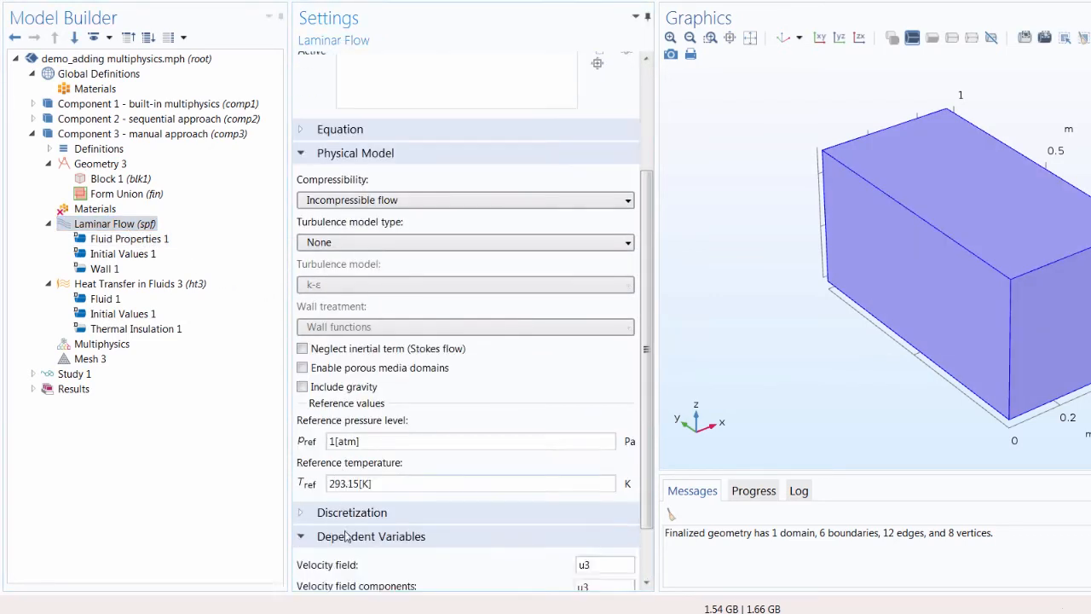
scroll(345, 535, down, 2)
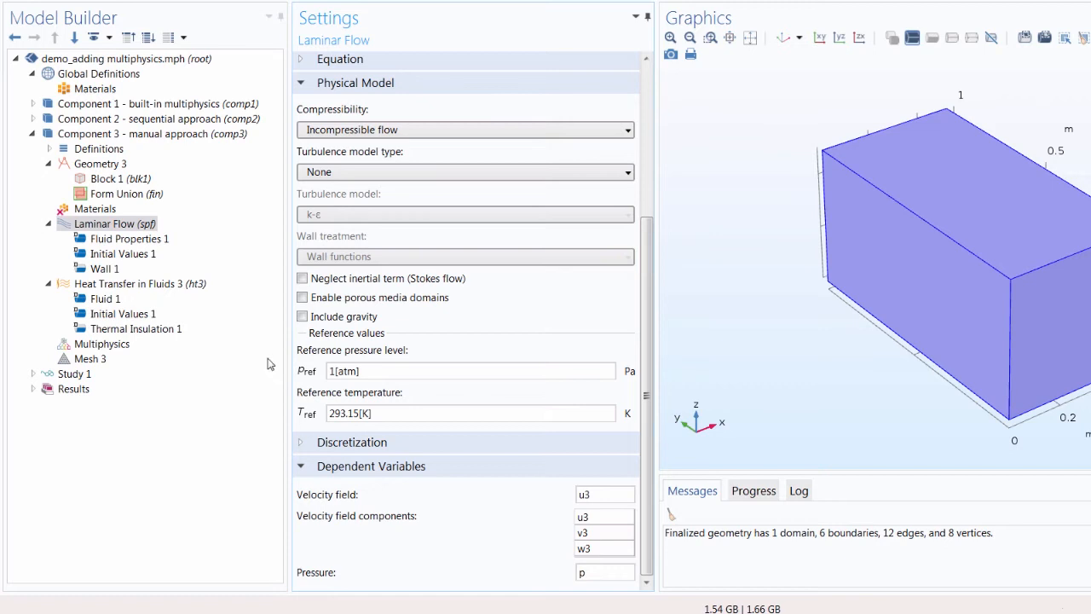
Step: In Fluid 1, set the absolute pressure to Absolute pressure (spf) and the velocity field to Velocity field (spf)
click(107, 297)
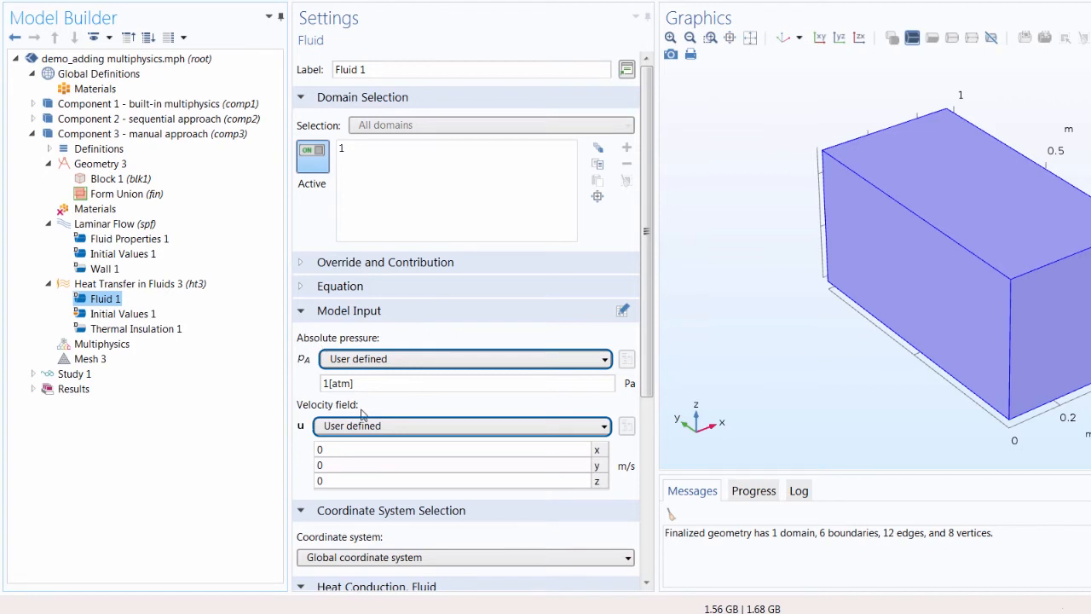
click(412, 364)
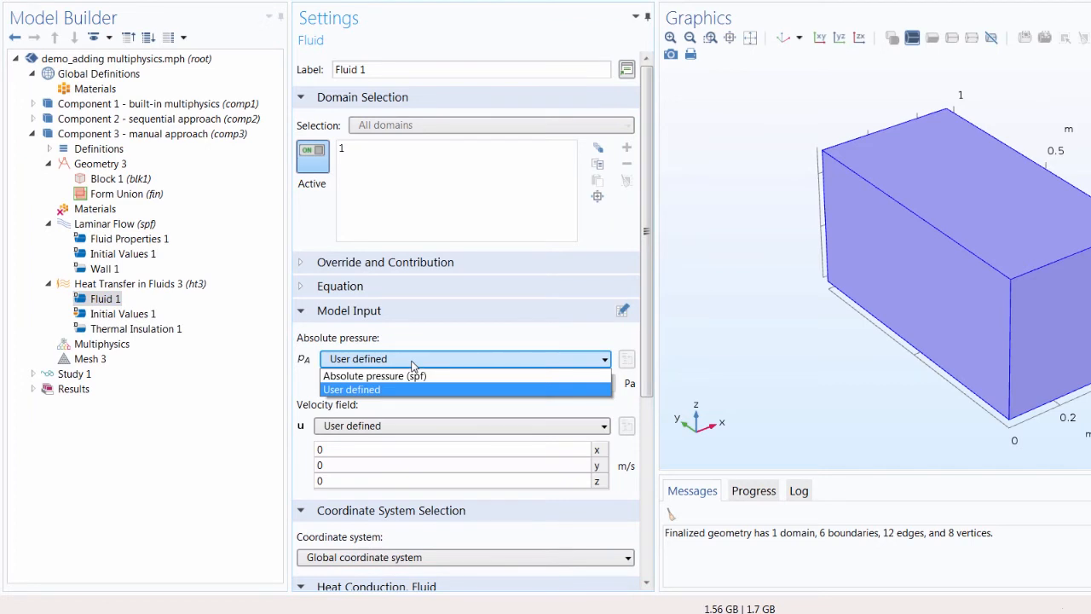
click(367, 377)
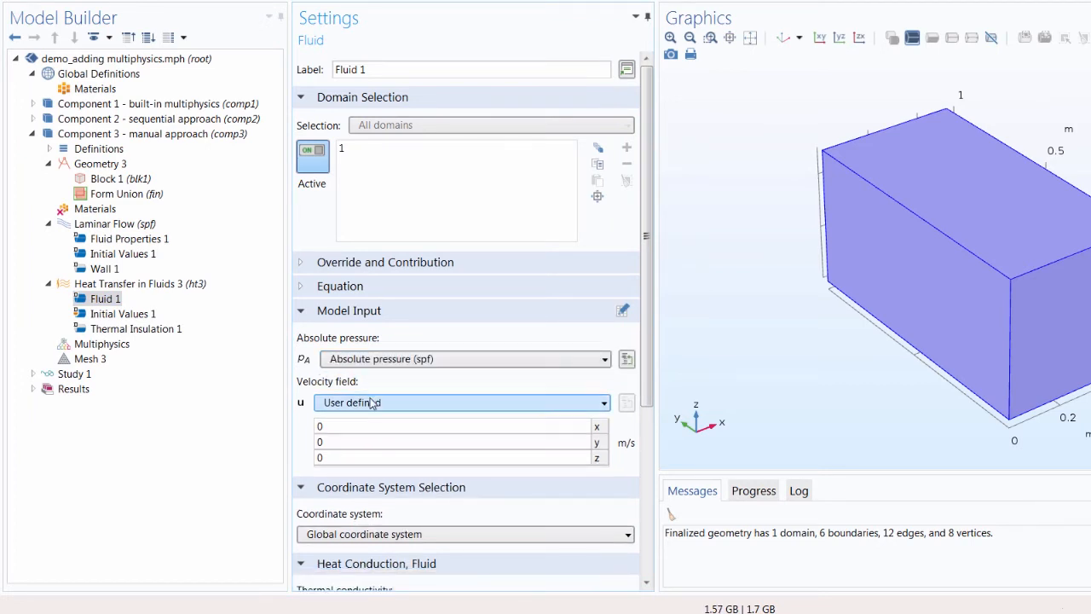
click(371, 403)
click(372, 419)
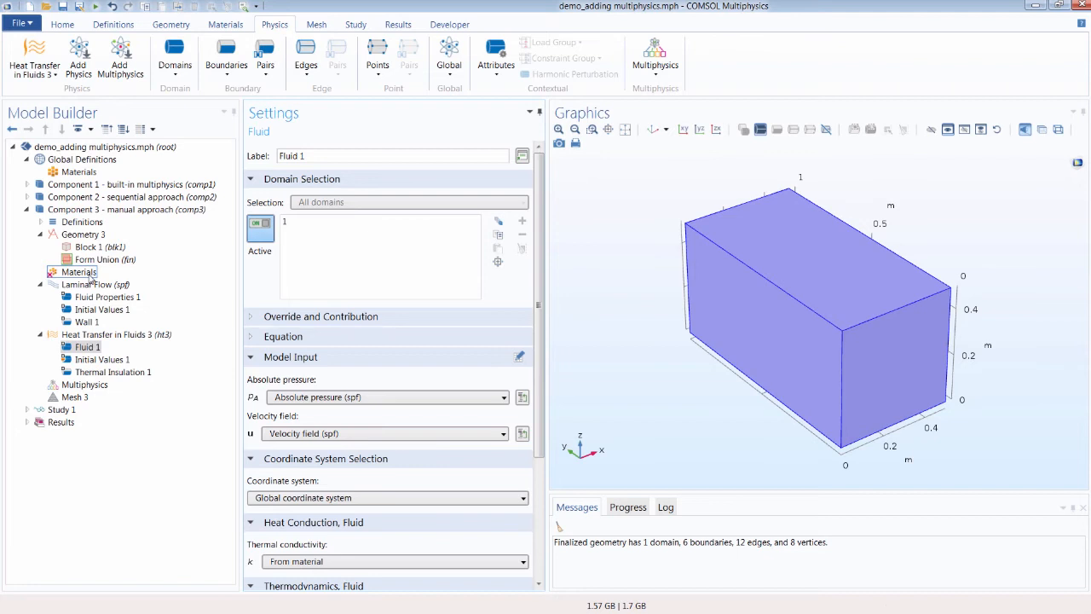
Step: Examine the Heat Transfer in Fluids 3 interface settings and its dependent variables
click(130, 336)
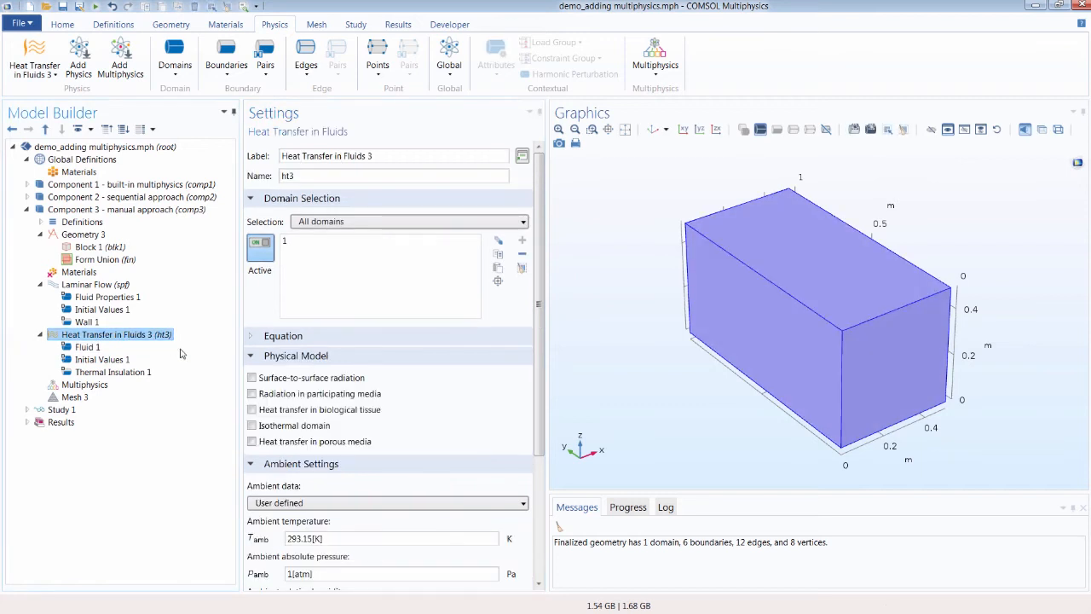
scroll(310, 437, down, 5)
click(283, 578)
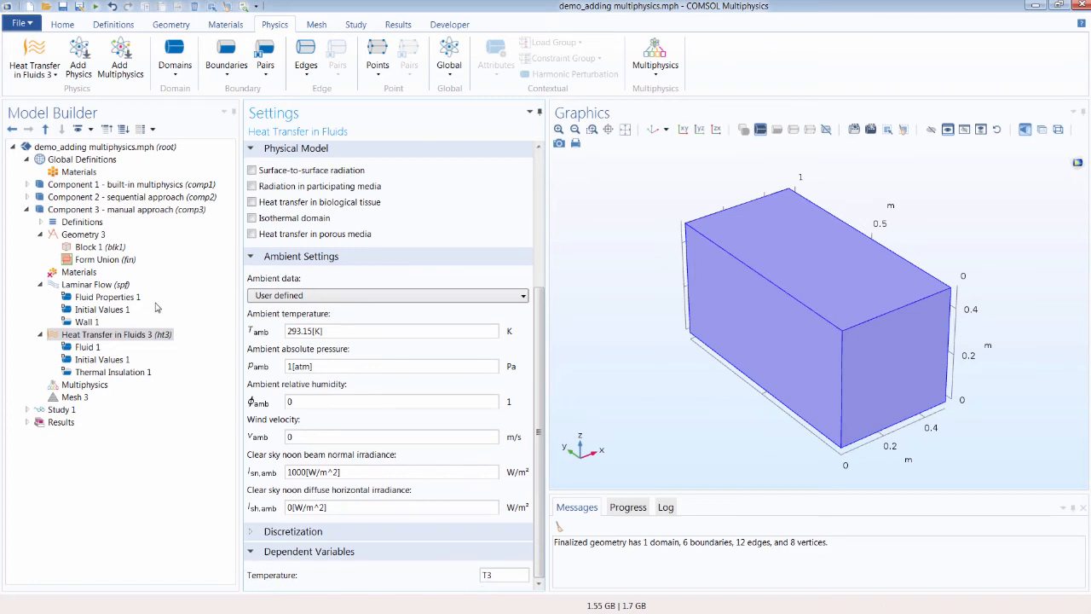
Step: Add the built-in material Water, liquid to Component 3
click(81, 273)
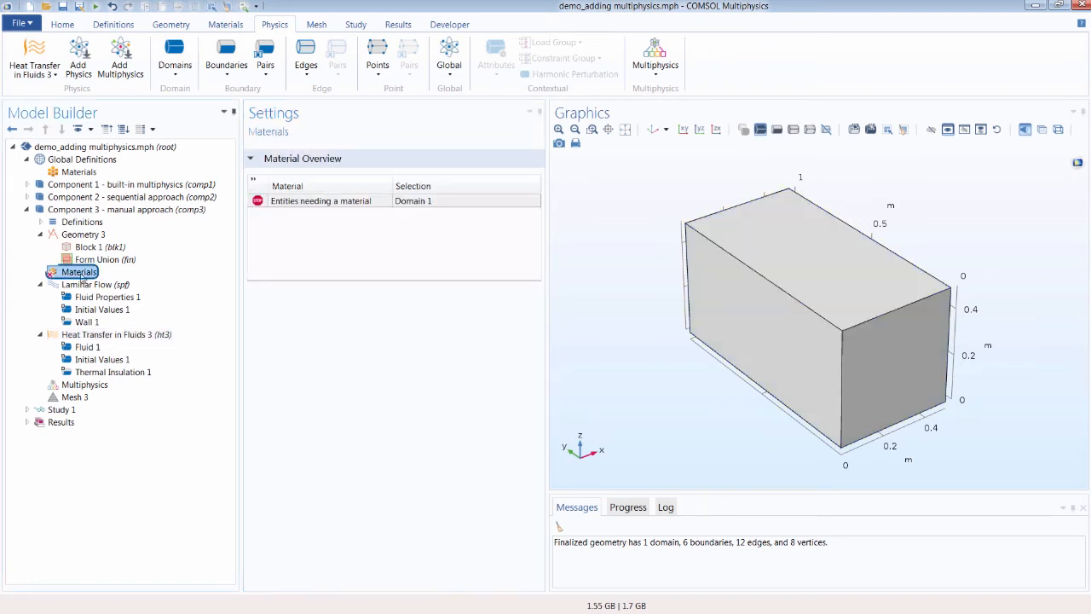
click(222, 25)
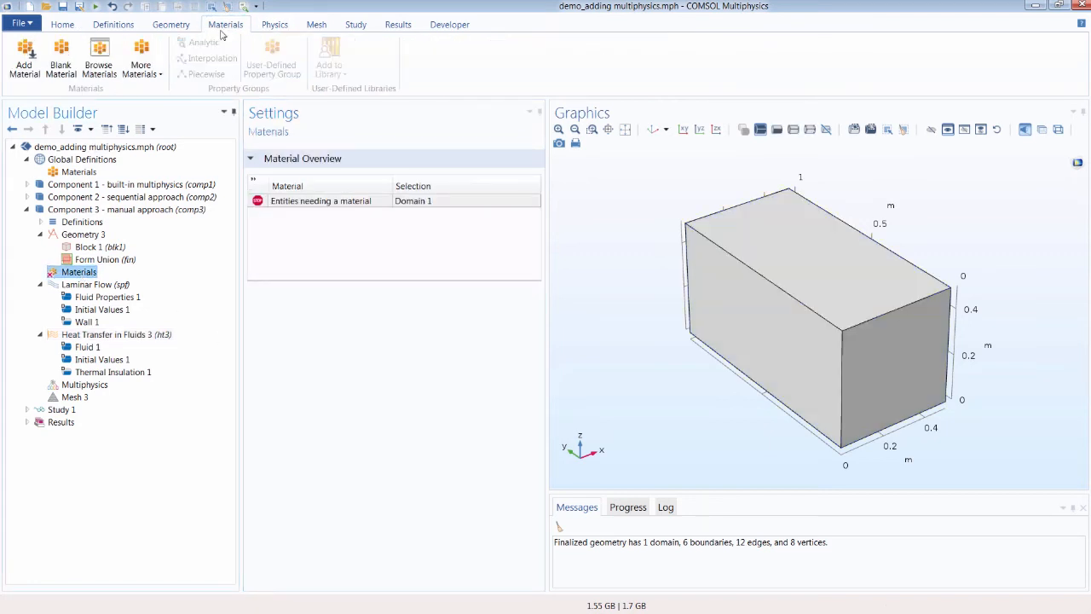
click(25, 70)
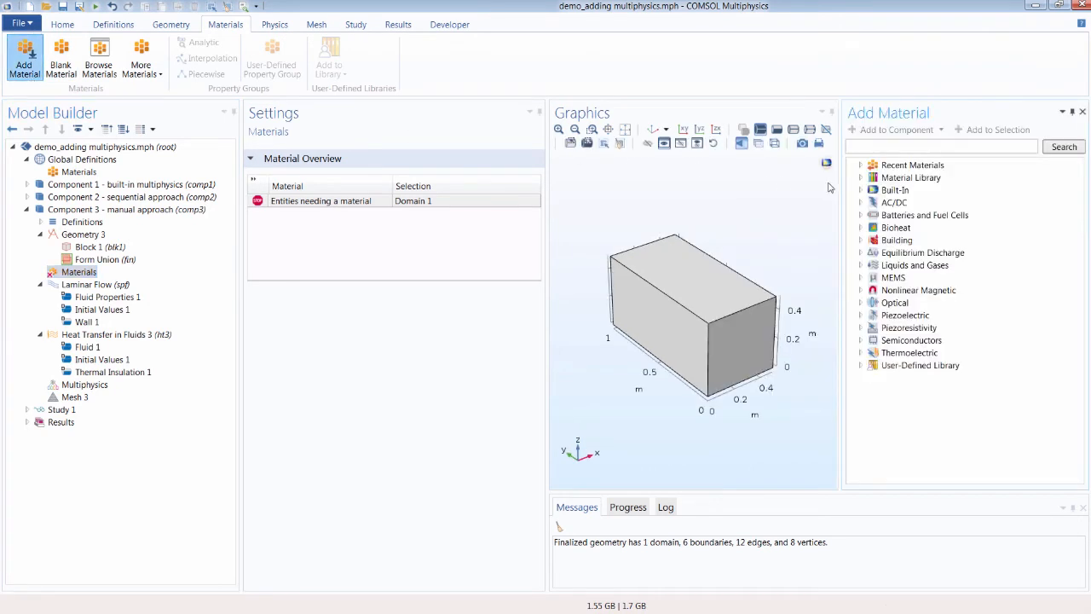
scroll(911, 294, down, 8)
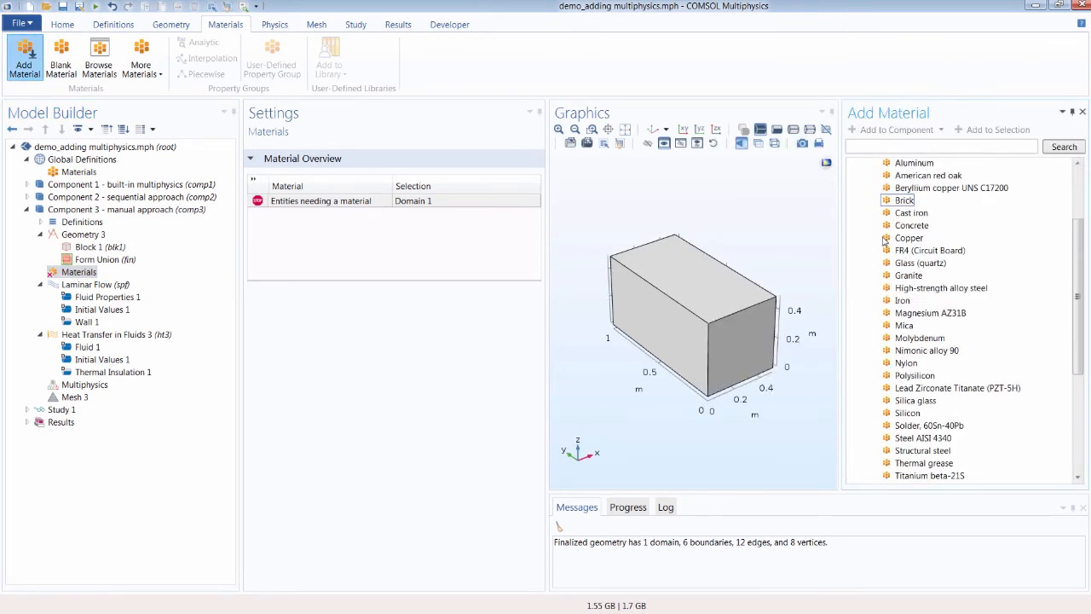
click(912, 300)
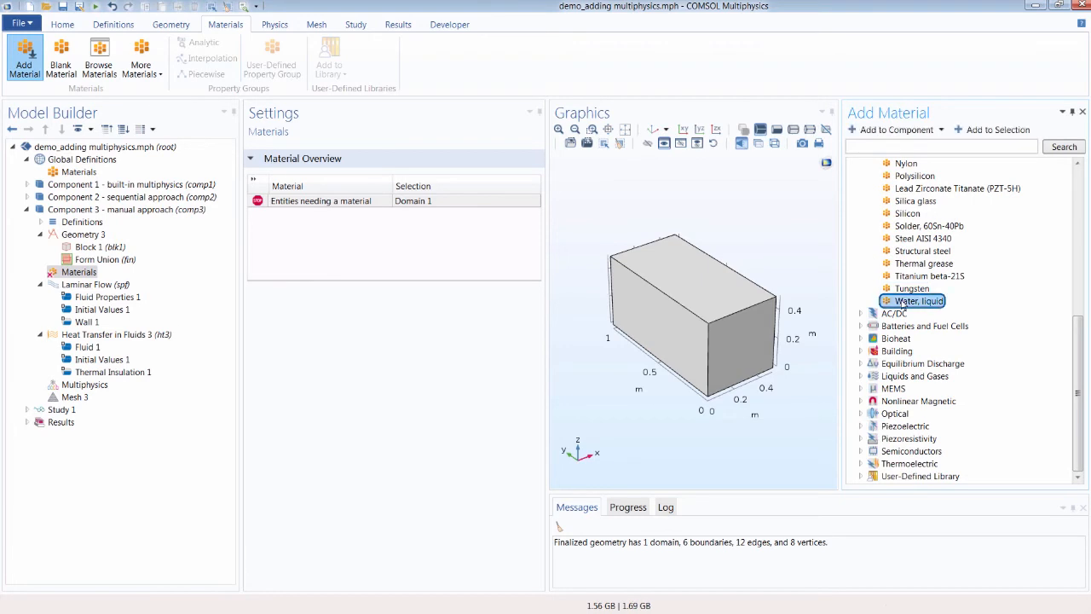
click(912, 132)
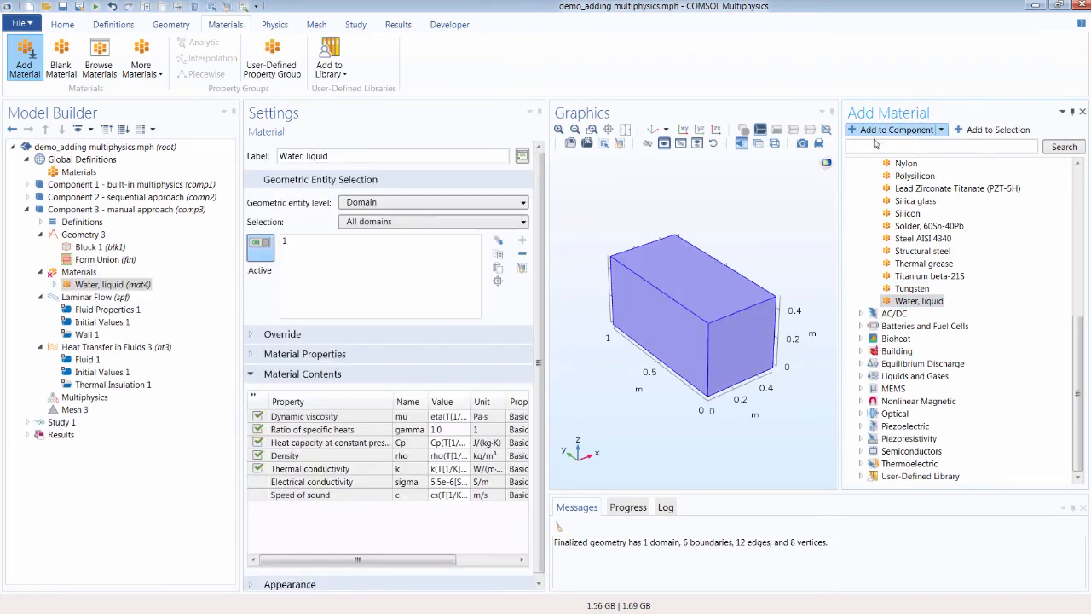
Step: Close the material library and examine the material contents table of Water, liquid
click(19, 65)
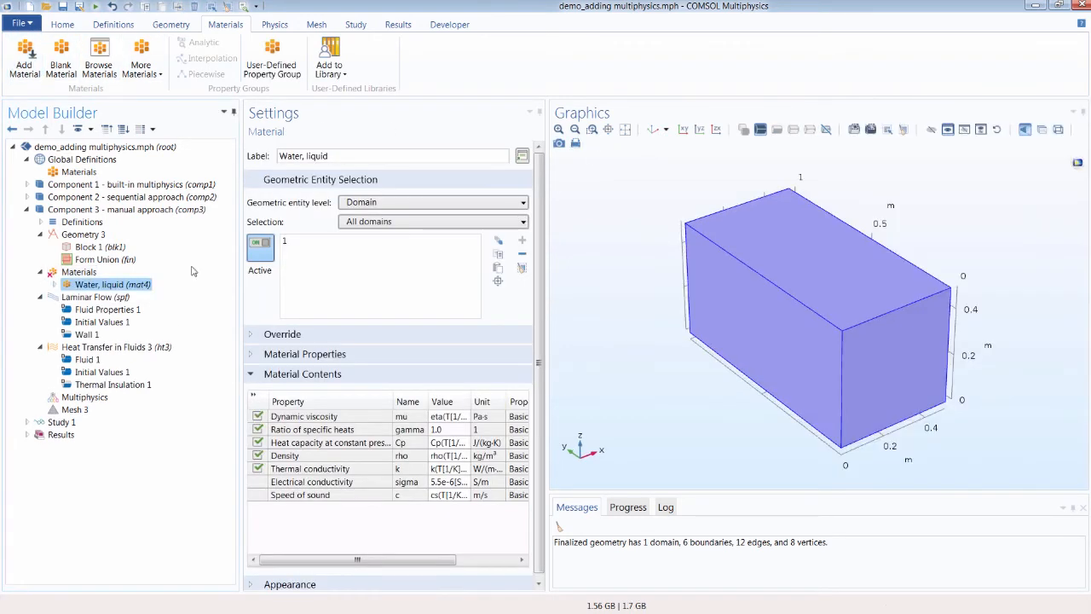
click(254, 394)
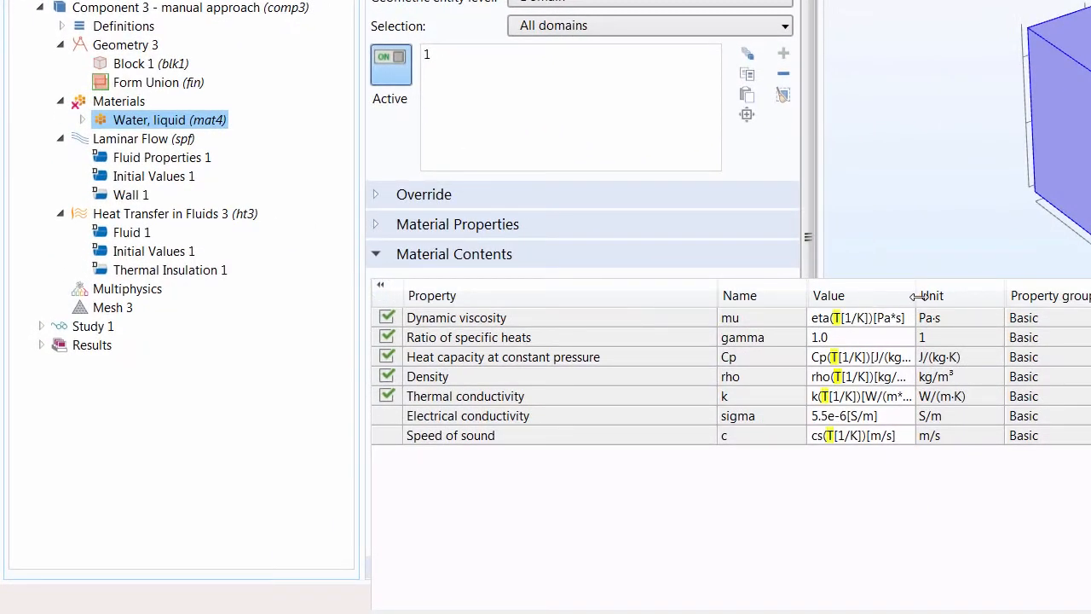
drag(919, 295, 971, 296)
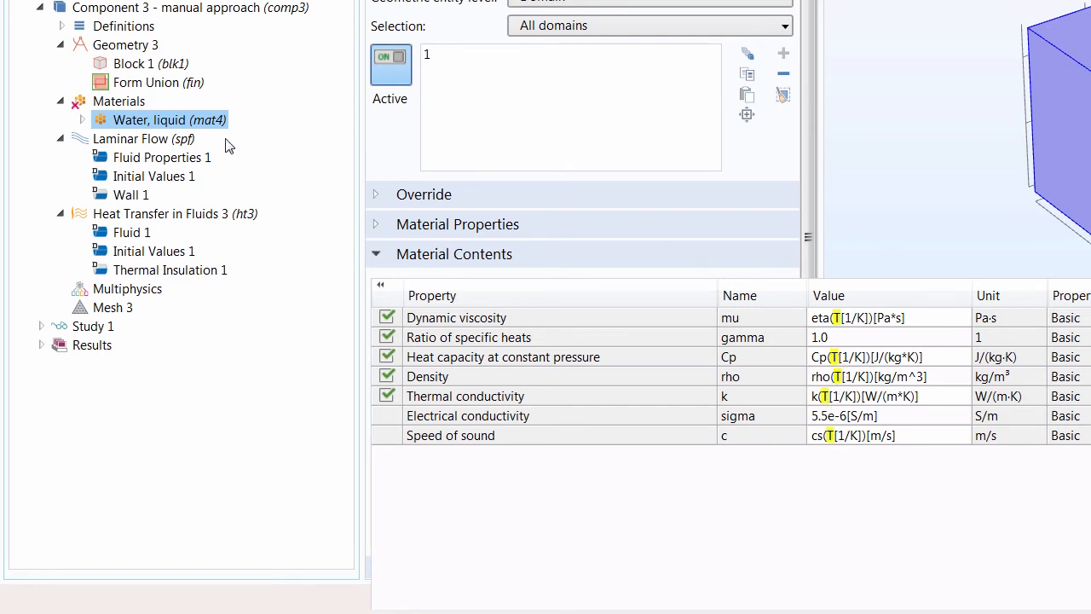
Step: Open the Basic property group of Water, liquid and add Temperature as a model input
click(82, 120)
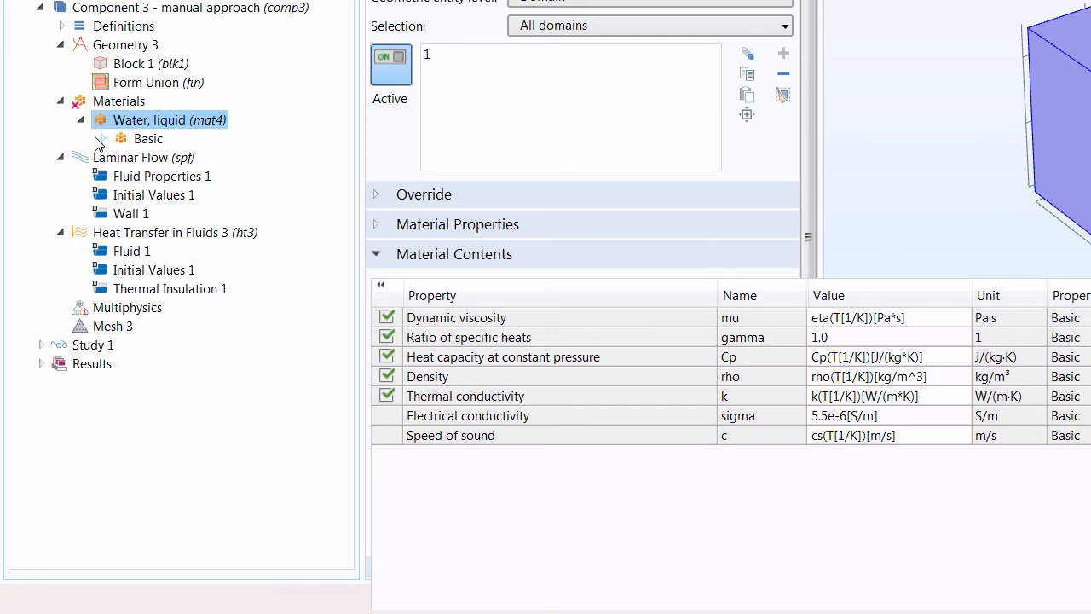
click(100, 139)
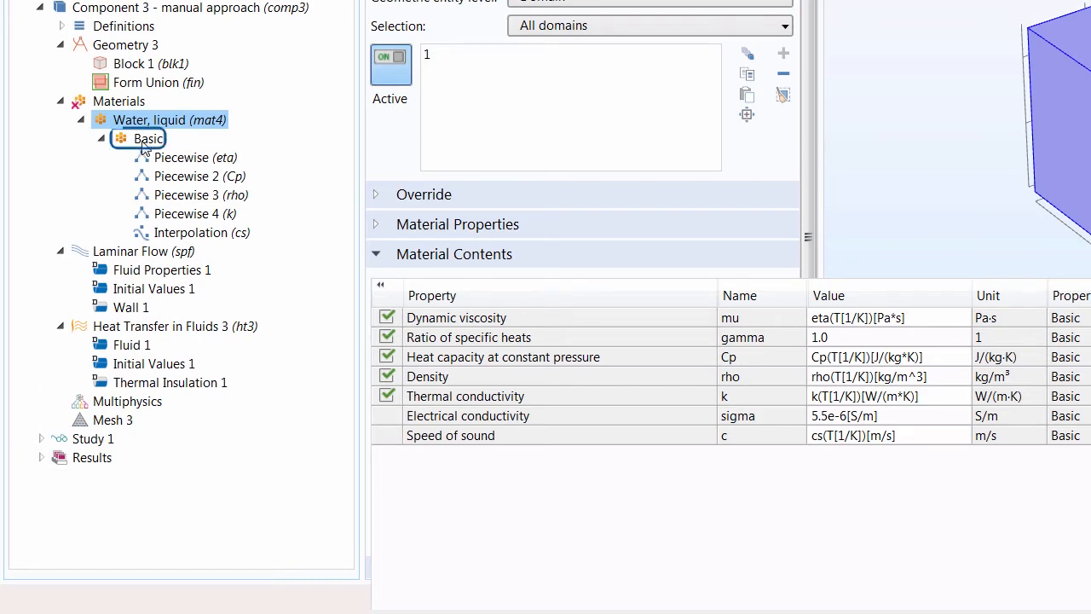
click(143, 142)
scroll(620, 339, down, 1)
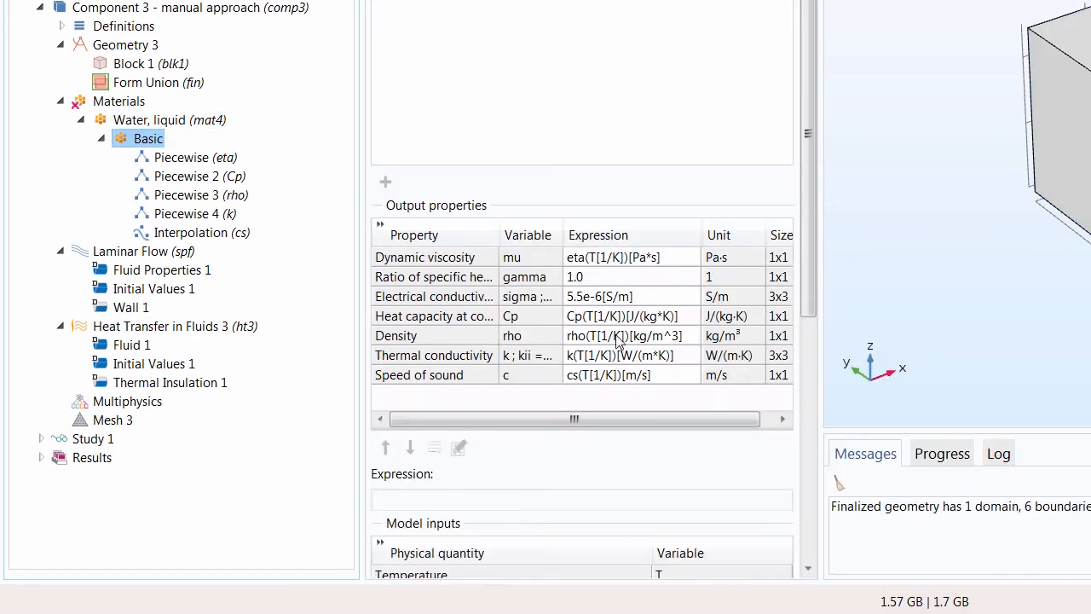
scroll(620, 339, down, 3)
click(429, 421)
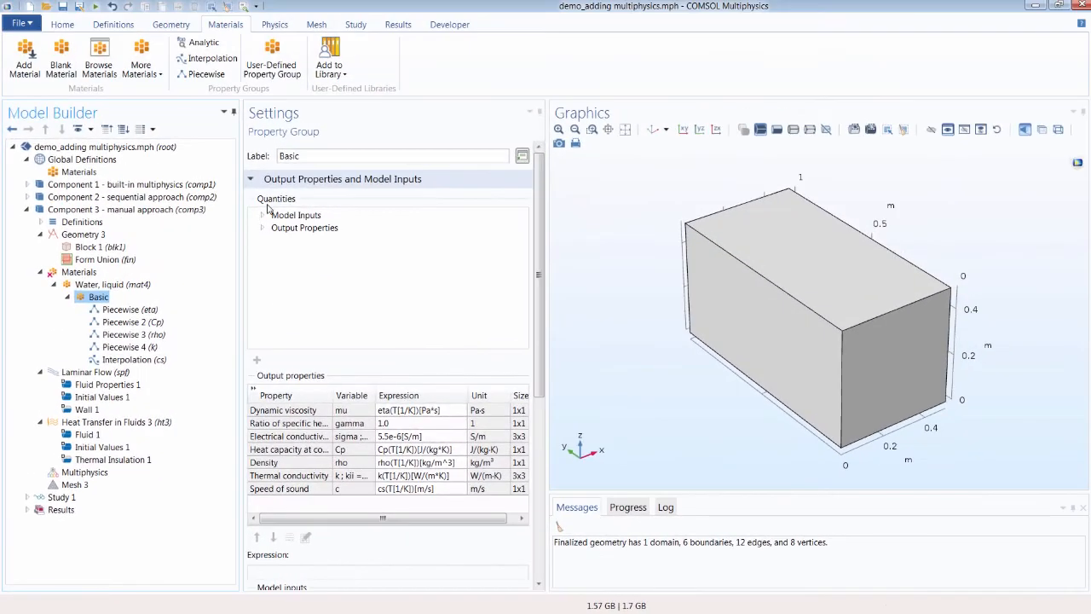
click(261, 215)
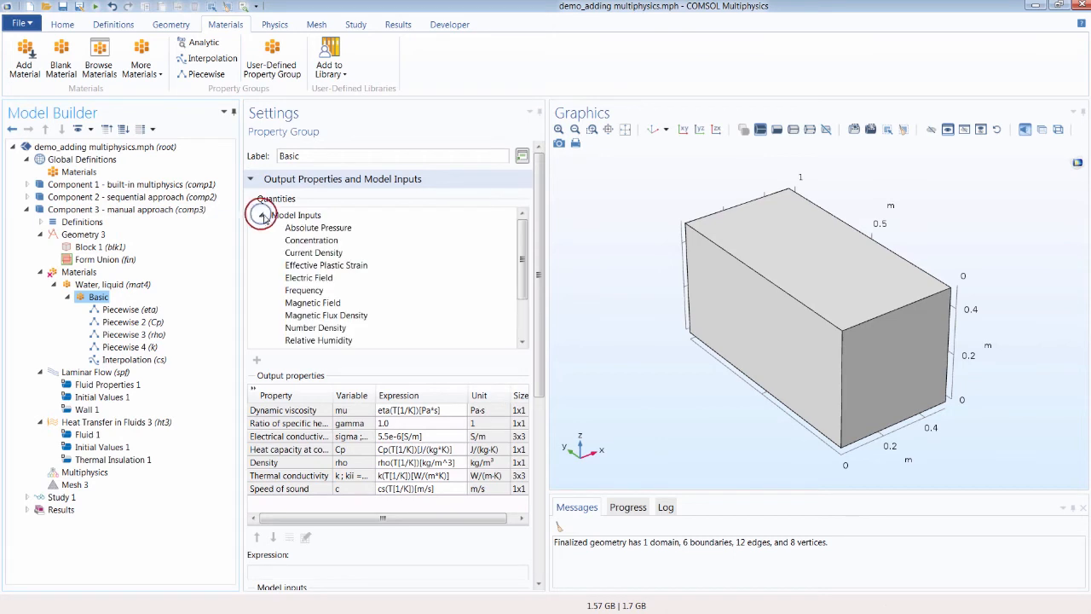
scroll(303, 224, down, 2)
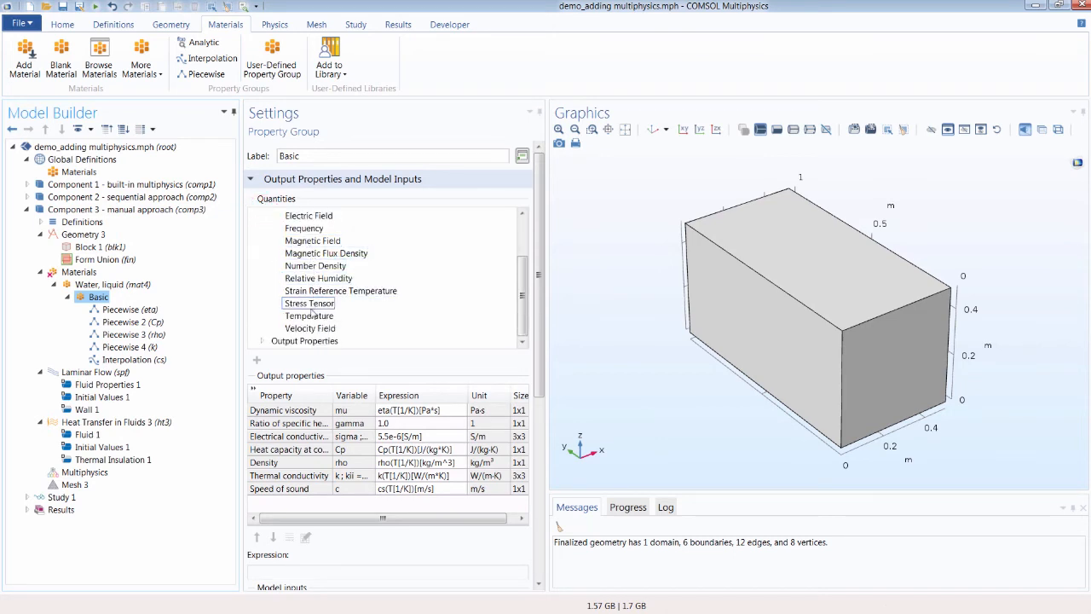
click(310, 317)
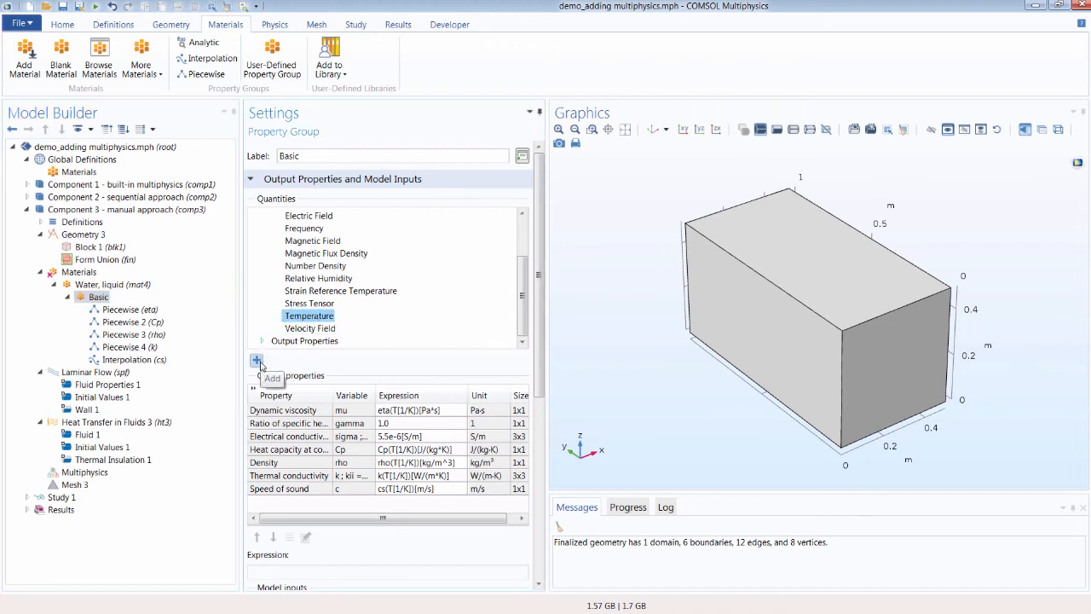
click(257, 359)
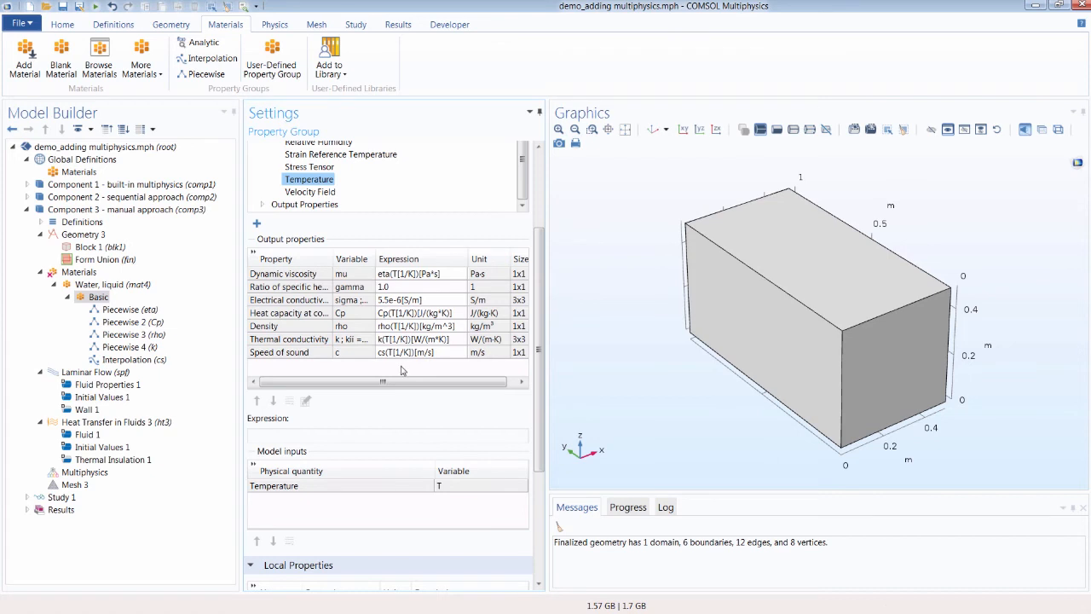
Step: In Fluid Properties 1 of Laminar Flow, set the model input temperature to Temperature (ht3)
scroll(282, 319, up, 4)
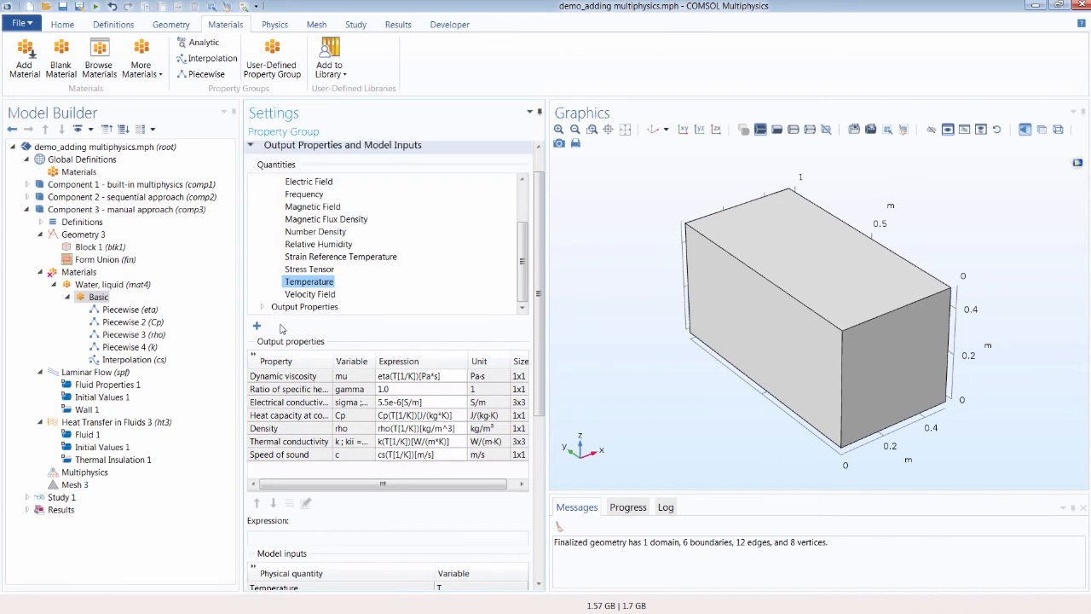
click(136, 286)
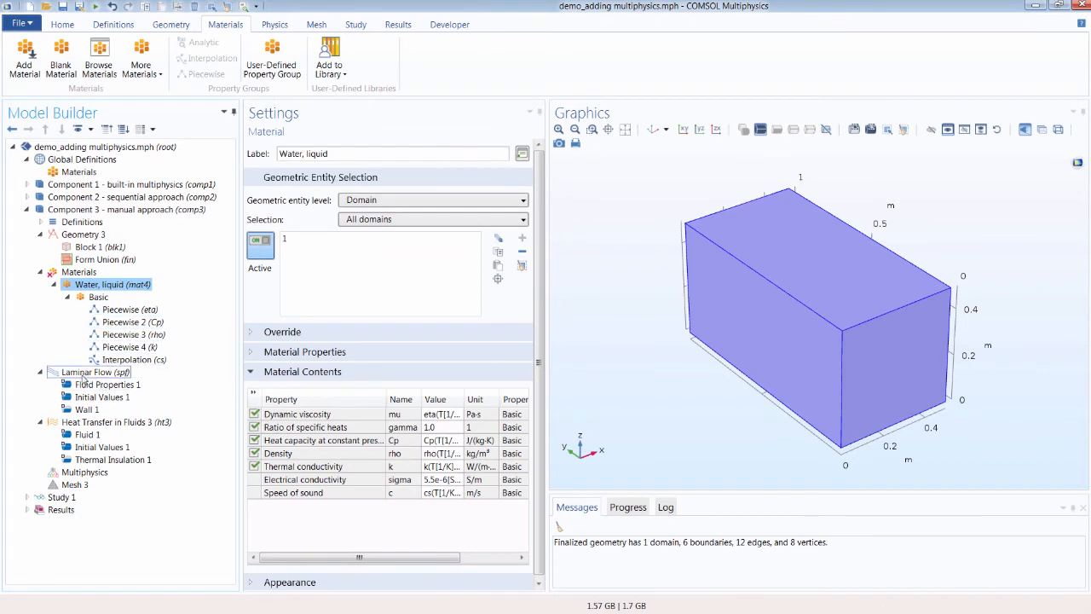
click(109, 385)
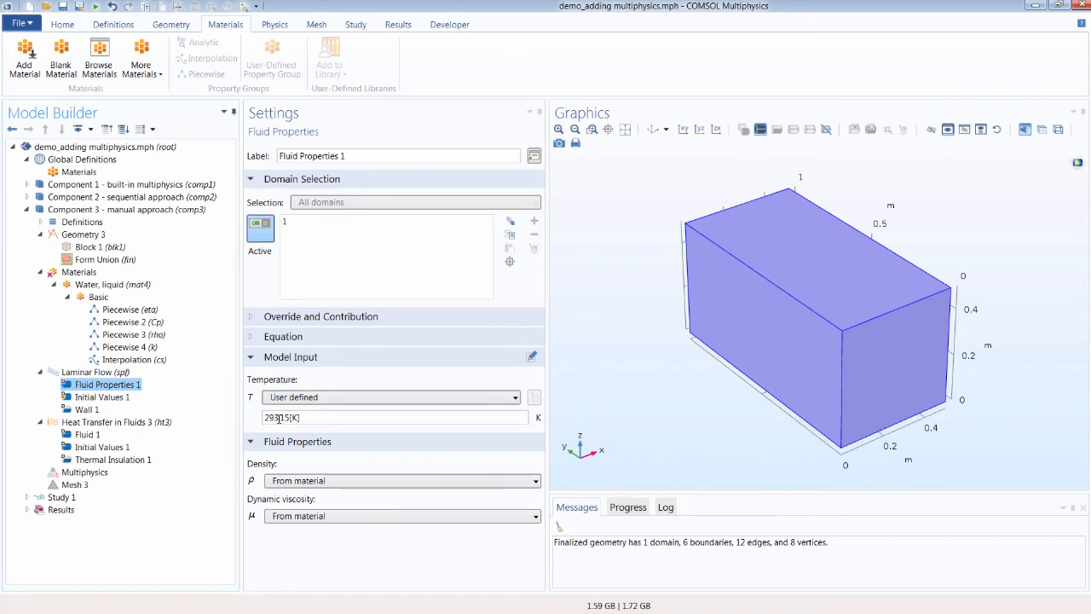
click(327, 398)
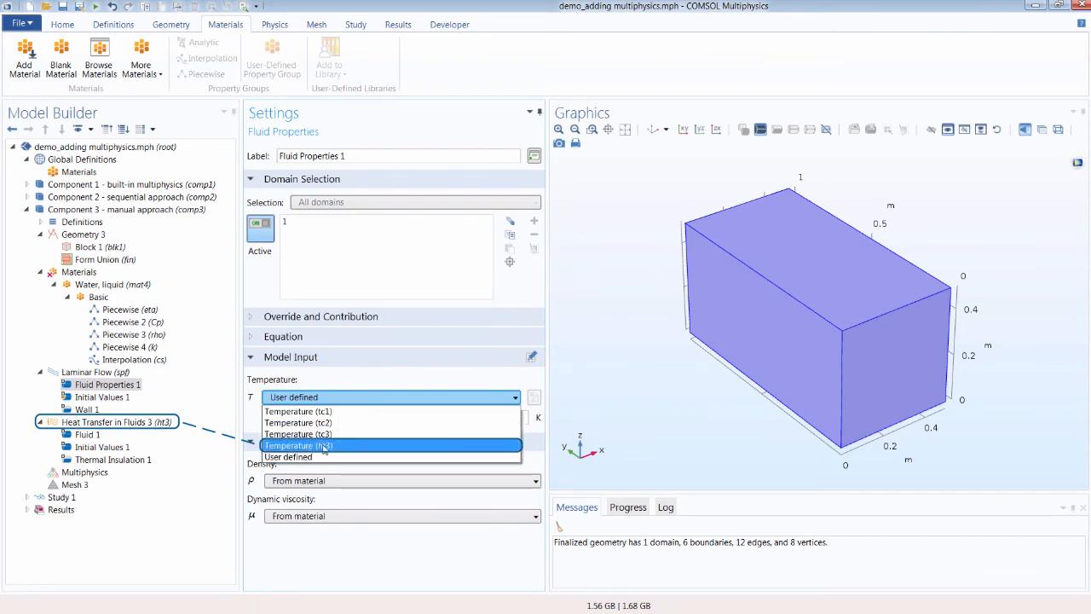
click(324, 446)
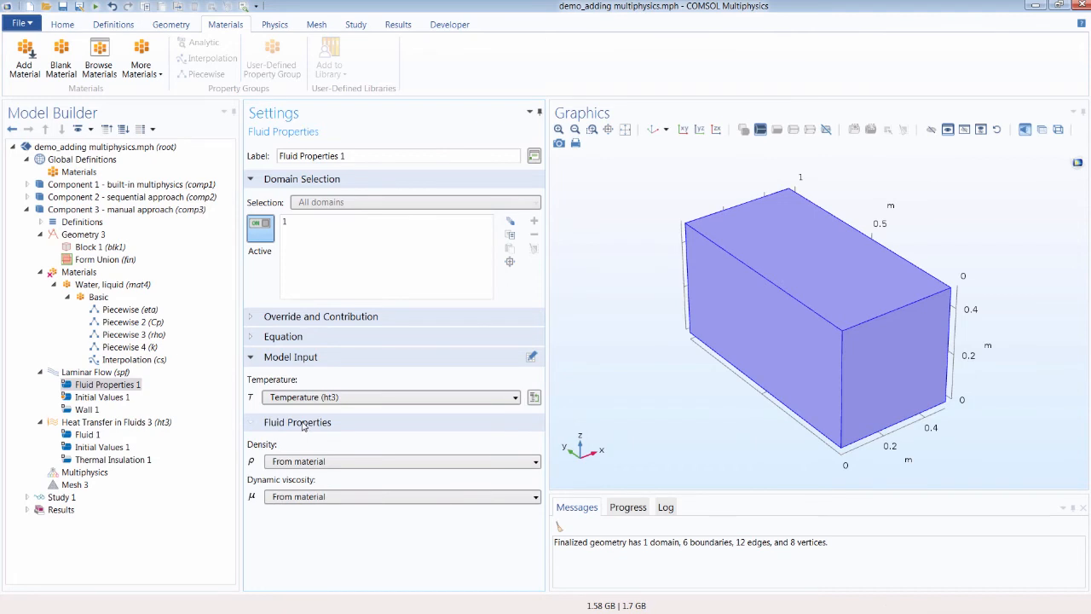
Step: Review the Water, liquid material, Fluid Properties 1 and the Basic property group again
click(107, 284)
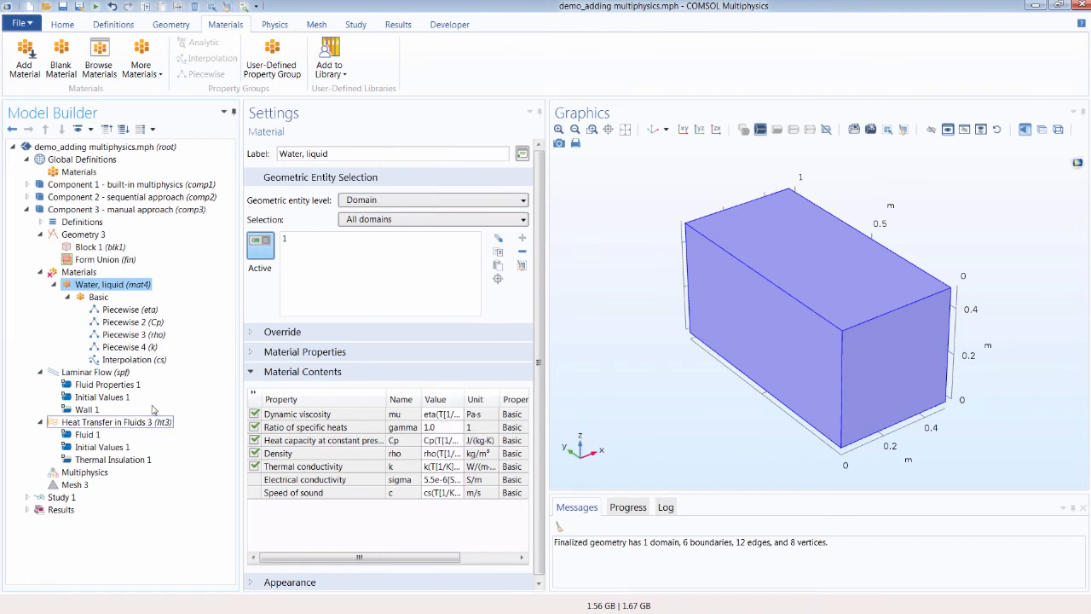
click(124, 387)
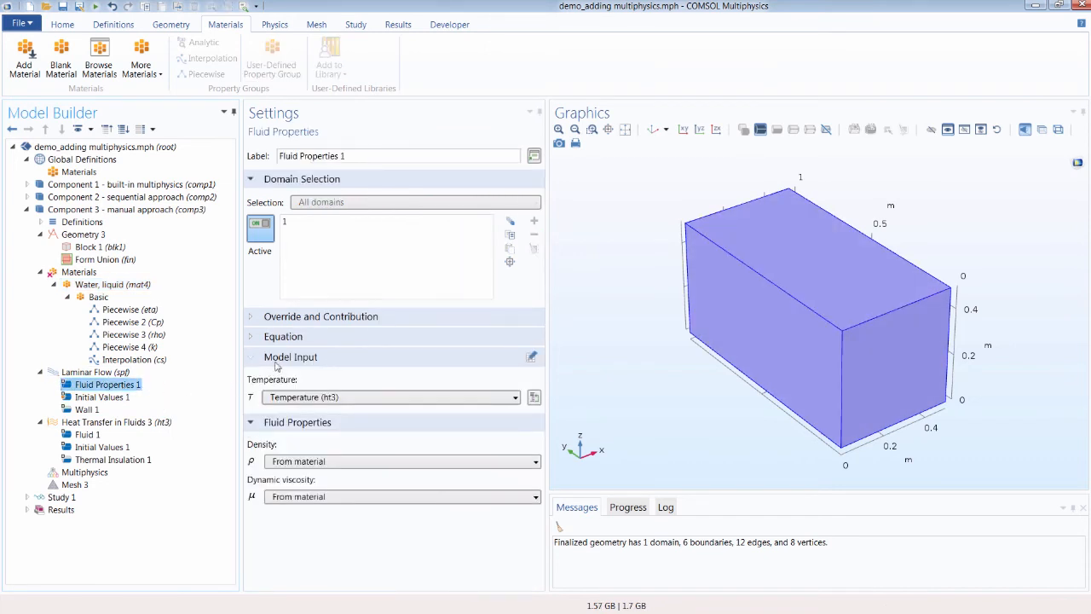
click(104, 284)
click(98, 297)
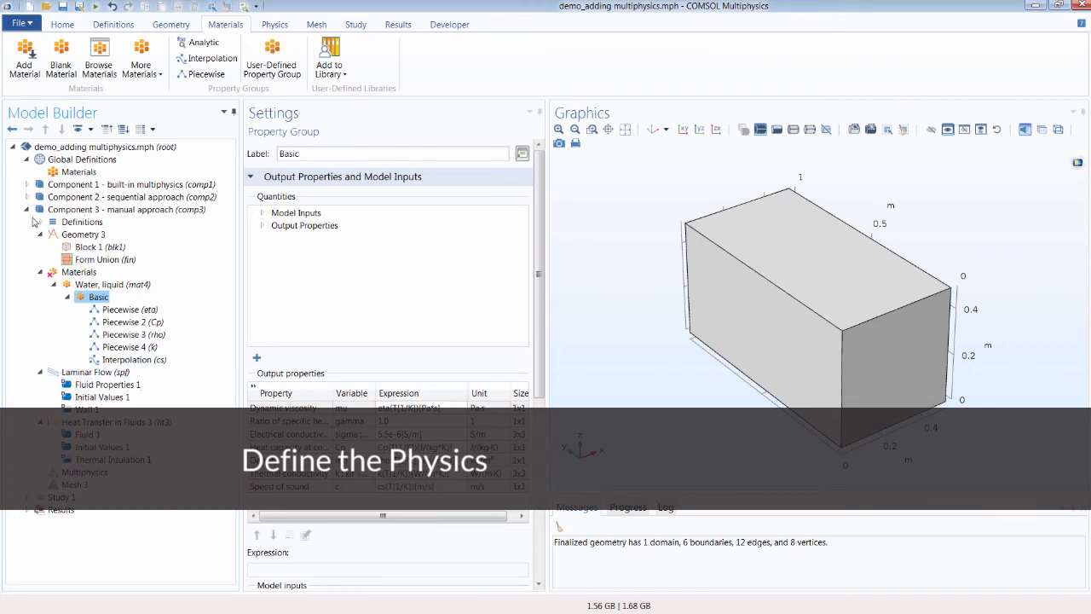
Step: In Component 1's Solid Mechanics, add a Roller constraint on boundaries 17 and 27 of the bracket
click(28, 209)
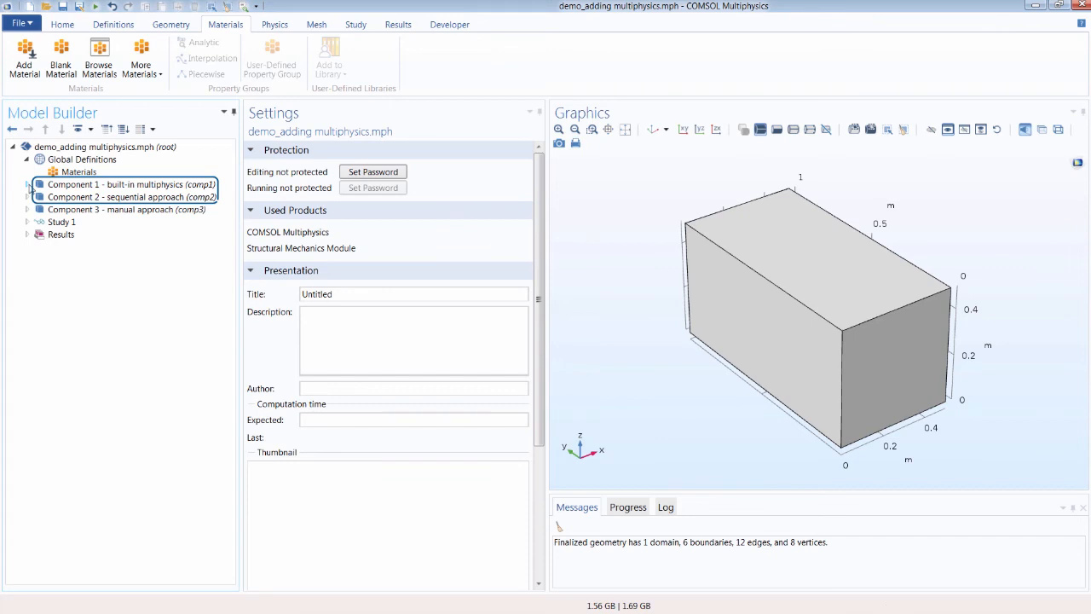
click(27, 185)
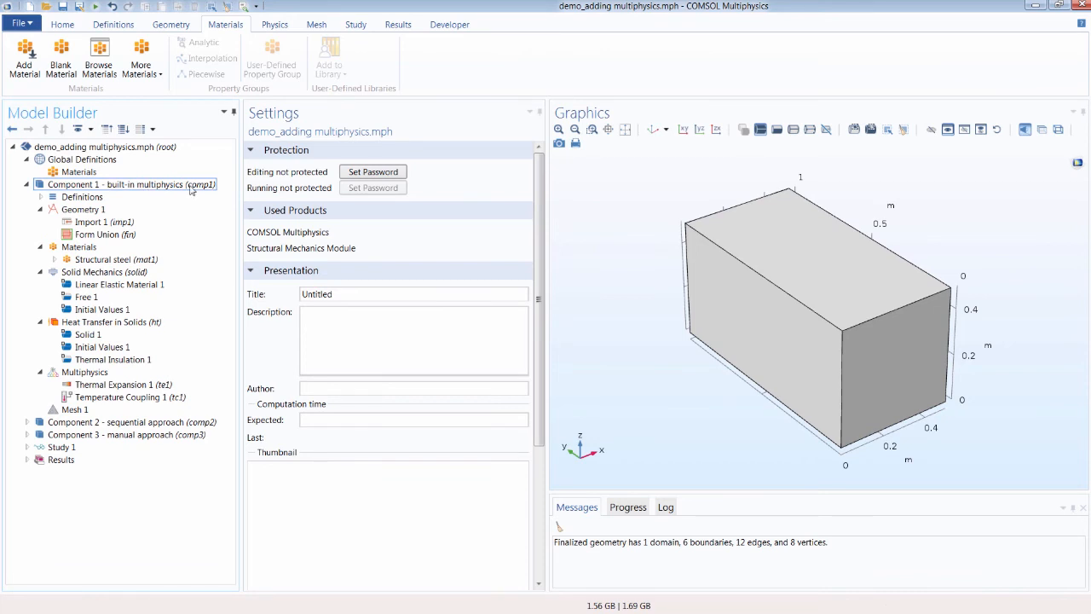
click(104, 272)
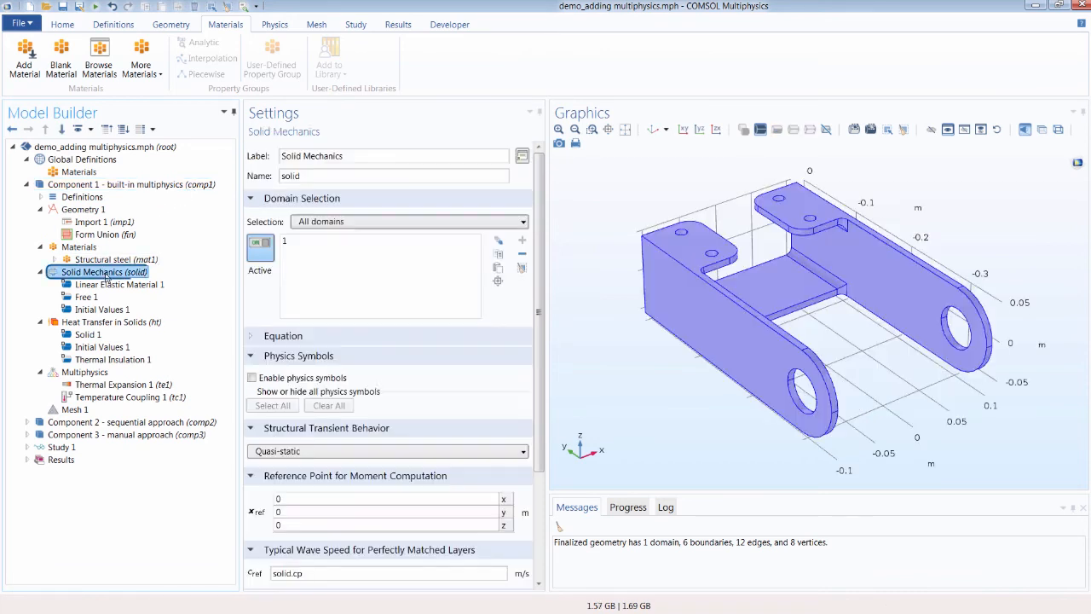
click(276, 25)
click(218, 73)
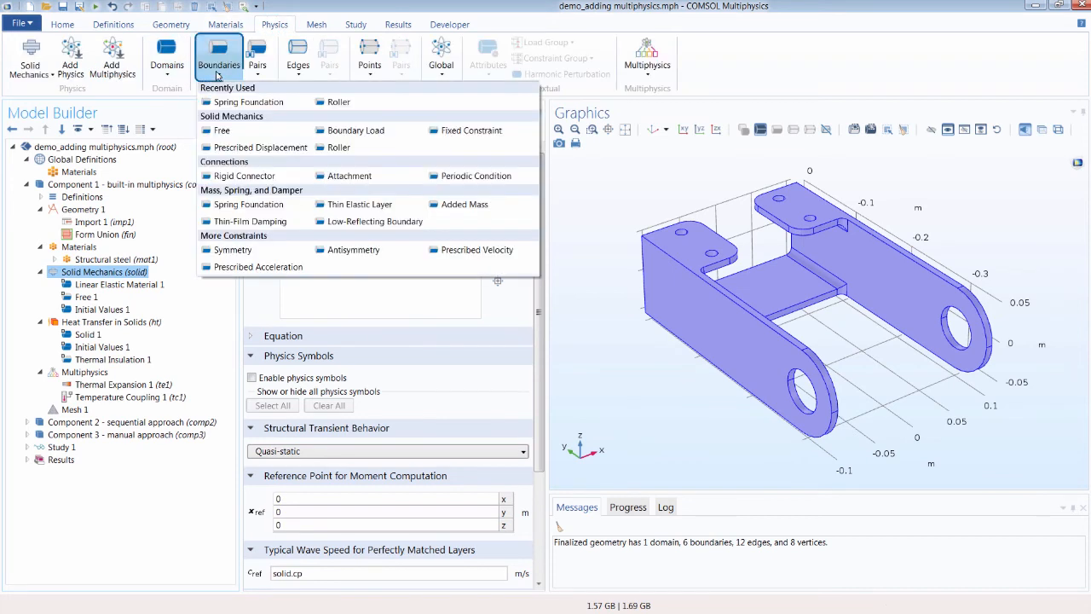
click(337, 103)
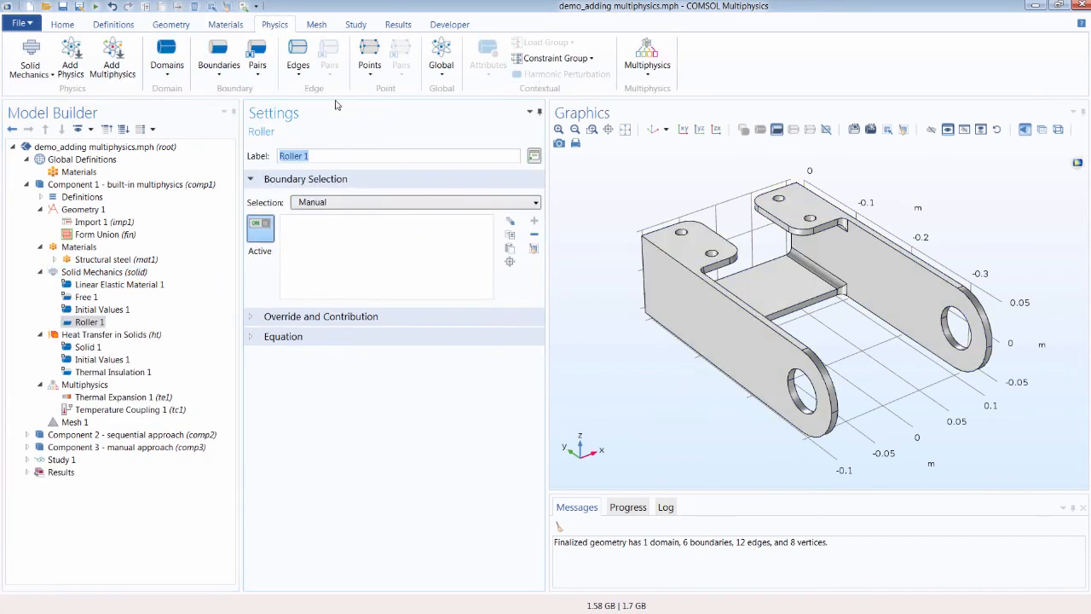
drag(647, 221, 604, 165)
click(763, 315)
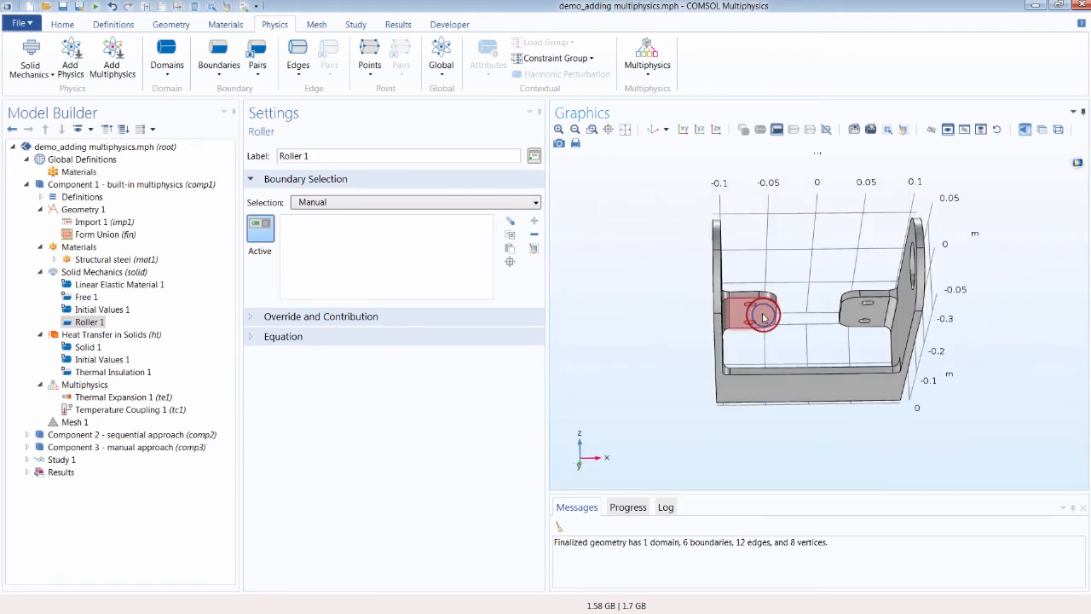
click(855, 312)
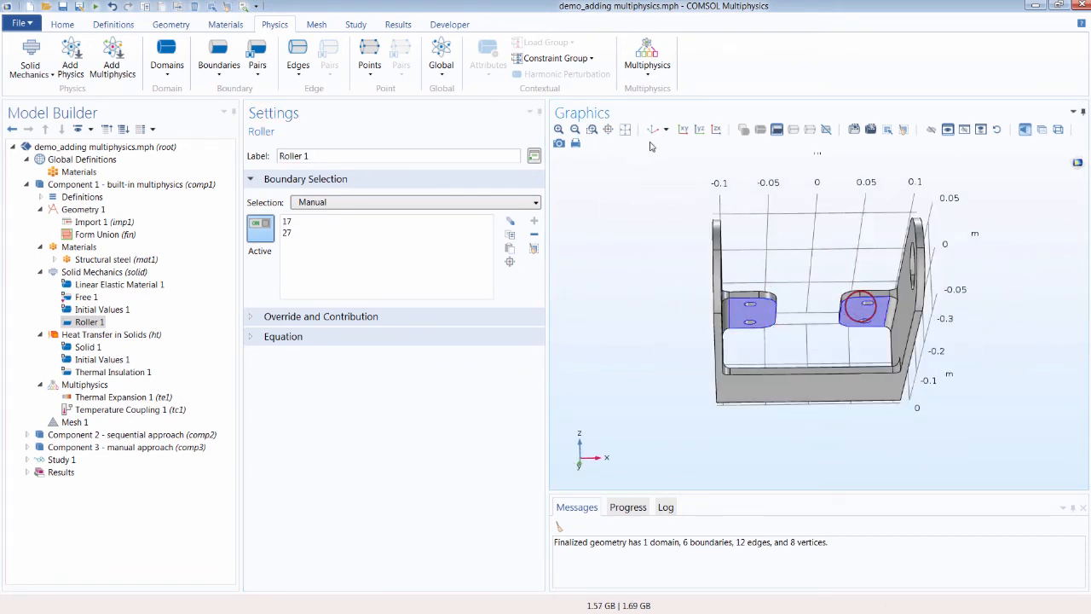
click(653, 131)
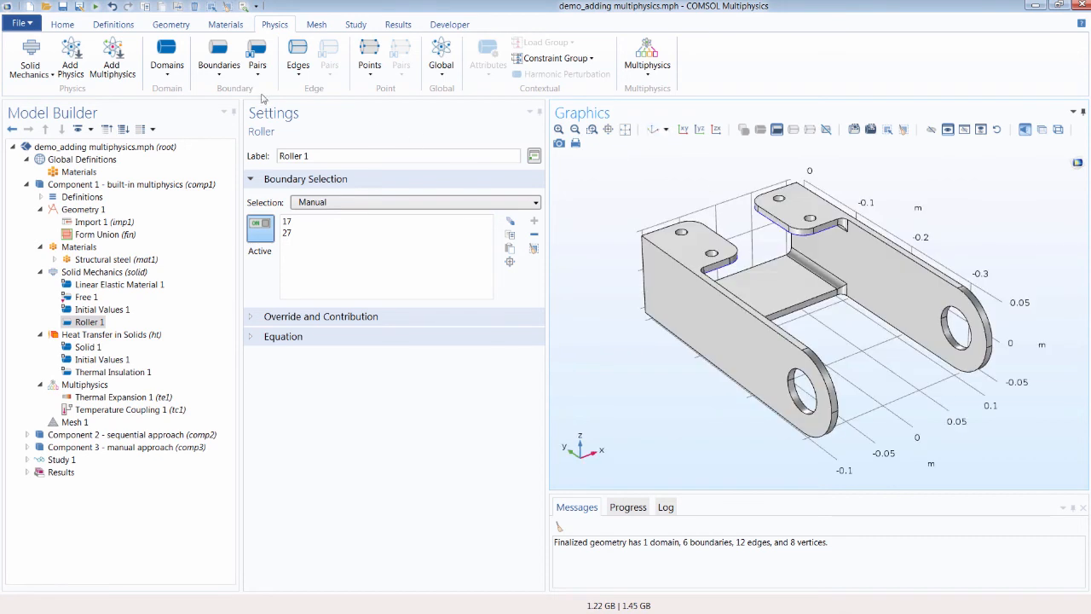
Step: Add a Spring Foundation on the bracket's bolt-hole boundaries 18, 19, 20, 21, 31, 32 and 33
click(223, 77)
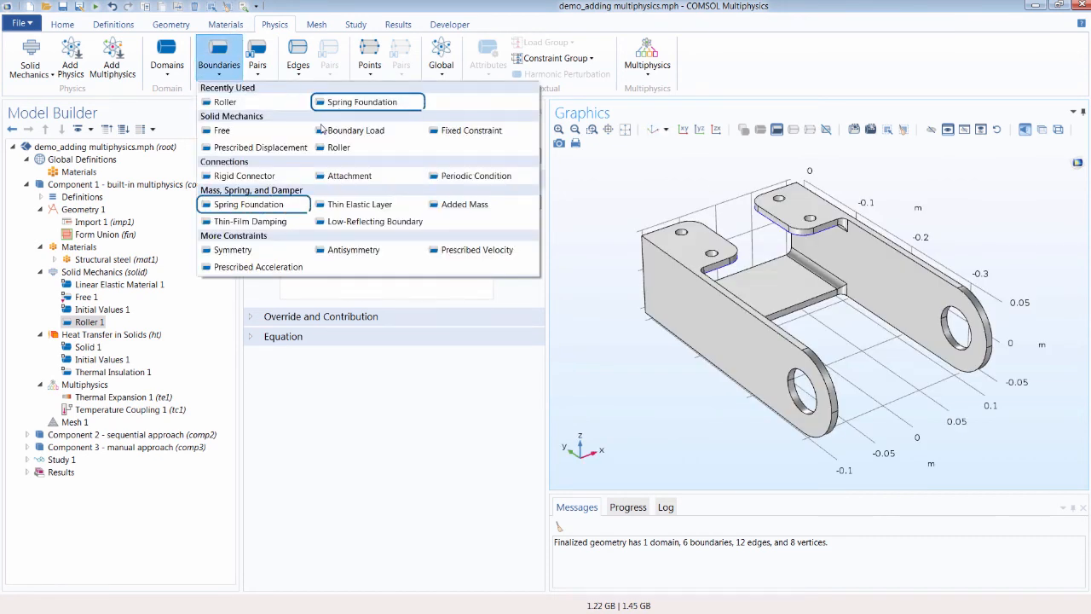
click(291, 204)
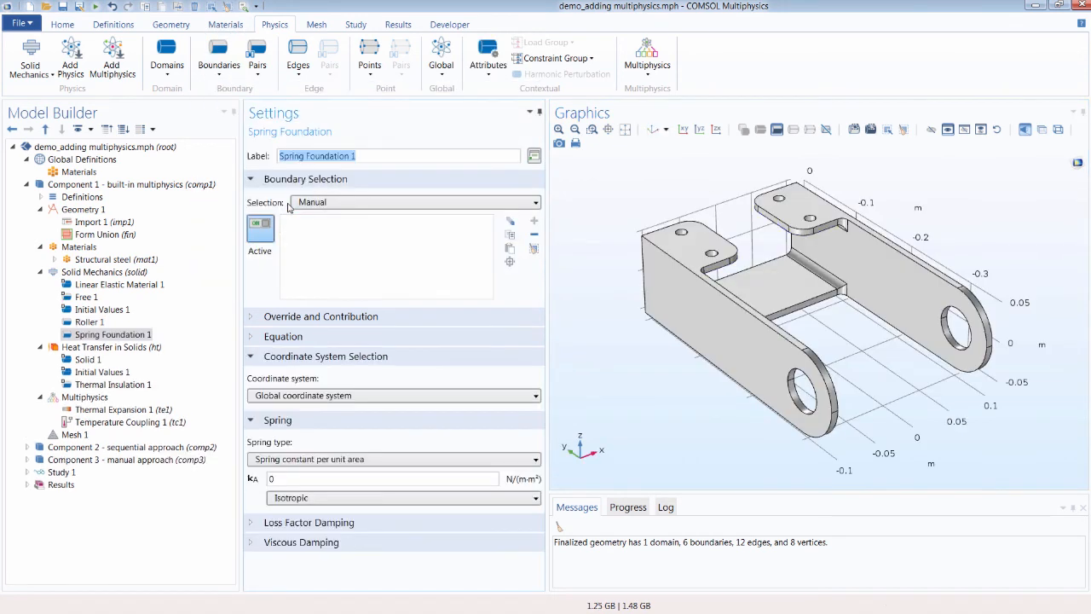
scroll(750, 259, up, 5)
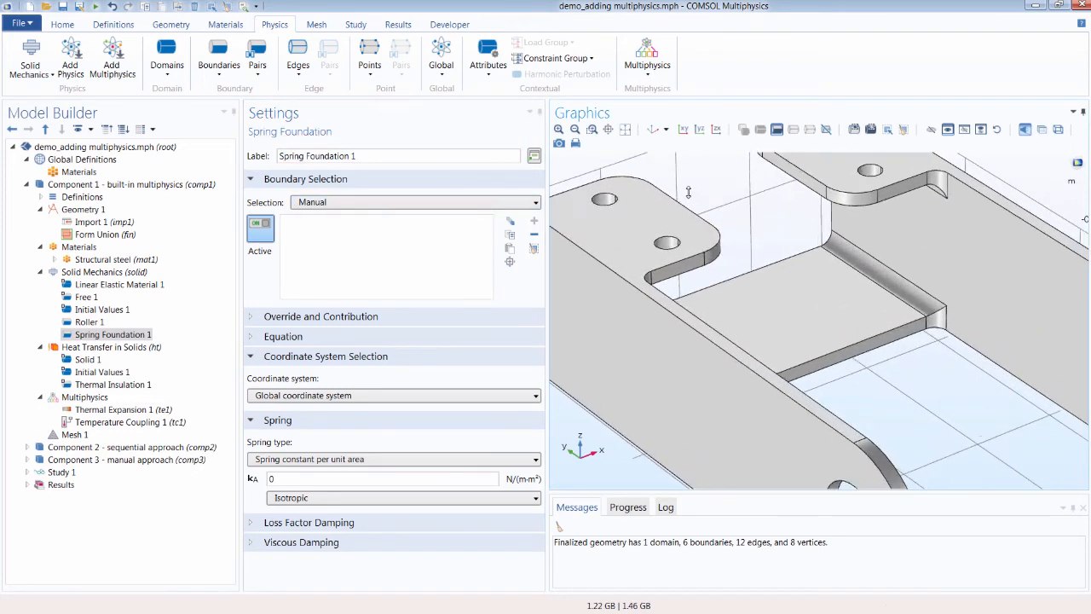
drag(687, 188, 740, 286)
click(730, 284)
click(721, 281)
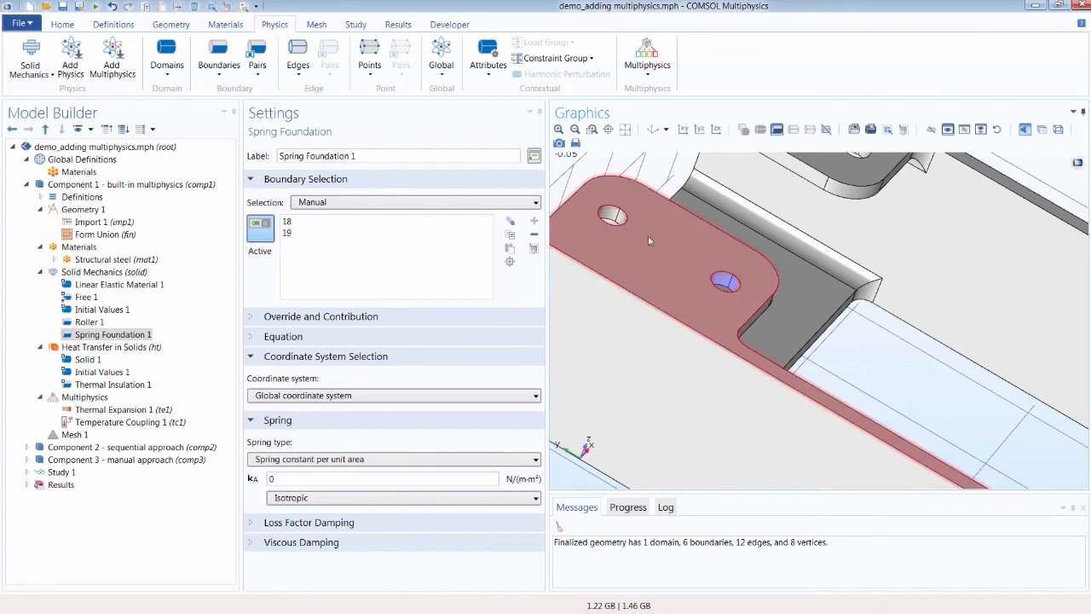
click(622, 220)
click(621, 218)
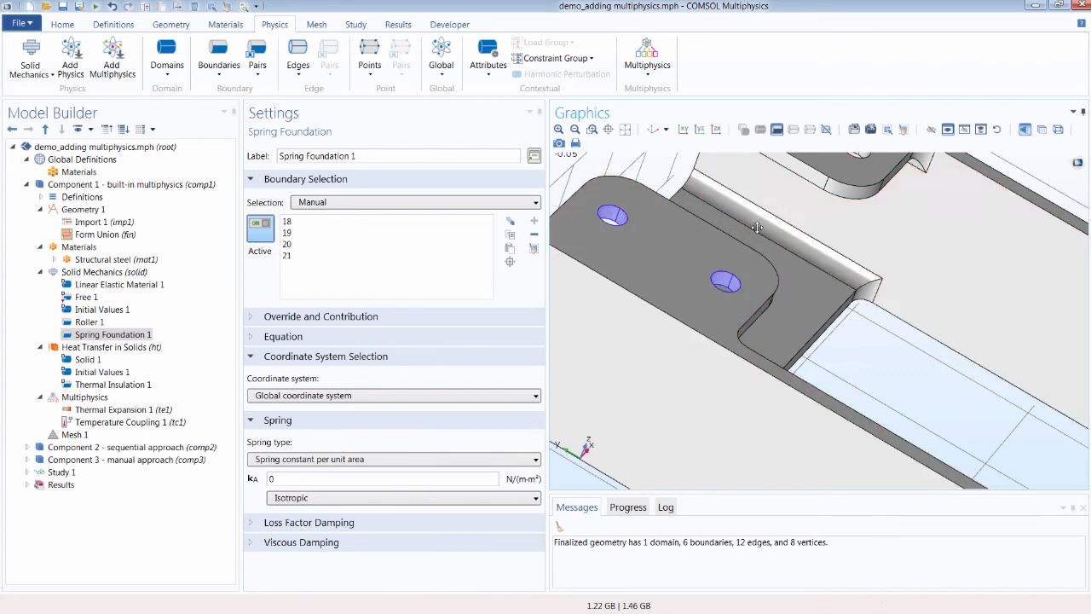
right_drag(767, 206, 740, 295)
click(827, 242)
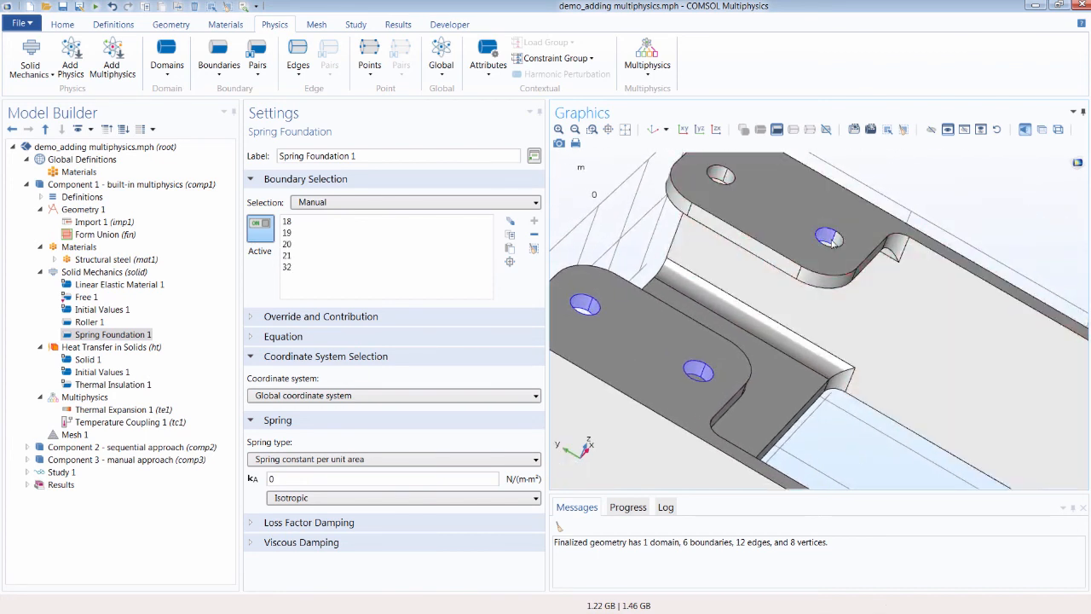
click(835, 243)
click(721, 177)
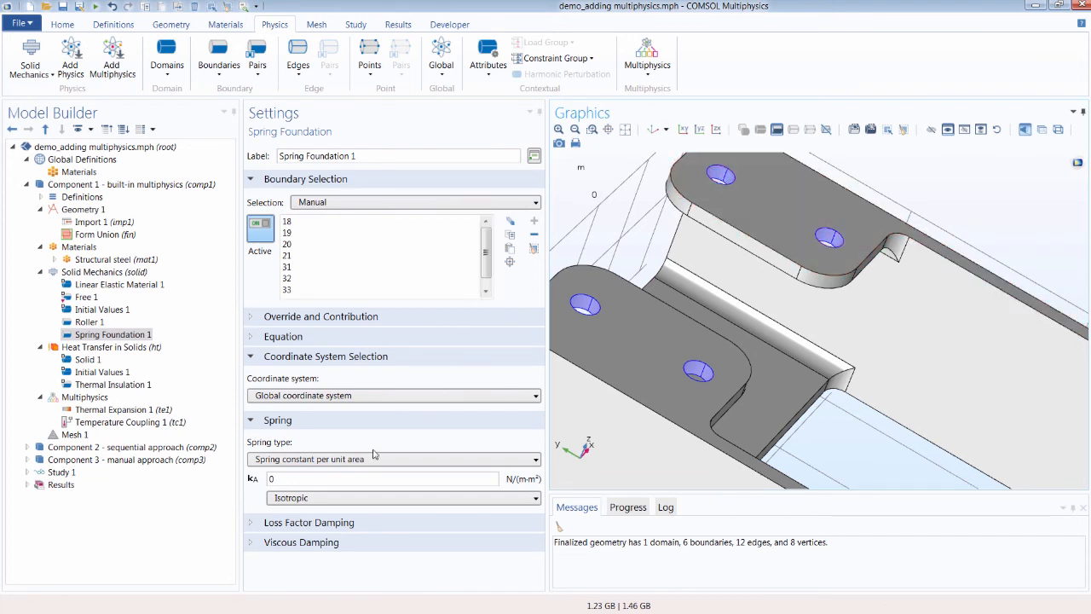
Step: Set the Spring Foundation stiffness type to Diagonal with diagonal spring constants of 1e7 N/(m·m²)
click(363, 498)
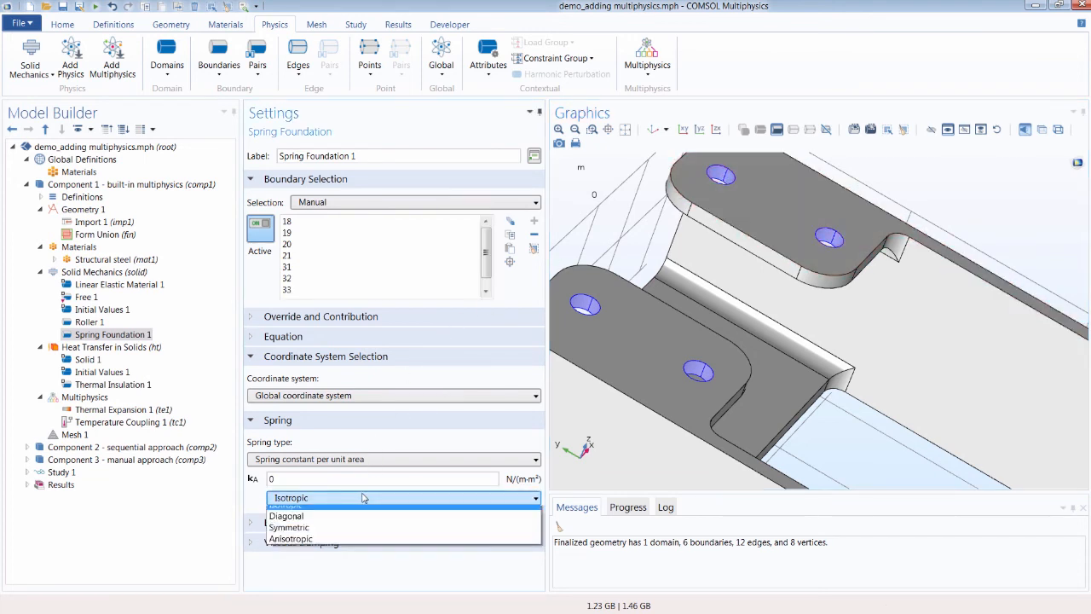
click(363, 522)
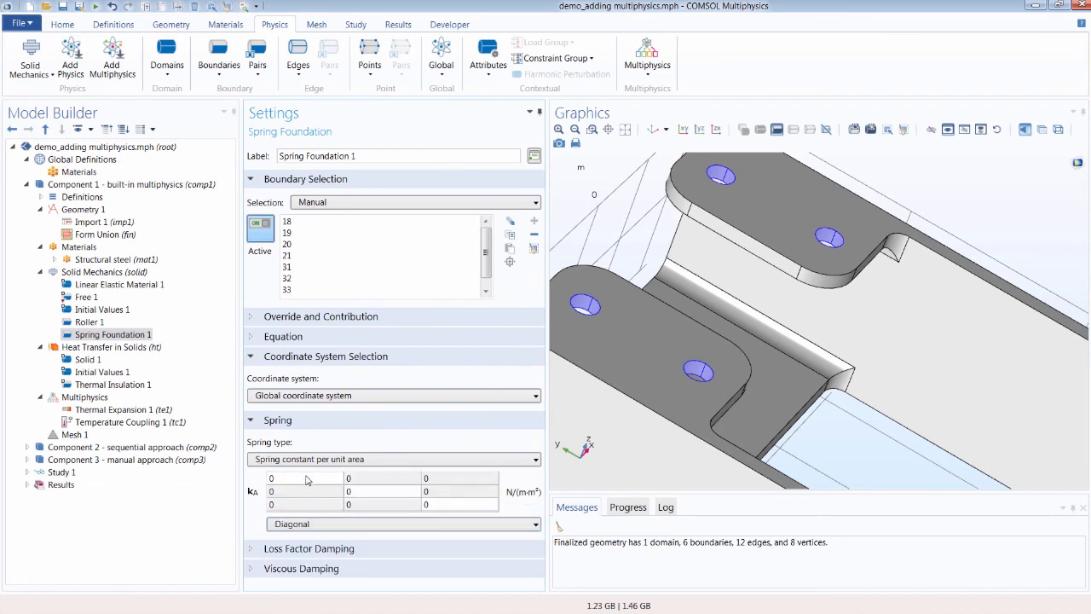
click(306, 478)
text(1e)
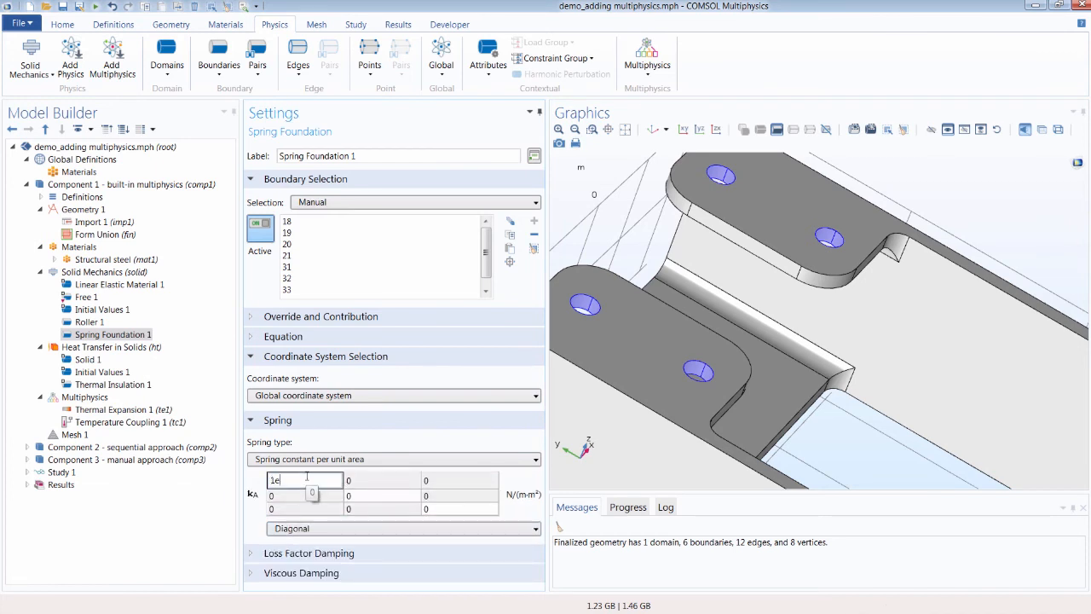
text(7)
key(Tab)
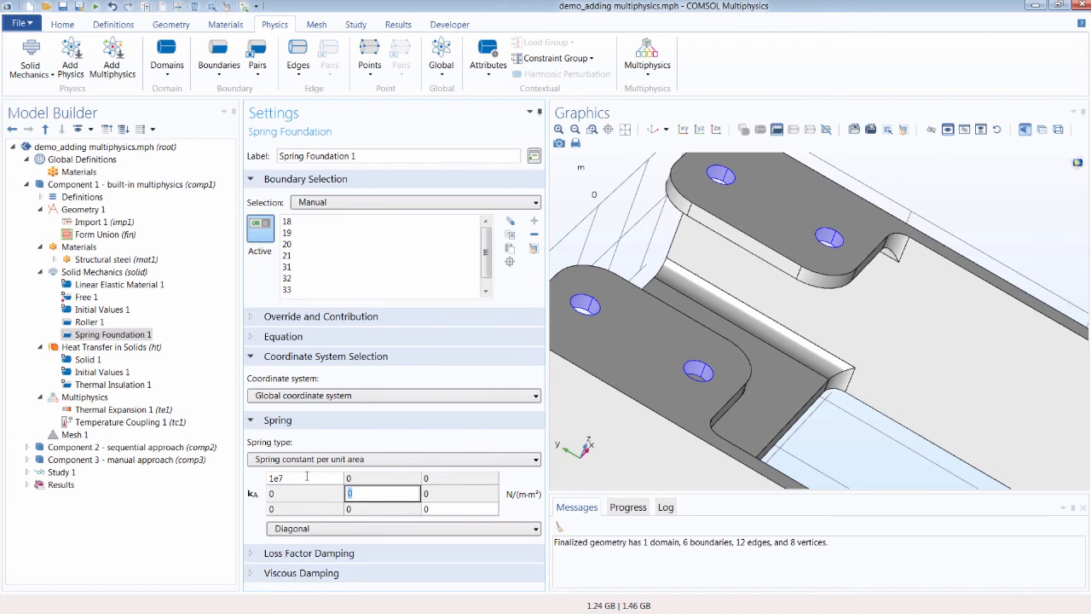
key(Return)
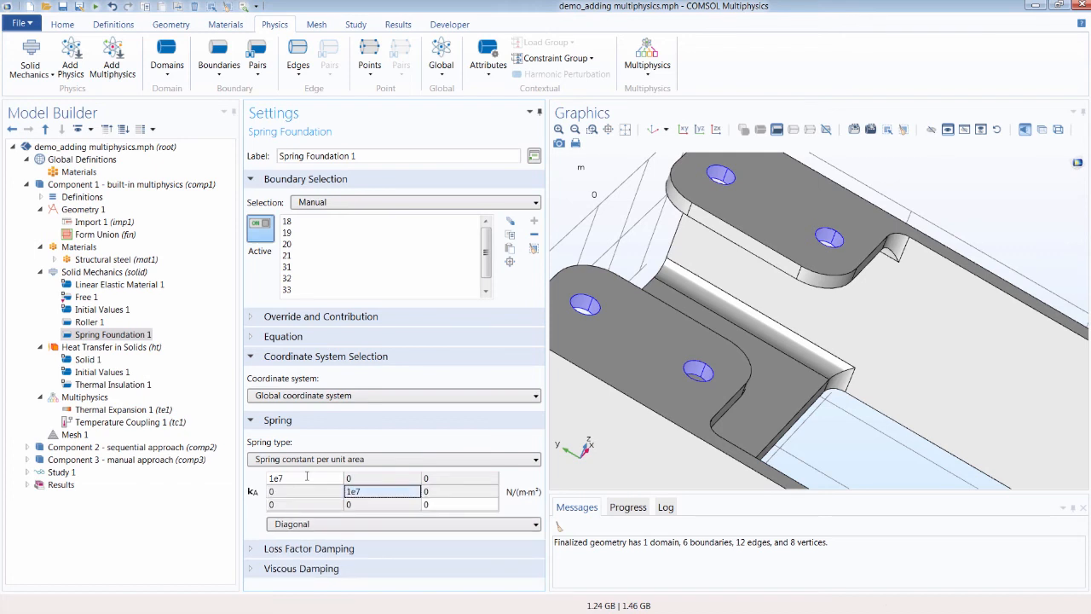
Step: In Heat Transfer in Solids, add a convective Heat Flux with h of 10 W/(m²·K) on all bracket boundaries except the two top flange faces
click(145, 347)
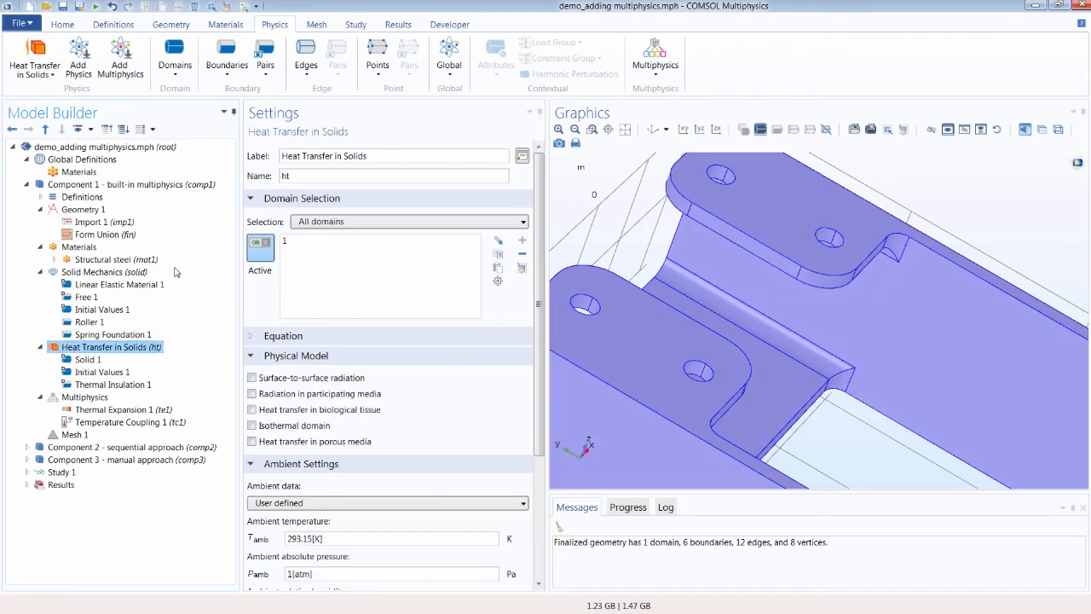
click(226, 59)
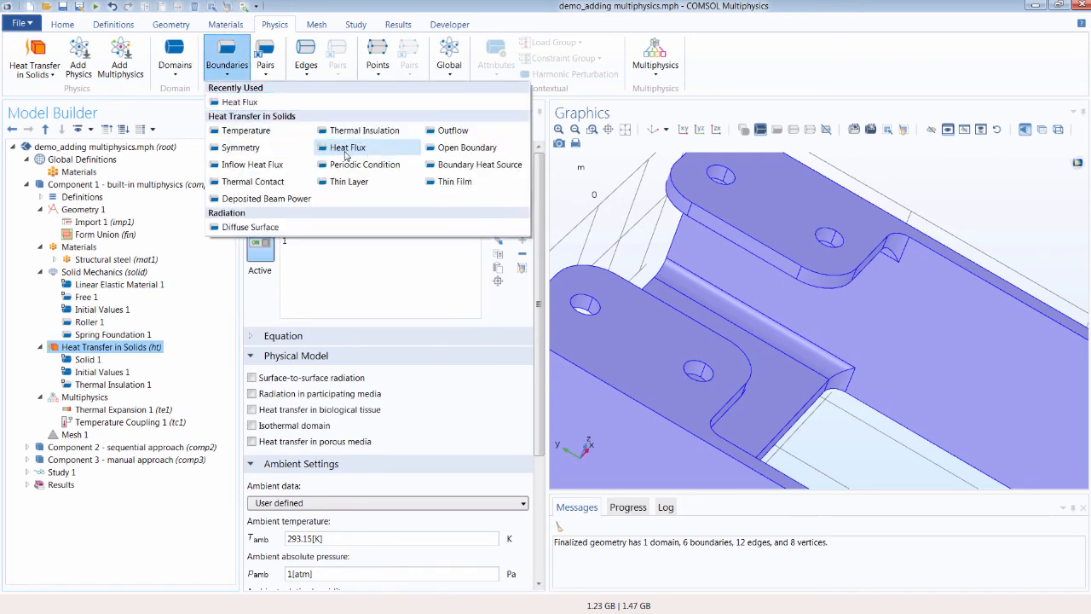
click(346, 150)
click(653, 129)
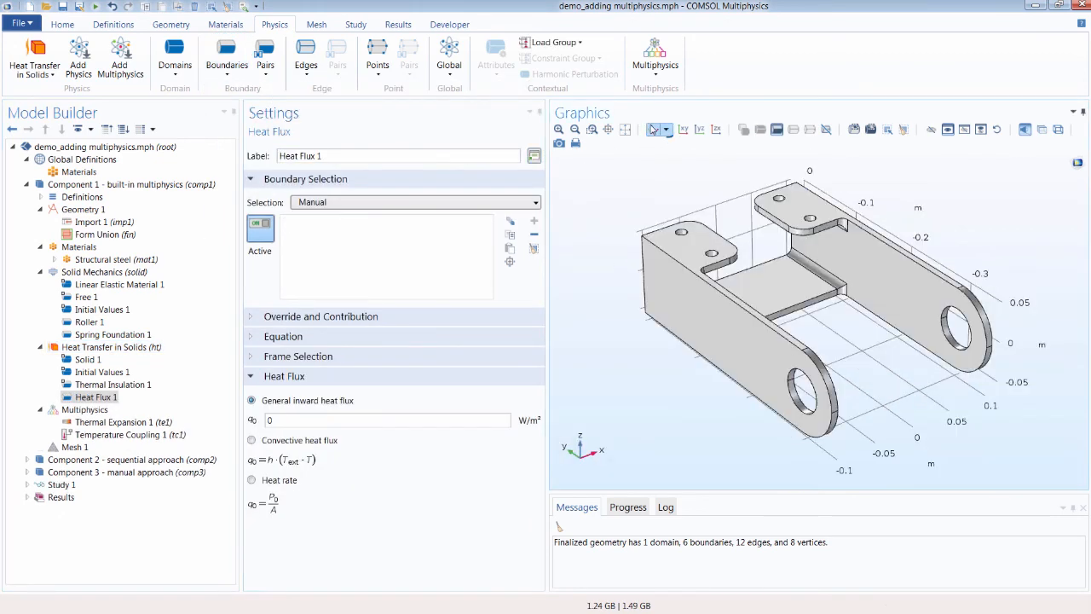
click(410, 203)
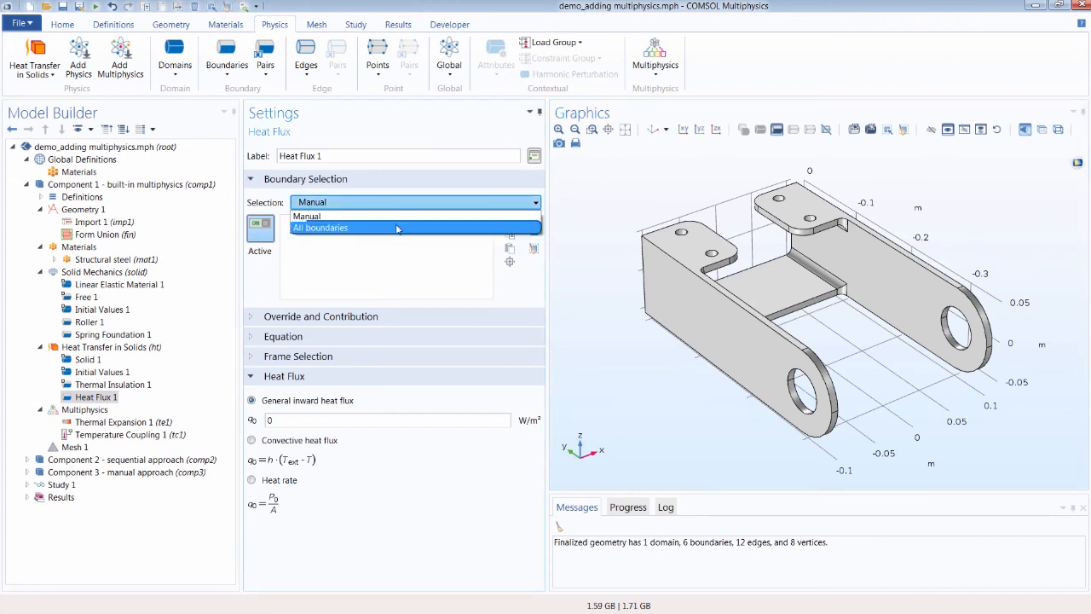
click(397, 228)
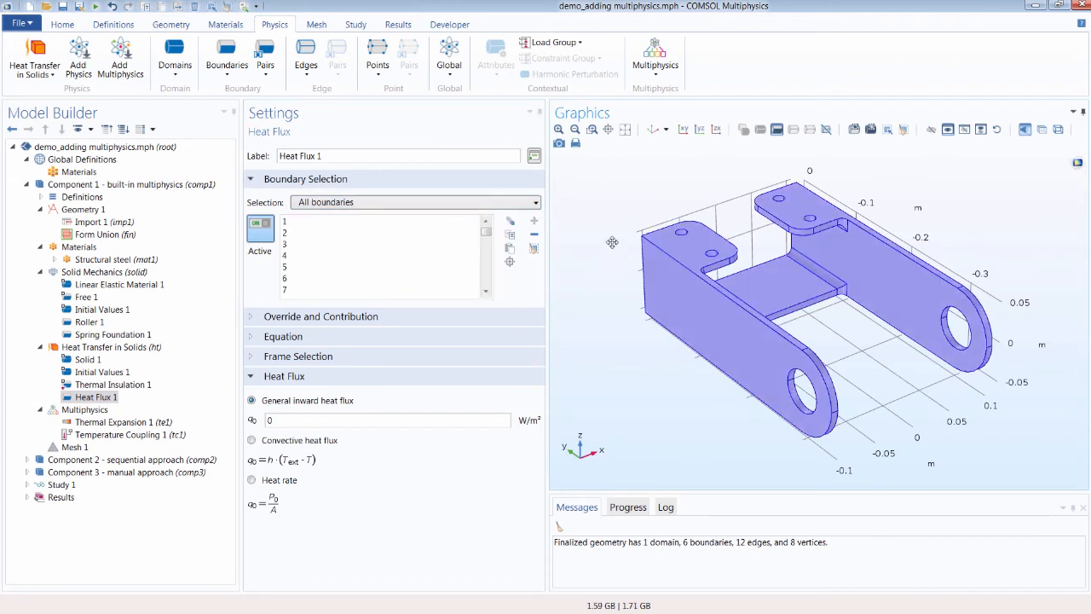
drag(612, 242, 715, 289)
click(770, 290)
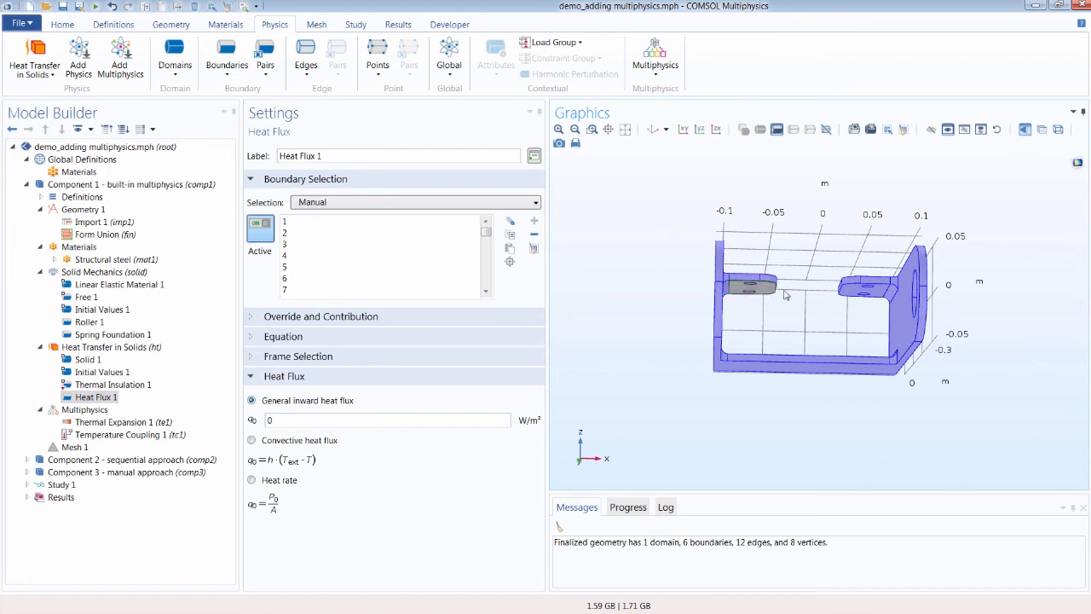
click(850, 293)
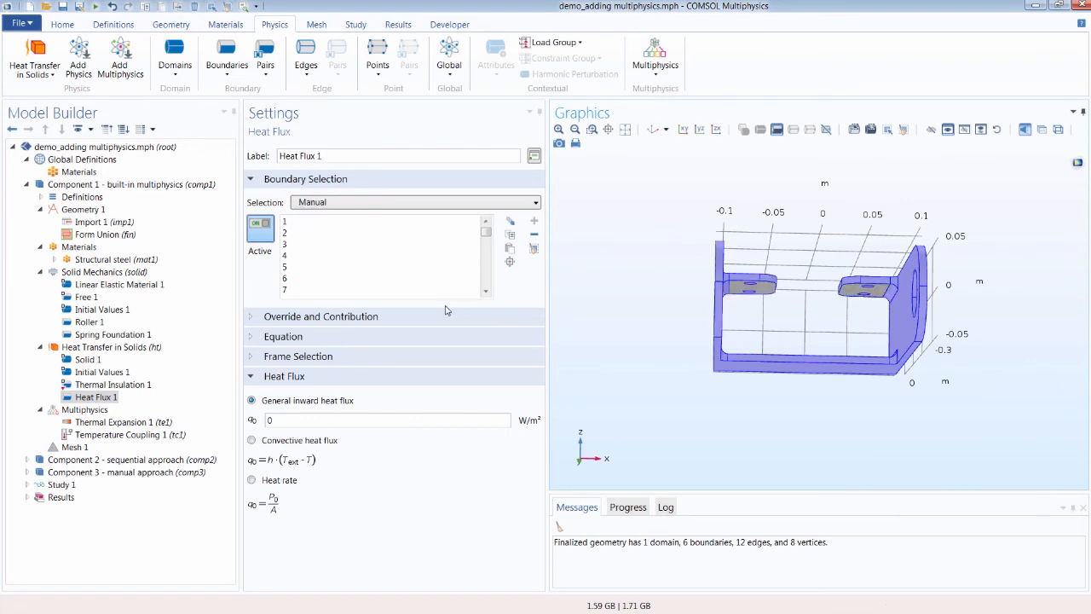
click(251, 441)
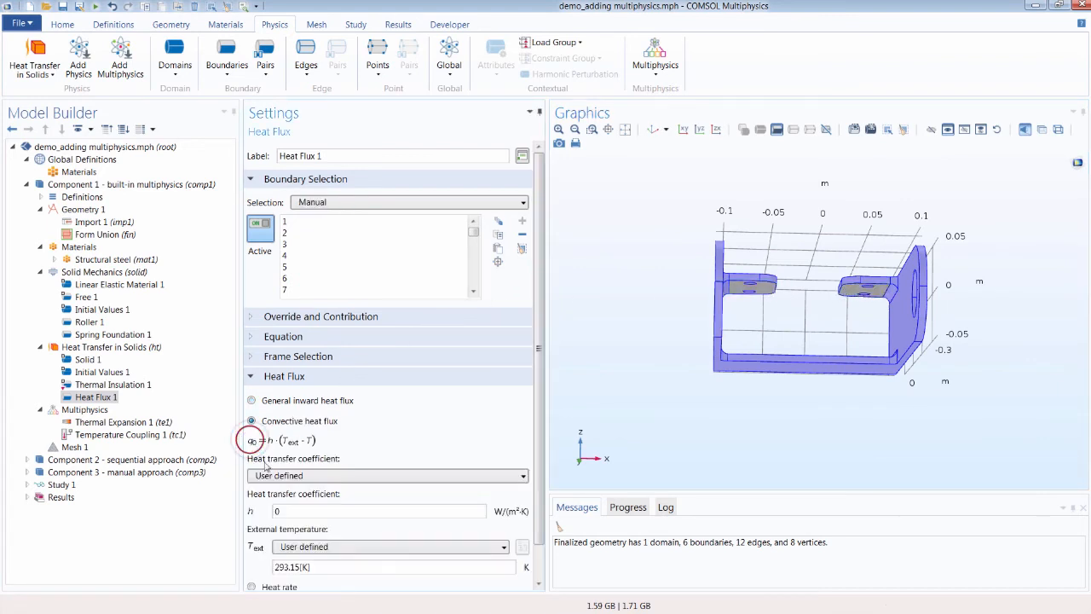
key(BackSpace)
Step: Add a second Heat Flux with a general inward heat flux of 10000 W/m² on the top flange faces, boundaries 17 and 27
click(226, 58)
click(241, 103)
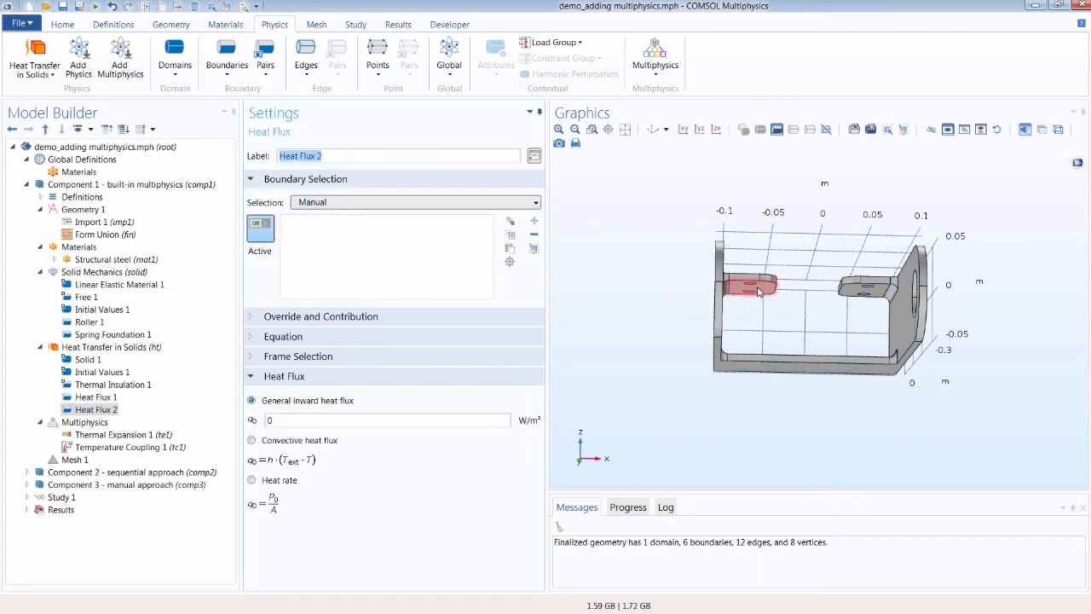
click(768, 288)
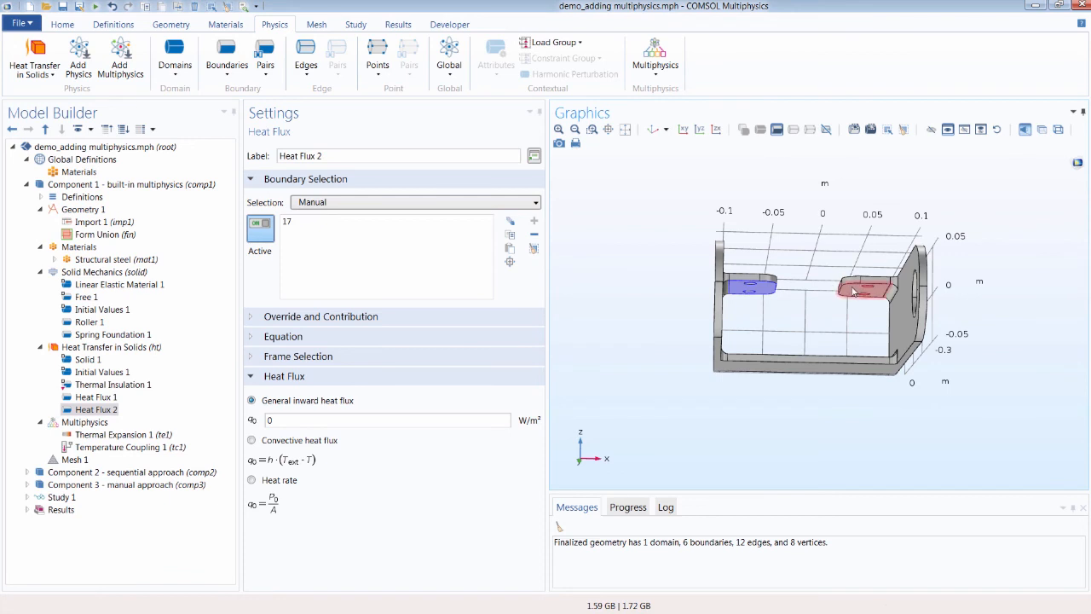
click(856, 294)
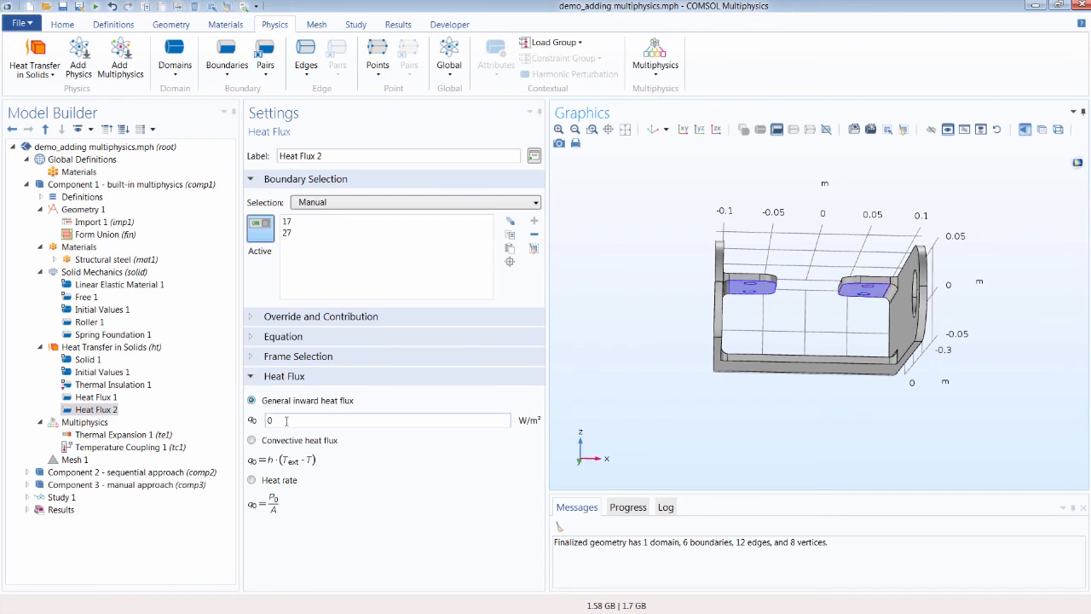
click(286, 421)
text(0000)
click(220, 386)
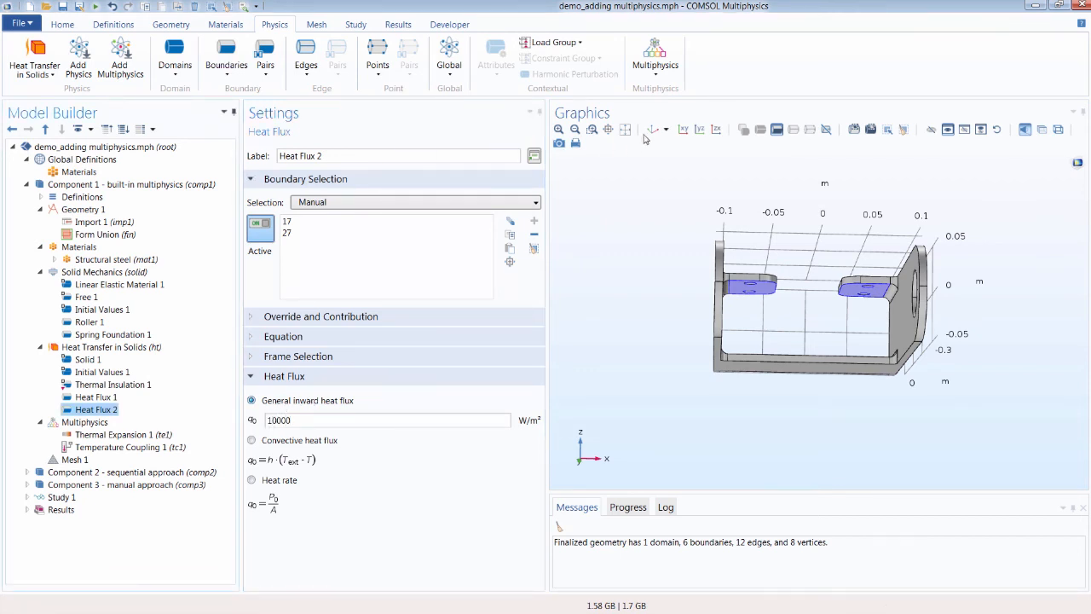
click(651, 130)
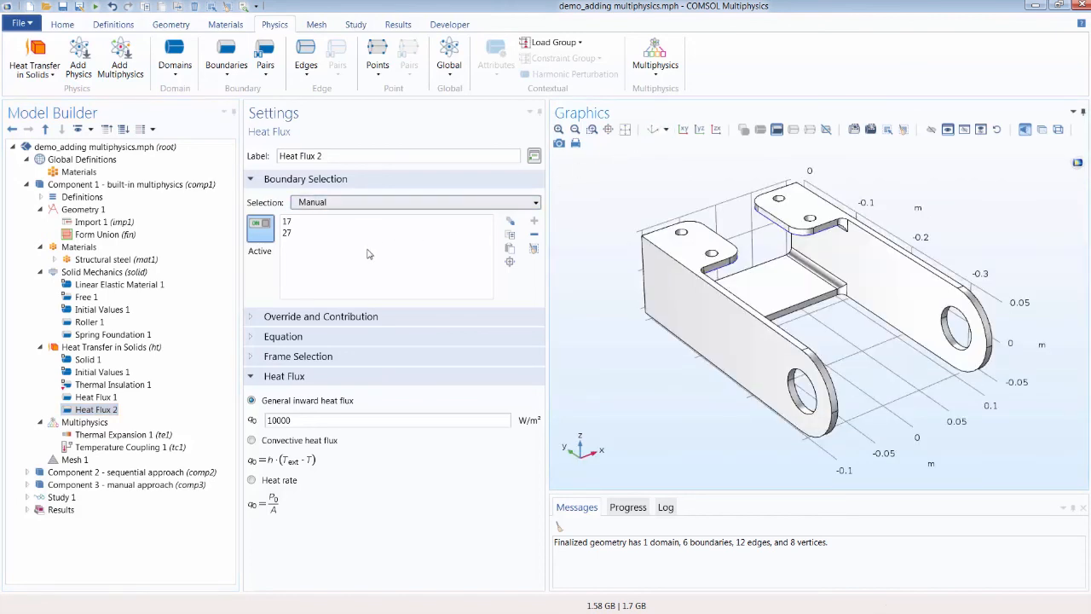
Step: Compute Study 1's stationary step
click(28, 497)
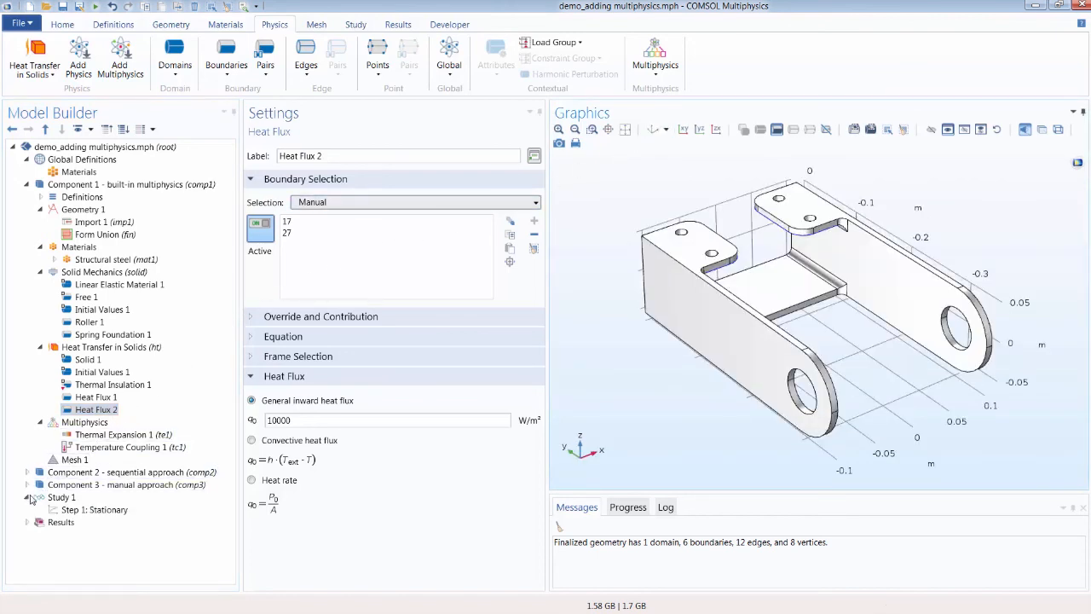
click(78, 511)
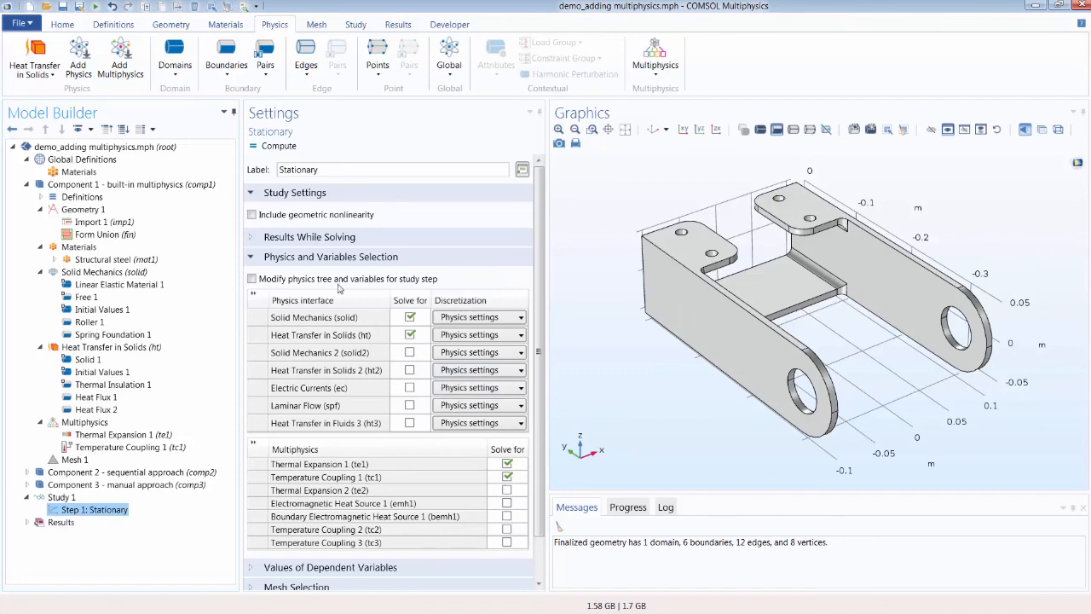
click(274, 146)
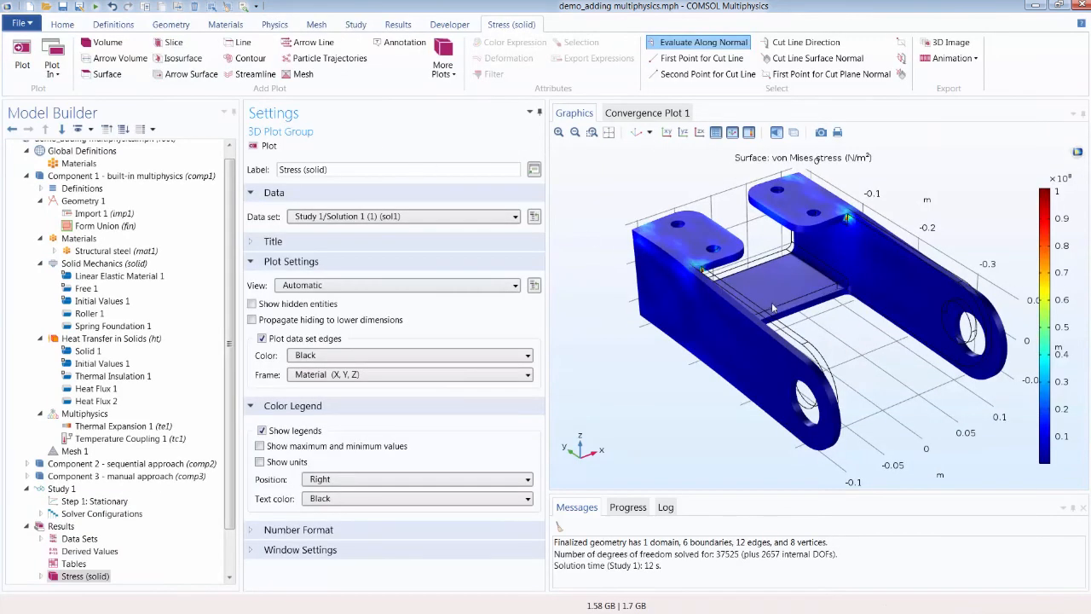
Step: Examine the von Mises stress and temperature result plots of the bracket
mouse_move(772, 307)
mouse_down()
mouse_move(801, 322)
mouse_move(764, 307)
mouse_move(780, 308)
mouse_up()
scroll(134, 555, down, 2)
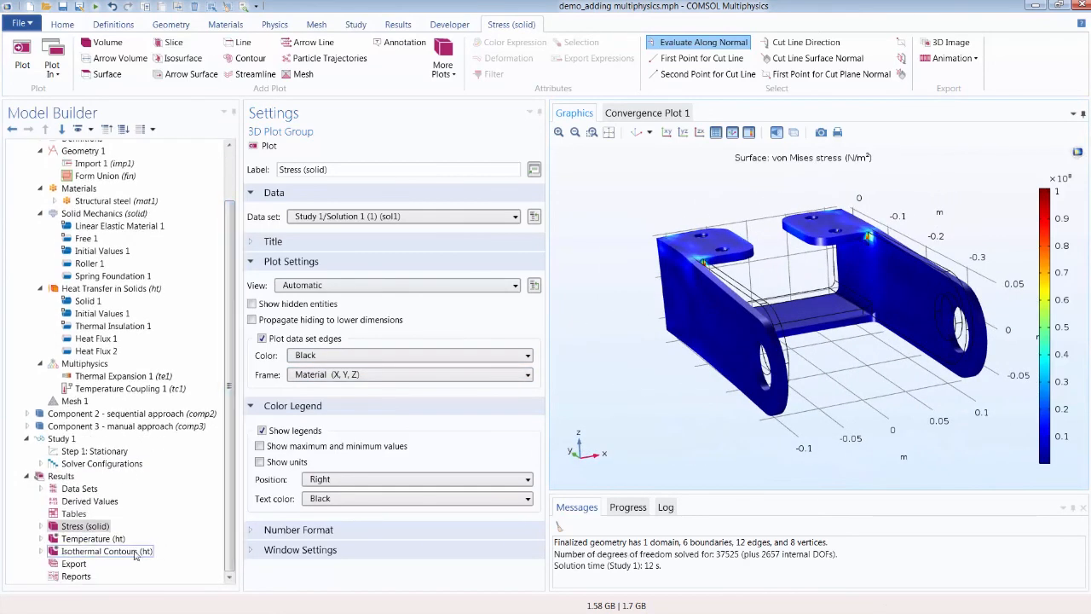
click(94, 539)
scroll(807, 403, up, 1)
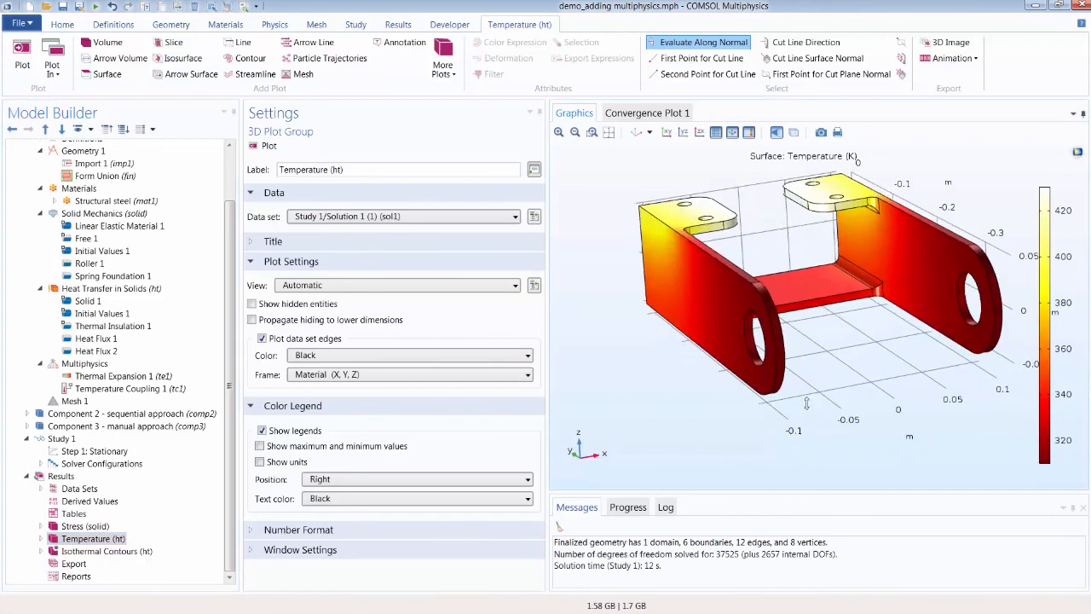
mouse_move(806, 403)
mouse_down()
mouse_move(774, 406)
mouse_move(796, 404)
mouse_up()
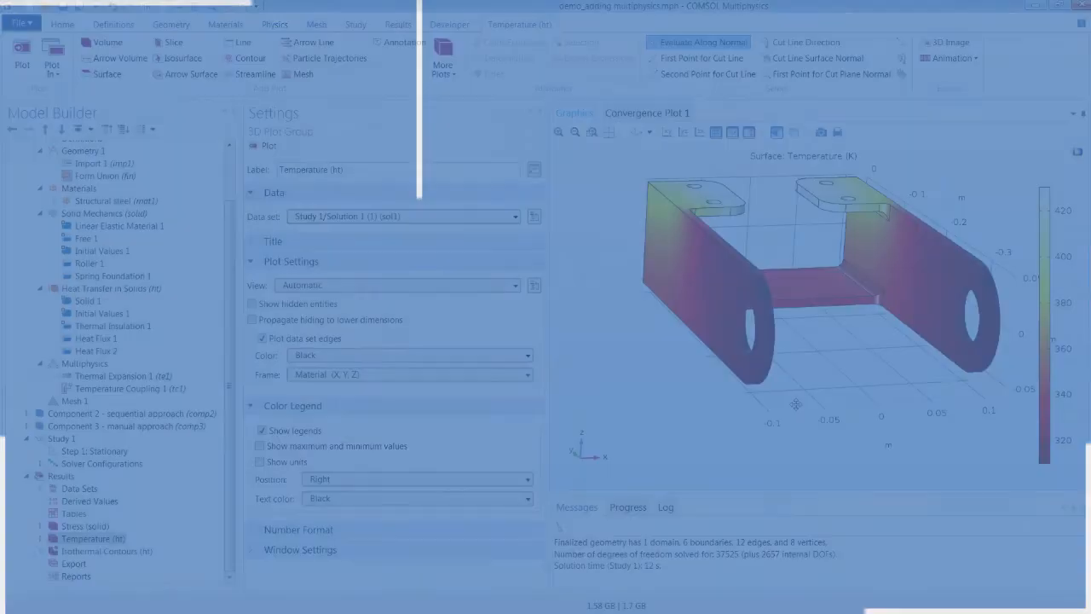